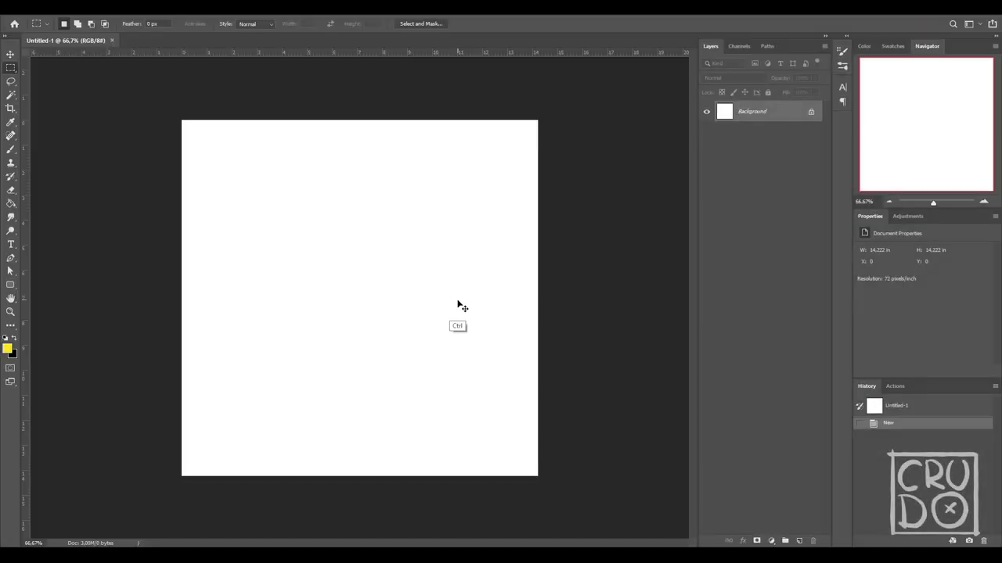
Step: Paste the cartridge reference and scale it up to about 240%
key("ctrl+v")
key("ctrl+t")
mouse_move(501, 367)
left_mouse_down()
mouse_move(673, 530)
mouse_move(114, 177)
mouse_move(166, 211)
left_mouse_up()
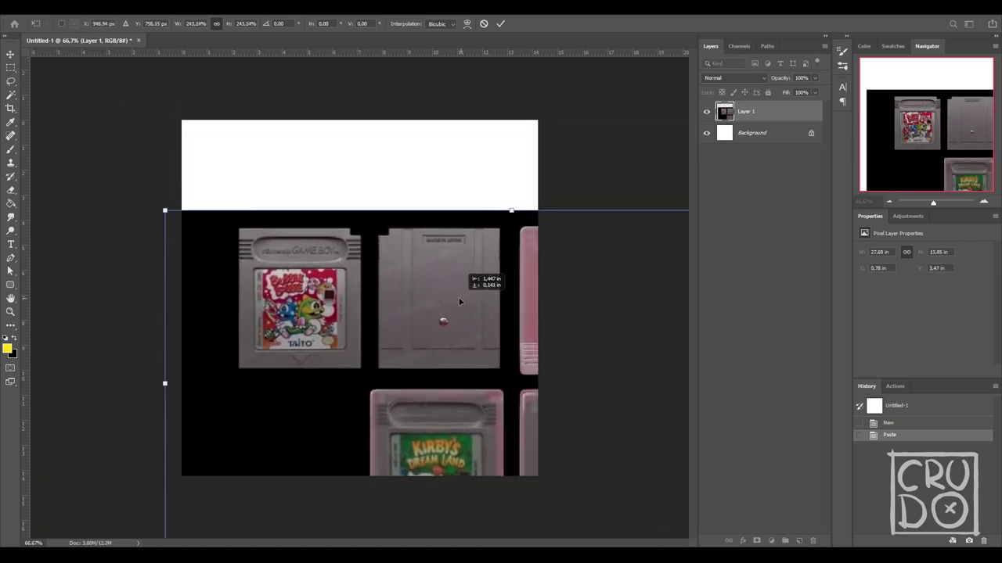
Step: Convert the Background to a layer and set the foreground colour to black (000000)
double_click(770, 135, "alt")
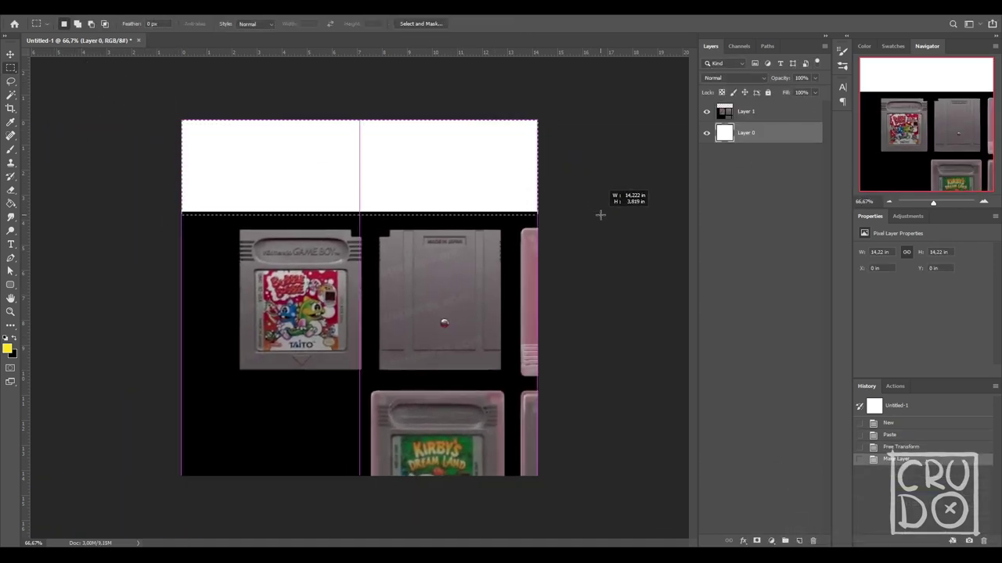
left_click(7, 349)
type("000000")
left_click(695, 242)
Step: Fill all empty canvas areas around the cartridges with black, then draw a plane in 3ds Max
key("shift+F5")
key("Return")
key("ctrl+d")
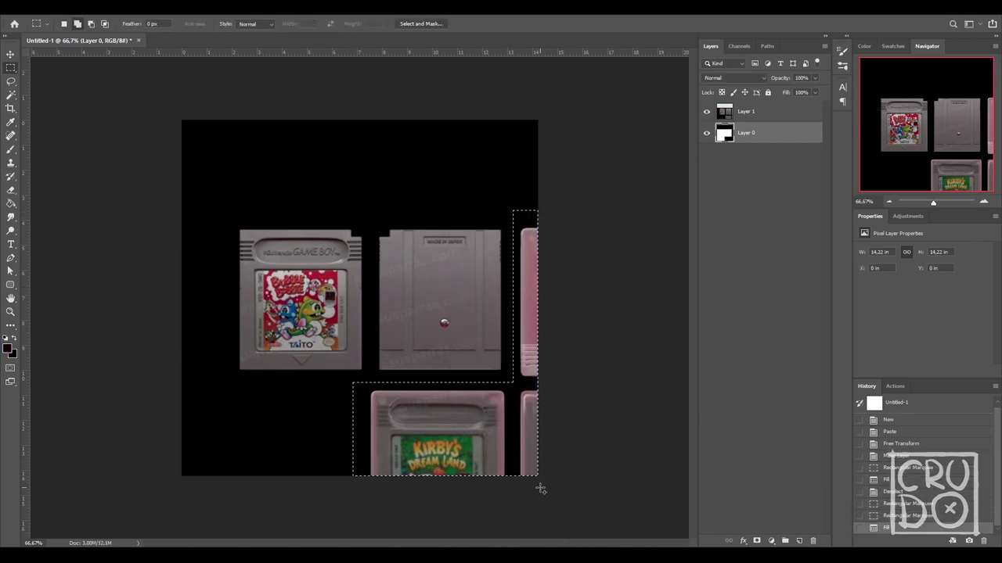
key("shift+F5")
key("Return")
key("alt+]")
key("shift+F5")
key("Return")
key("ctrl+d")
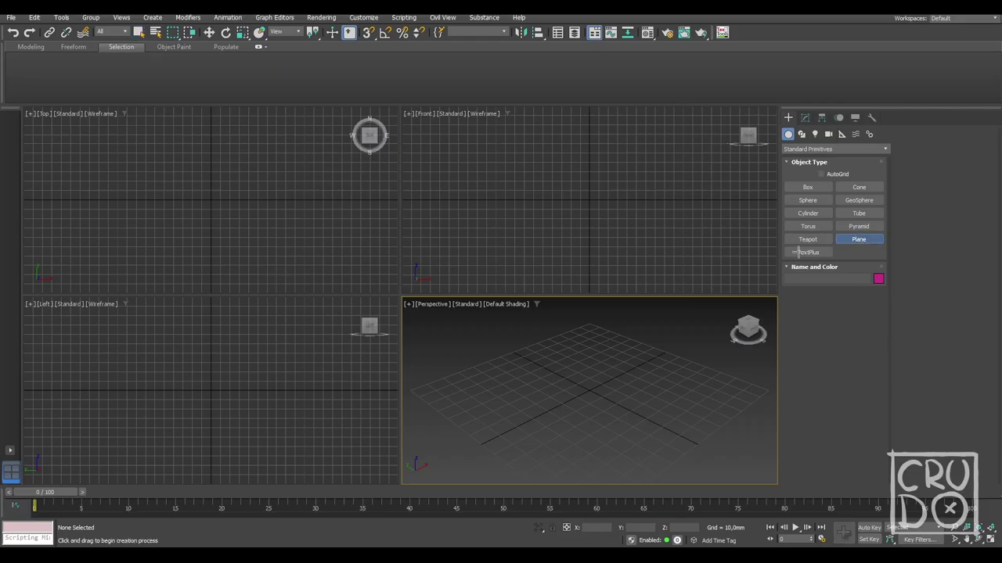
left_click_drag(527, 165, 667, 266)
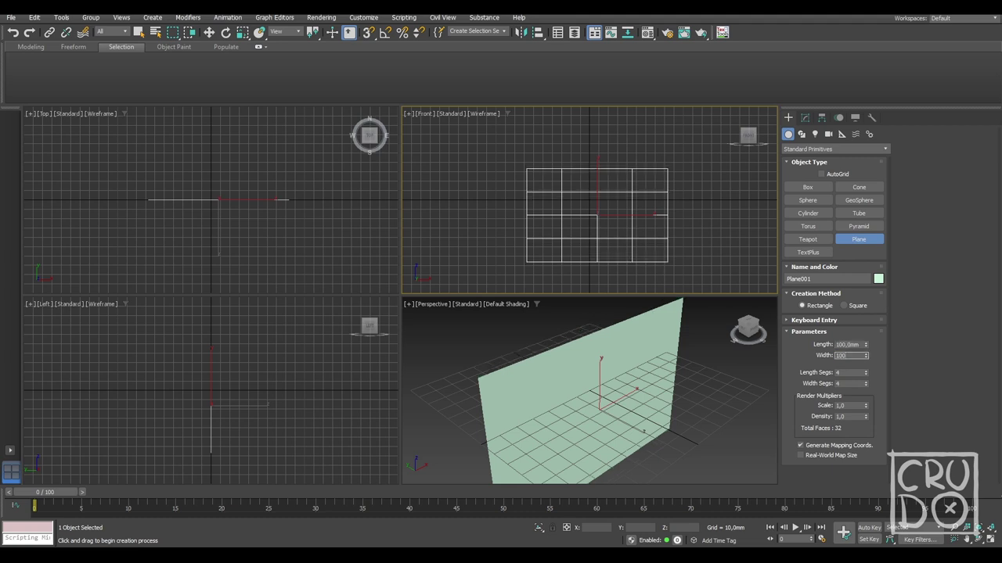
Step: Set the plane width to 100 and apply the cartridge image to it
key("Return")
middle_click_drag(659, 247, 646, 239)
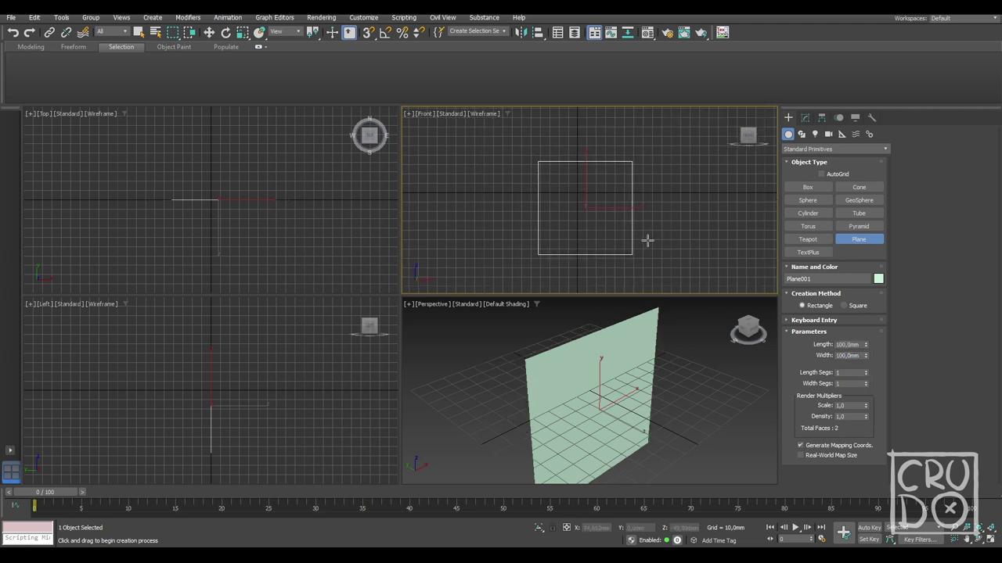
key("w")
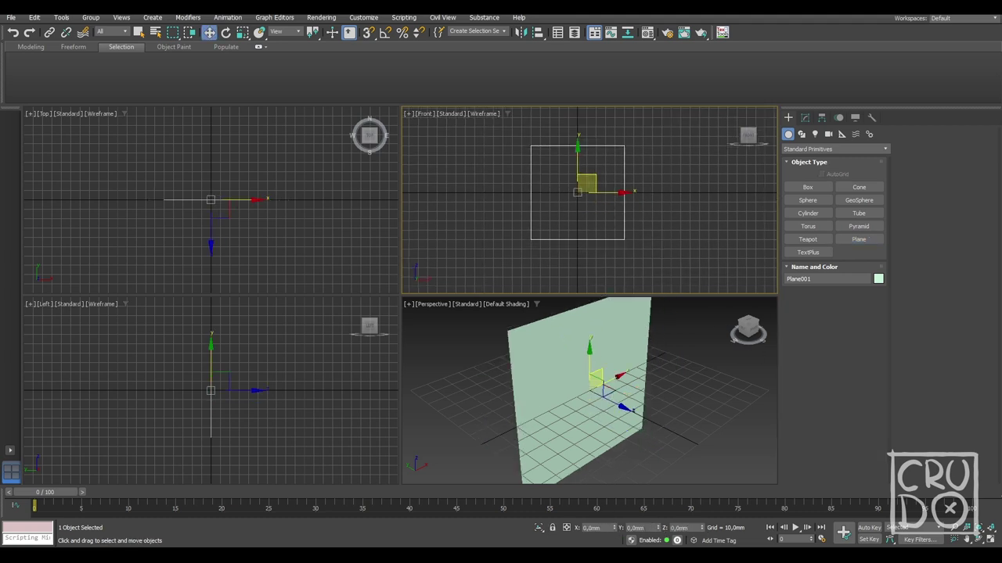
left_click_drag(563, 252, 572, 357)
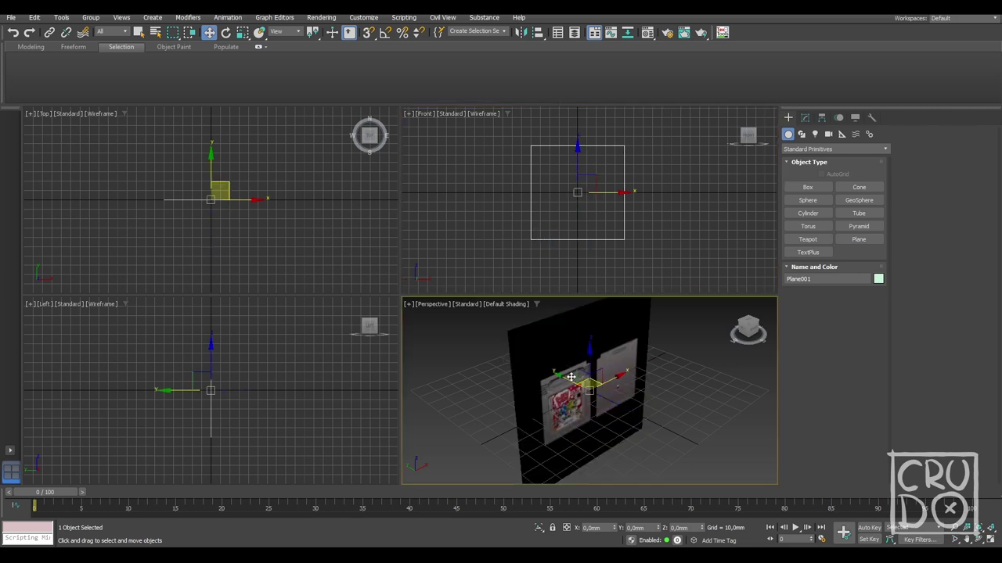
key("f")
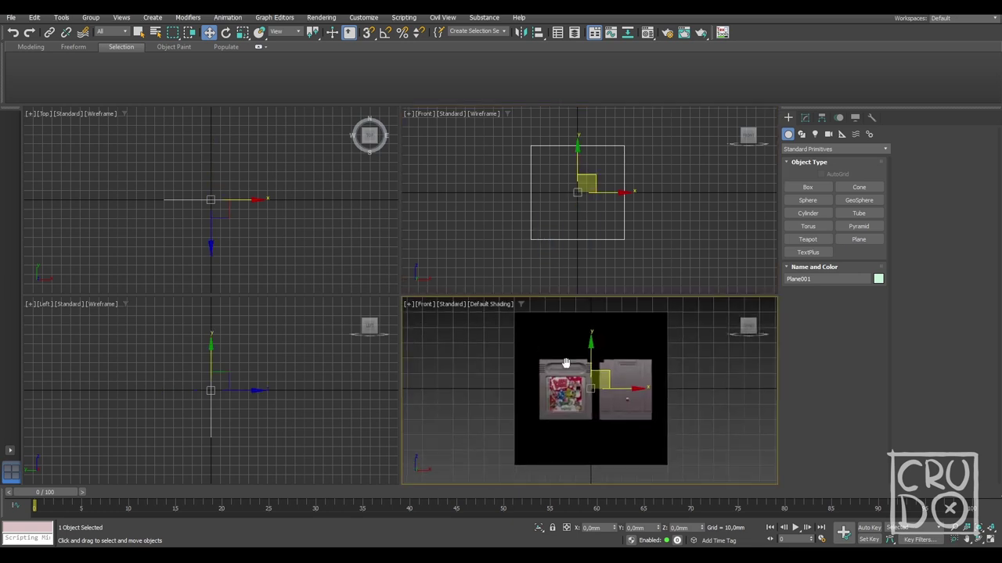
Step: Create Box001 over the reference, 57 mm wide and 65 mm long
left_click(807, 187)
key("alt+w")
mouse_move(387, 216)
left_mouse_down()
mouse_move(493, 331)
mouse_move(646, 319)
left_mouse_up()
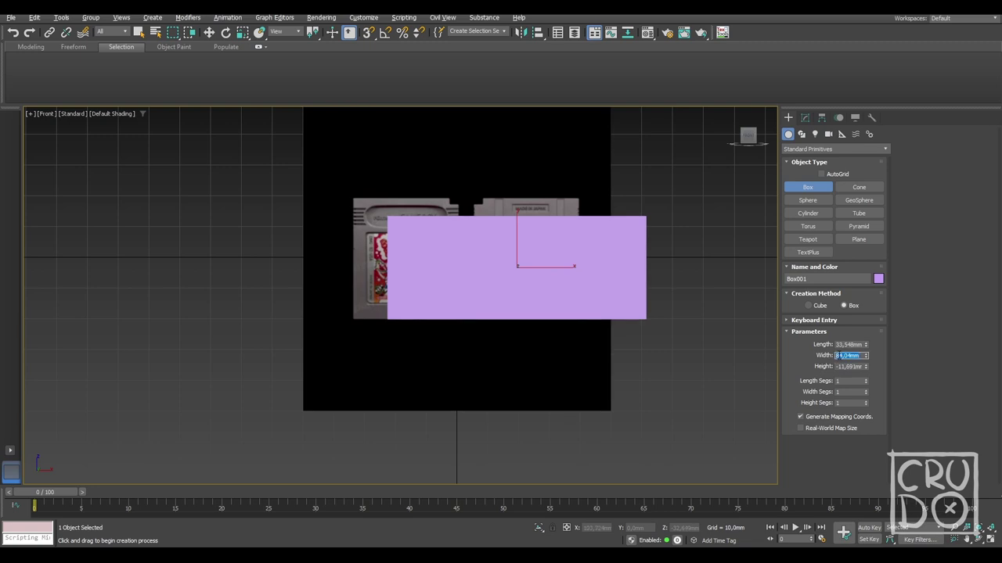
type("57")
key("Return")
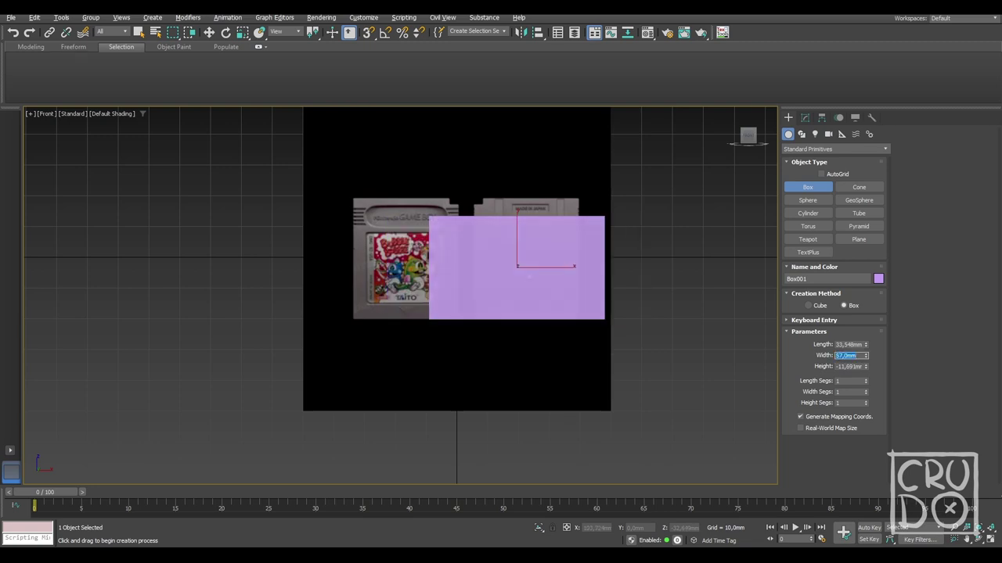
left_click(850, 344)
key("F3")
left_click_drag(865, 344, 874, 304)
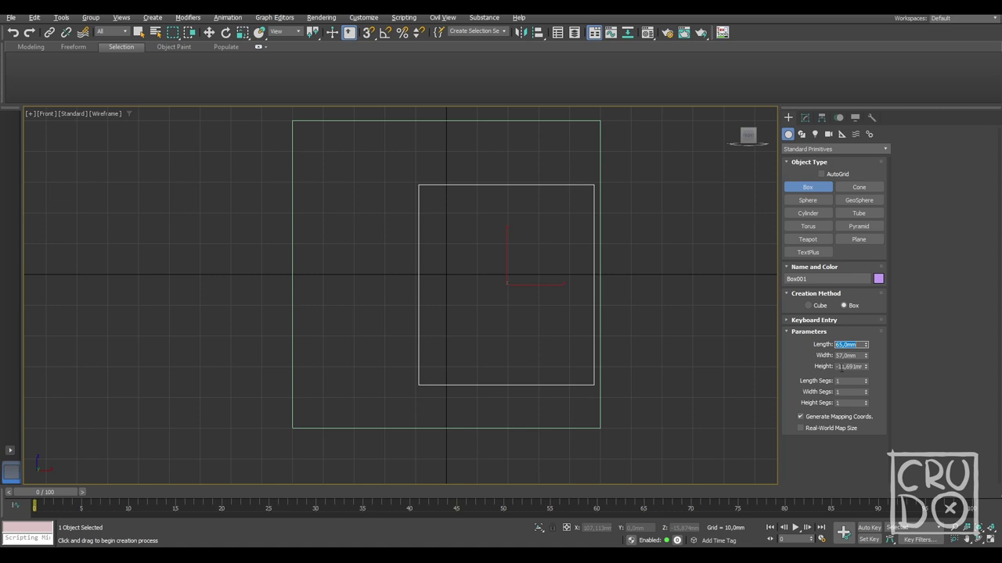
type("17")
Step: Give the box its 7 mm height and make it see-through in the front view
key("F3")
scroll(536, 293, "down", 3)
key("w")
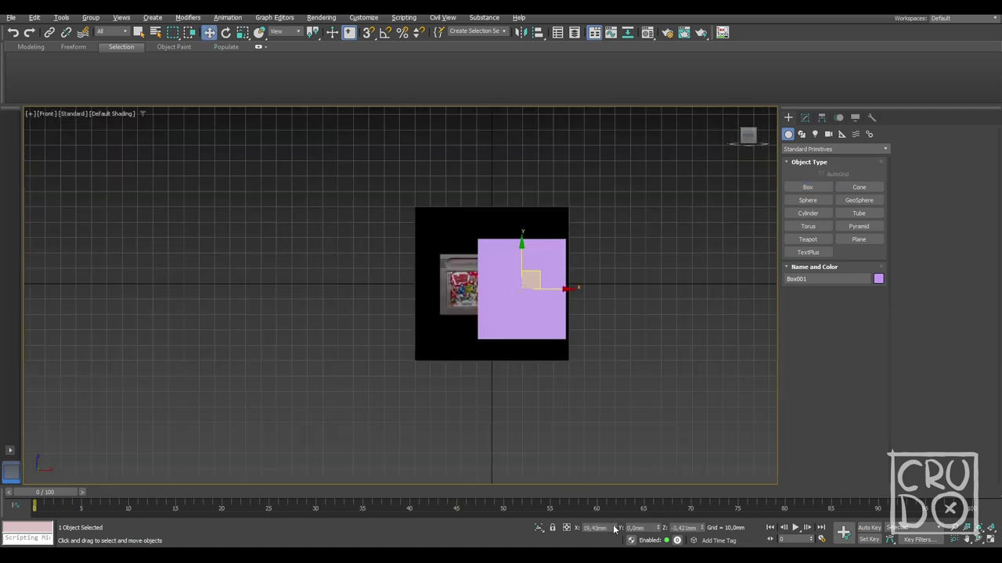
key("F4")
middle_click_drag(595, 352, 496, 287, "alt")
left_click(804, 117)
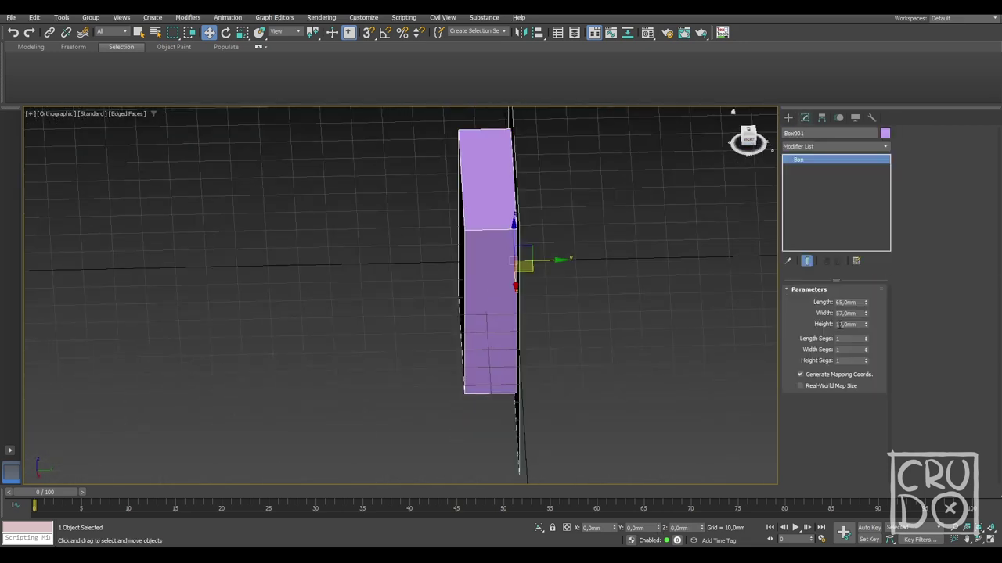
key("F4")
key("f")
key("alt+x")
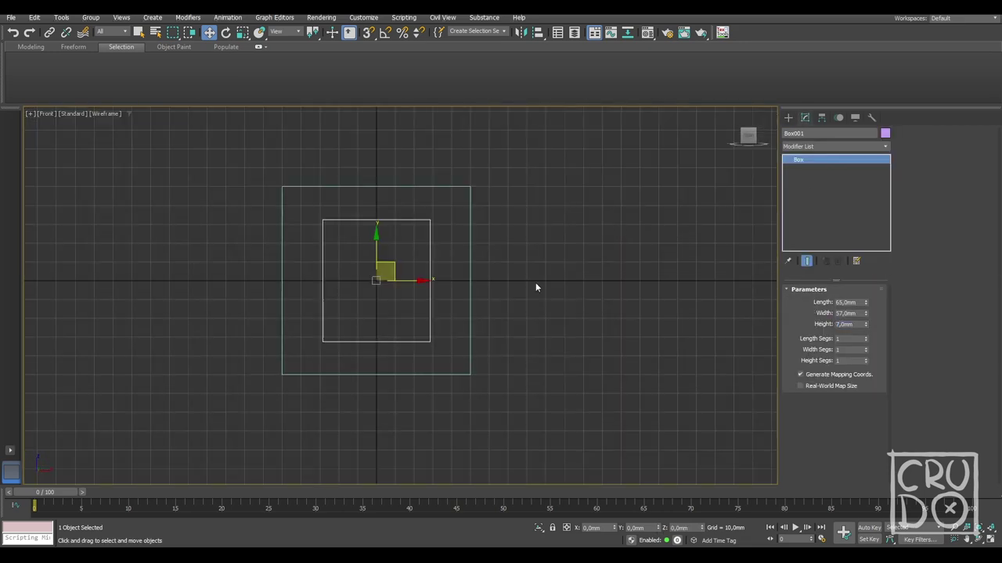
Step: Adjust the plane's pivot and scale the reference plane to match the box
left_click(822, 117)
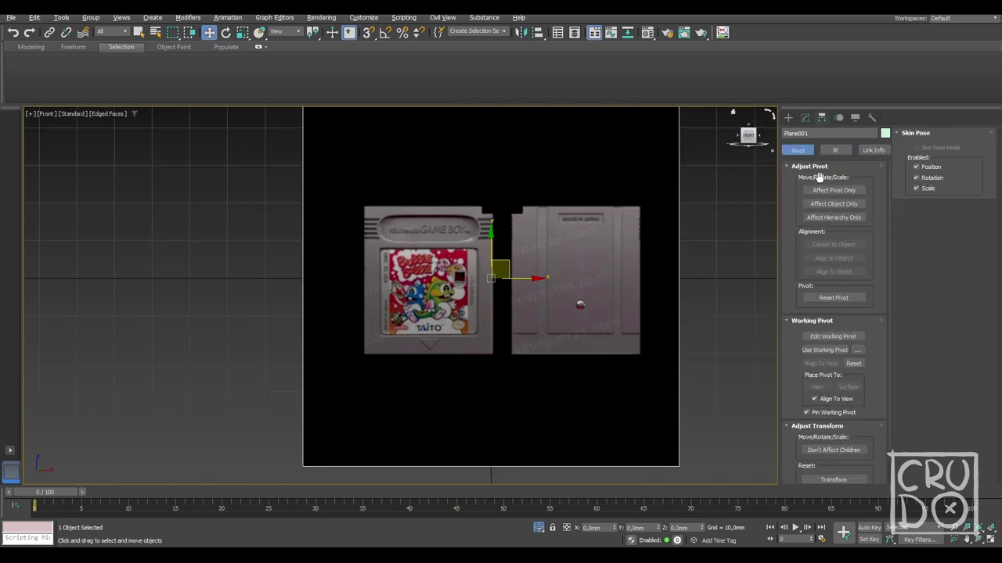
scroll(407, 324, "up", 5)
scroll(492, 294, "down", 8)
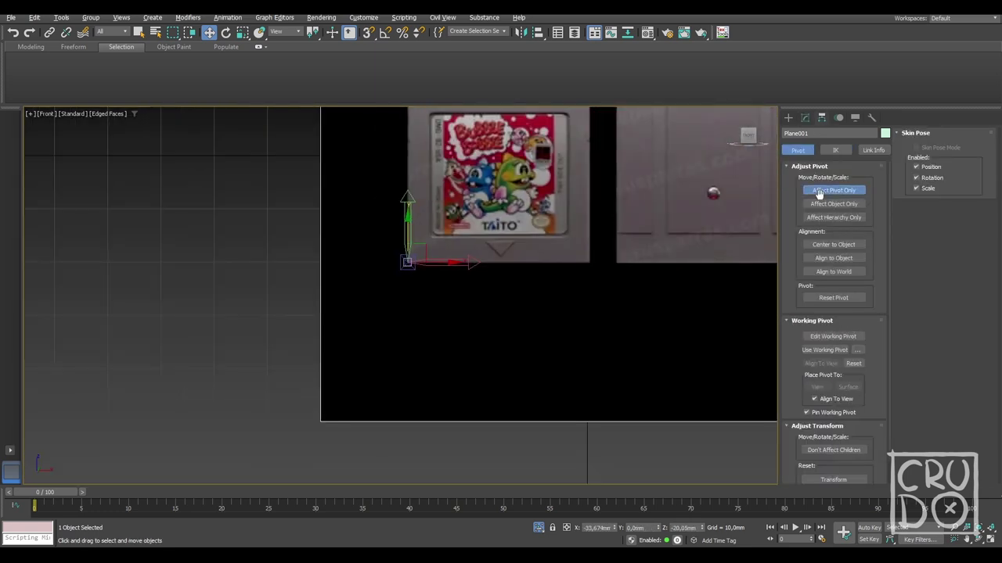
key("r")
key("F4")
key("s")
scroll(357, 434, "up", 8)
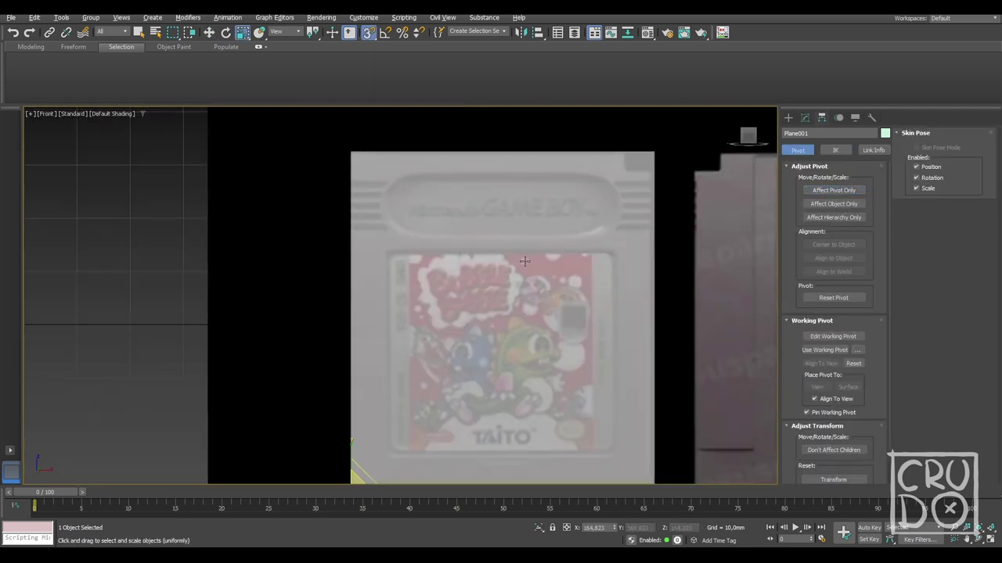
key("w")
scroll(357, 433, "down", 4)
mouse_move(451, 287)
middle_mouse_down("alt")
mouse_move(407, 362)
mouse_move(469, 337)
middle_mouse_up("alt")
key("g")
Step: Add Edit Poly to the plane and move its vertices to crop it to the photos
left_click(804, 118)
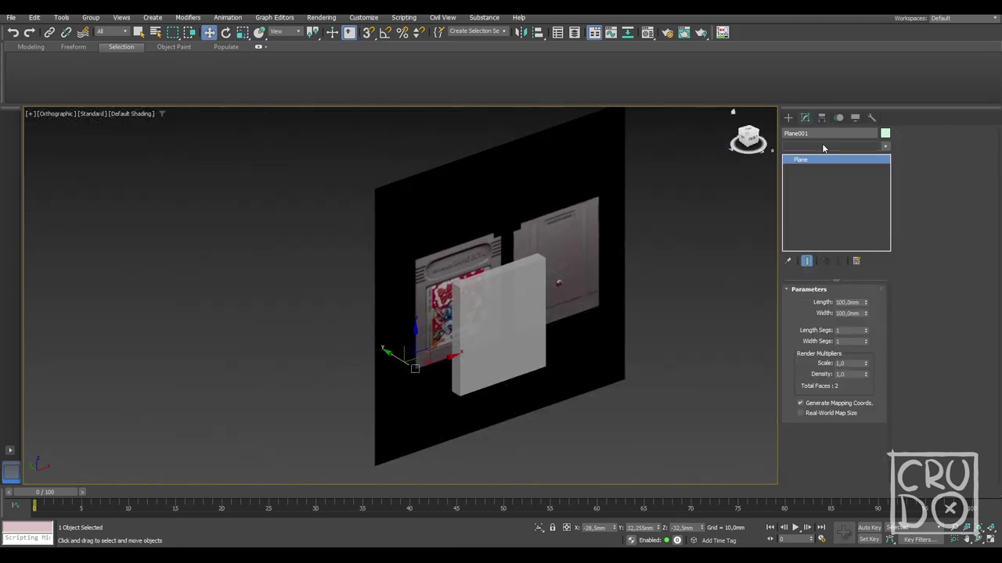
left_click(836, 146)
middle_click_drag(774, 313, 771, 335)
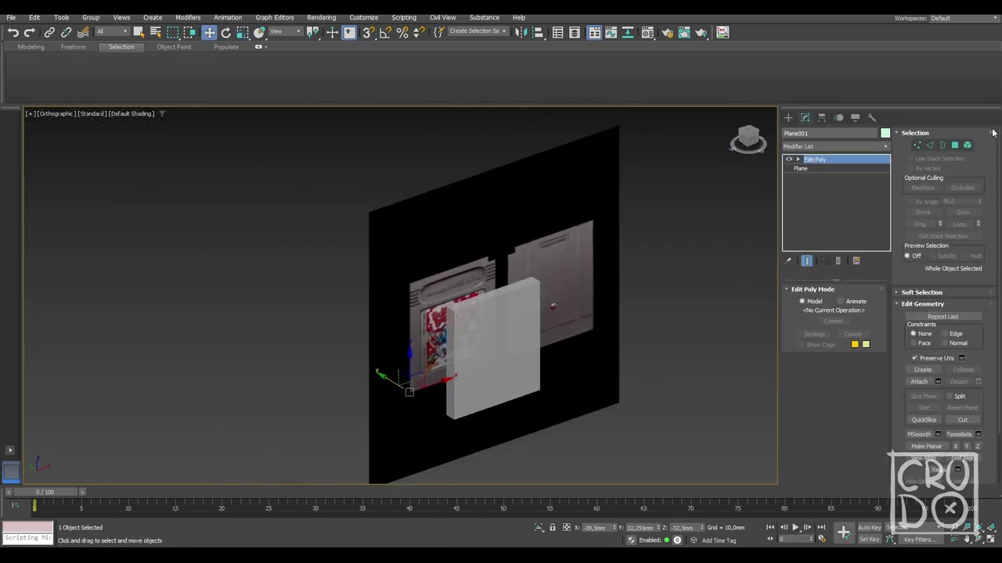
key("1")
left_click(368, 211)
middle_click_drag(646, 161, 645, 216)
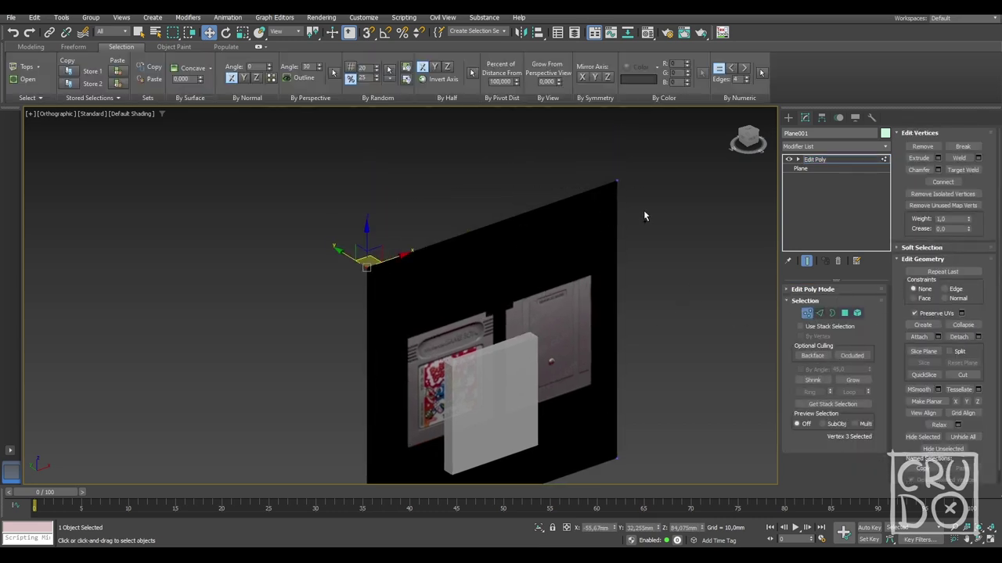
middle_click_drag(503, 259, 538, 125)
left_click_drag(384, 313, 665, 422)
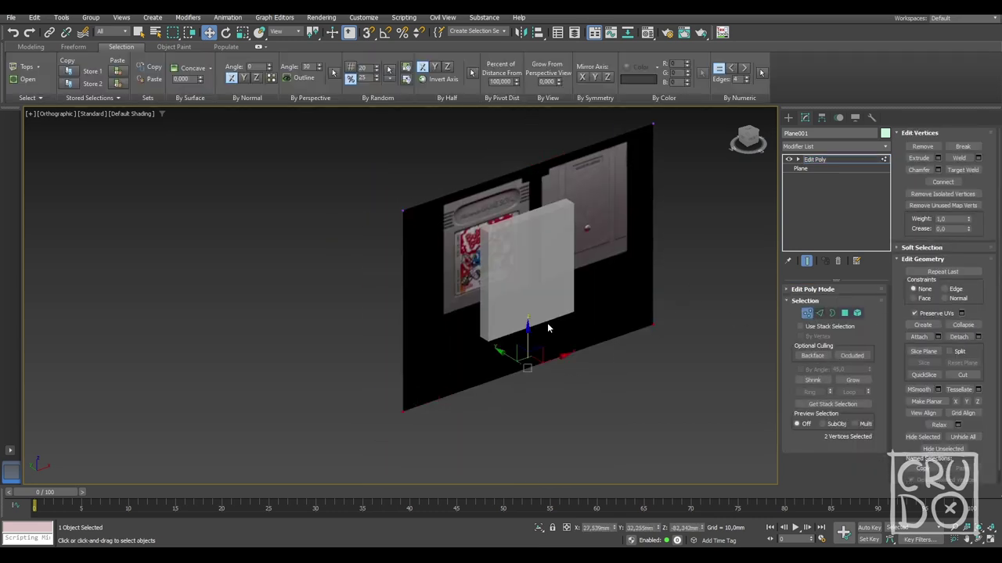
left_click_drag(527, 348, 538, 251)
middle_click_drag(440, 259, 476, 247, "alt")
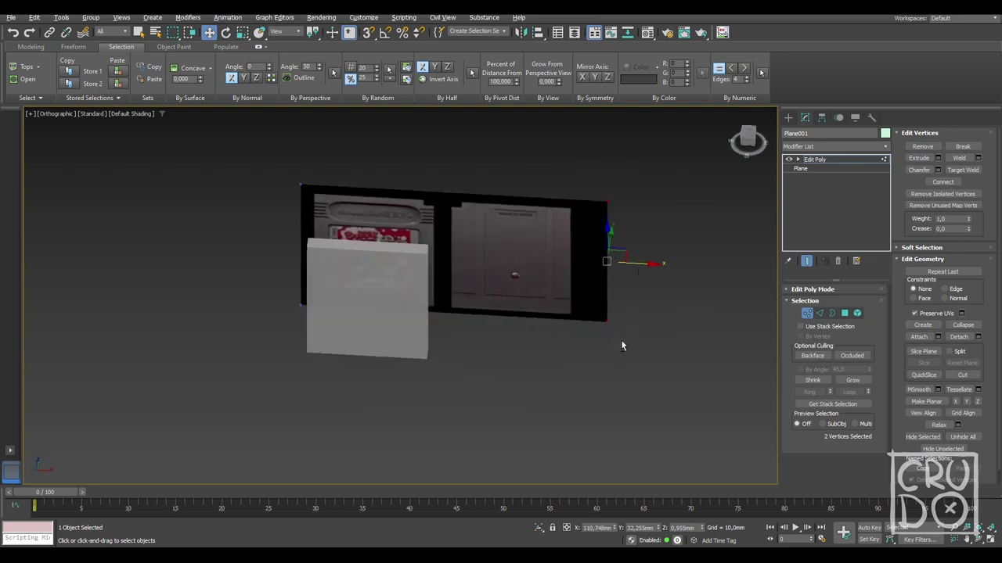
key("1")
middle_click_drag(680, 307, 594, 313, "alt")
Step: Clone the plane as a copy and rotate it 180° around an adjusted pivot
left_click_drag(308, 324, 486, 344, "shift")
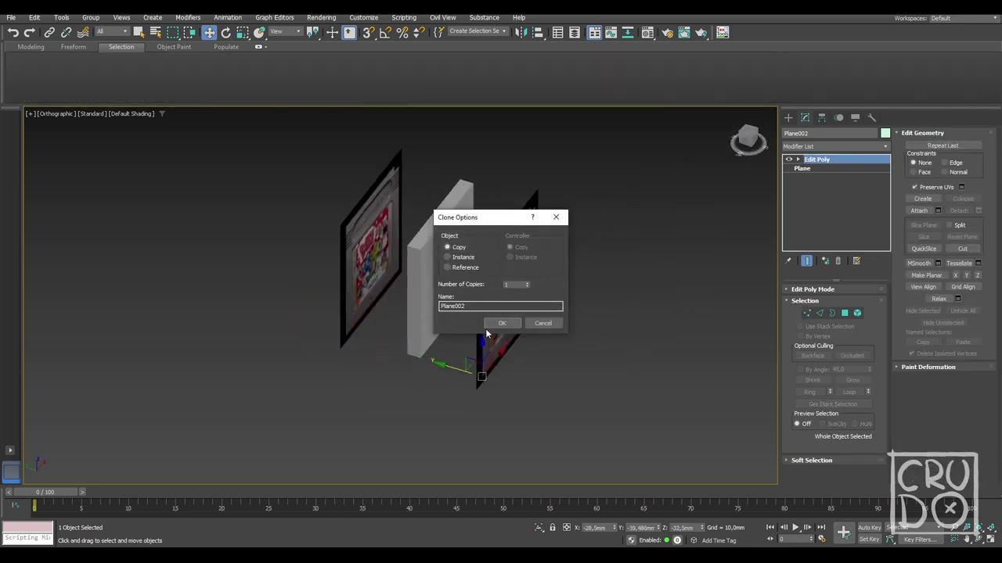
left_click(506, 321)
left_click(822, 117)
left_click(834, 190)
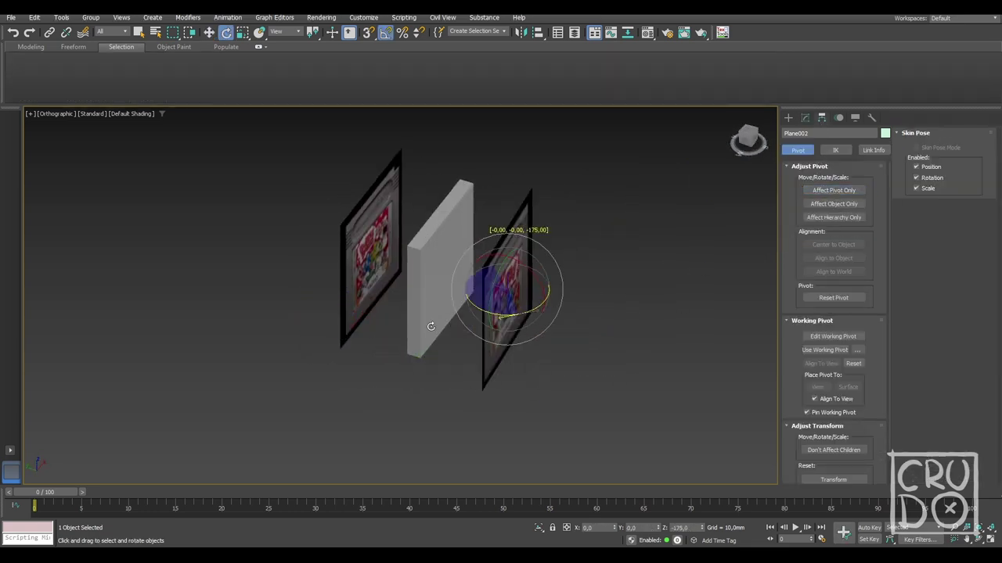
middle_click_drag(431, 326, 469, 313, "alt")
Step: Trim the copy's vertices and slide it behind the box in the back view
left_click(805, 117)
key("1")
left_click_drag(638, 192, 566, 373)
key("w")
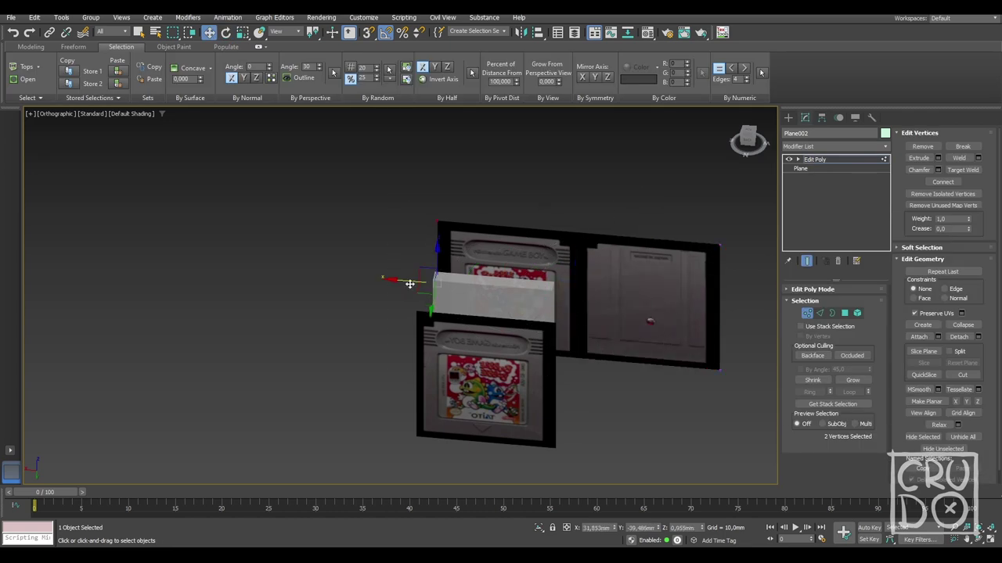
key("1")
key("k")
key("z")
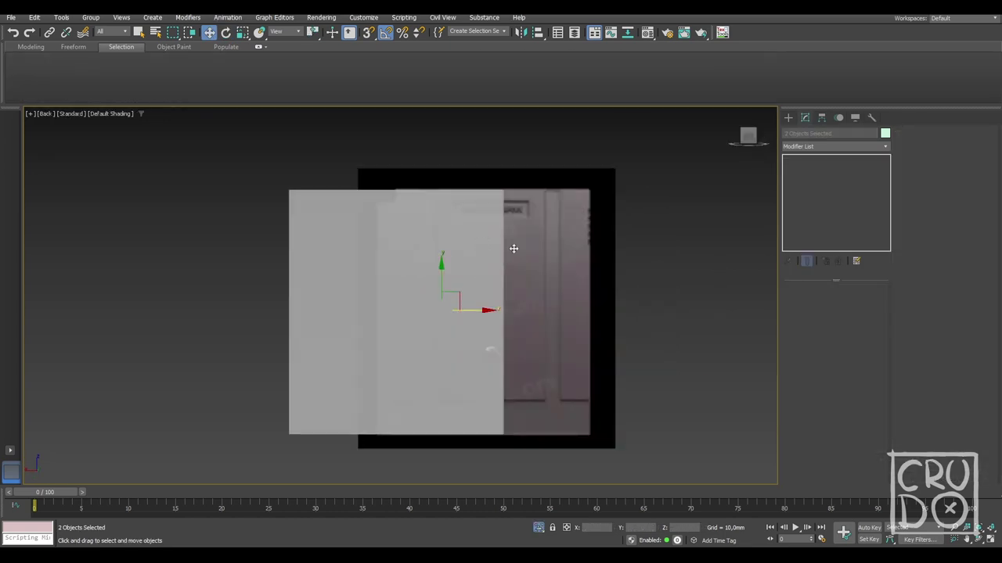
left_click_drag(212, 308, 175, 307)
middle_click_drag(176, 307, 320, 312, "alt")
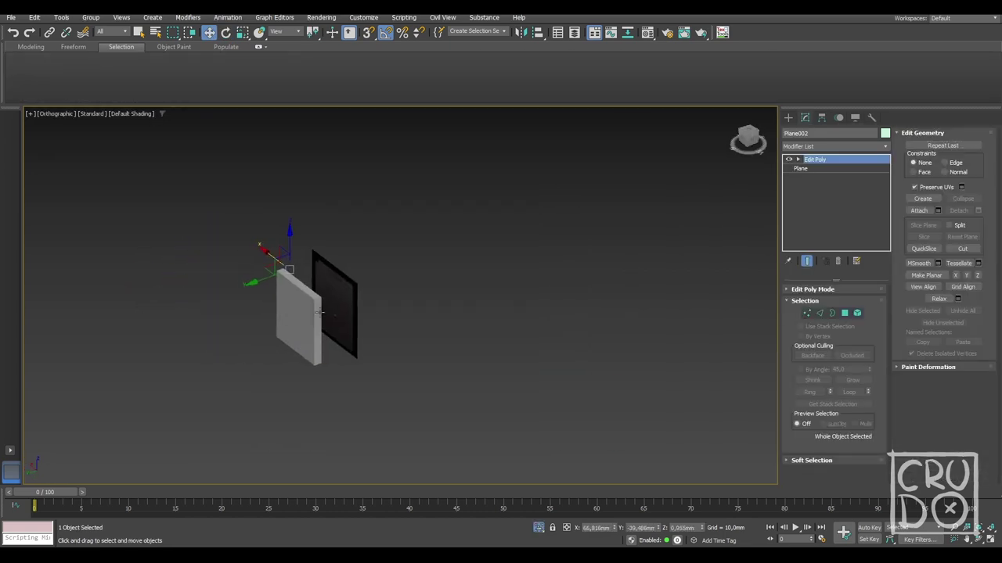
Step: Change Object Properties on both reference planes and bring up the Layer Explorer
left_click(245, 281, "ctrl")
middle_click_drag(244, 282, 394, 284, "alt")
key("F4")
right_click(398, 277)
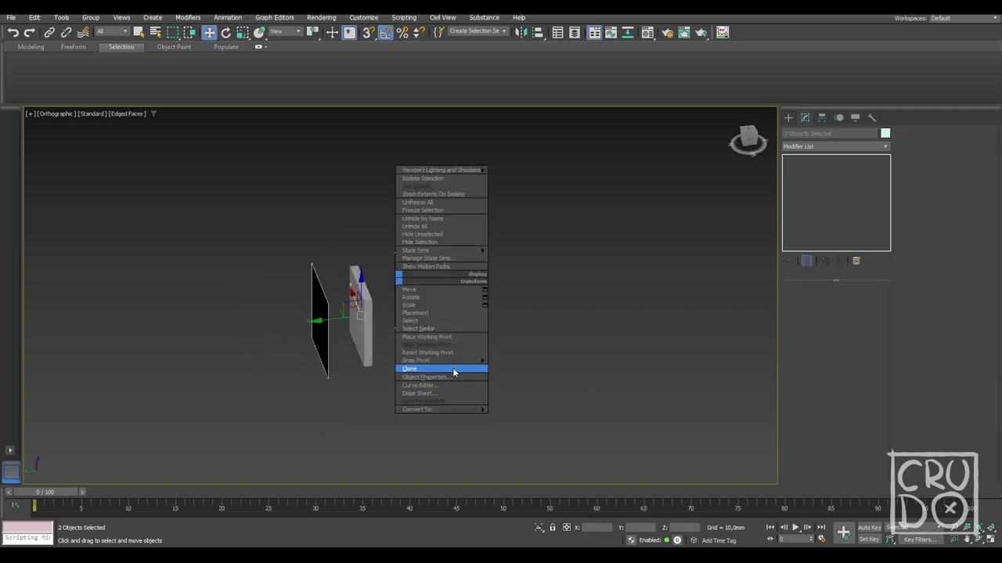
left_click(454, 376)
key("Return")
middle_click_drag(420, 329, 418, 357, "alt")
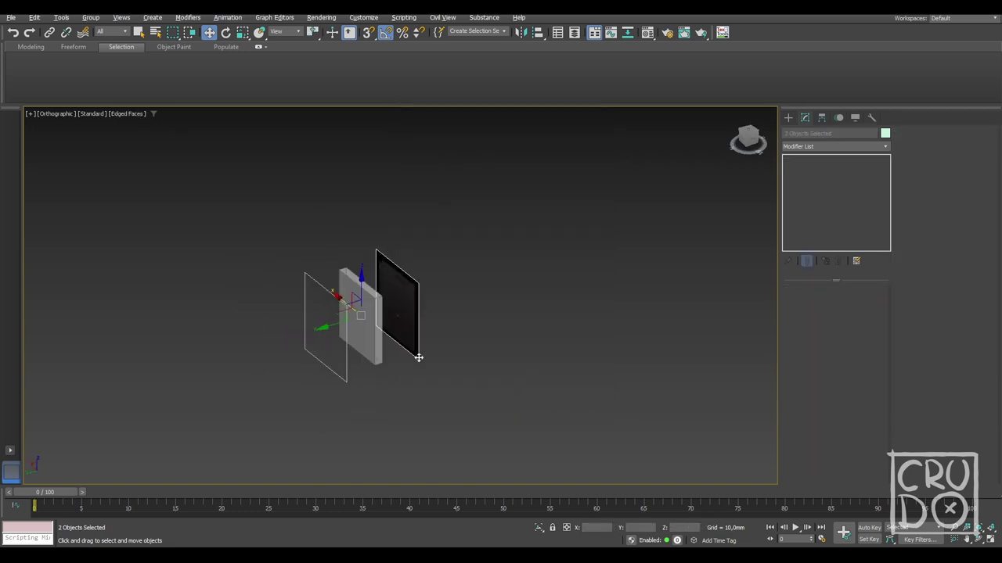
middle_click_drag(345, 347, 436, 277, "alt")
key("F3")
left_click(573, 34)
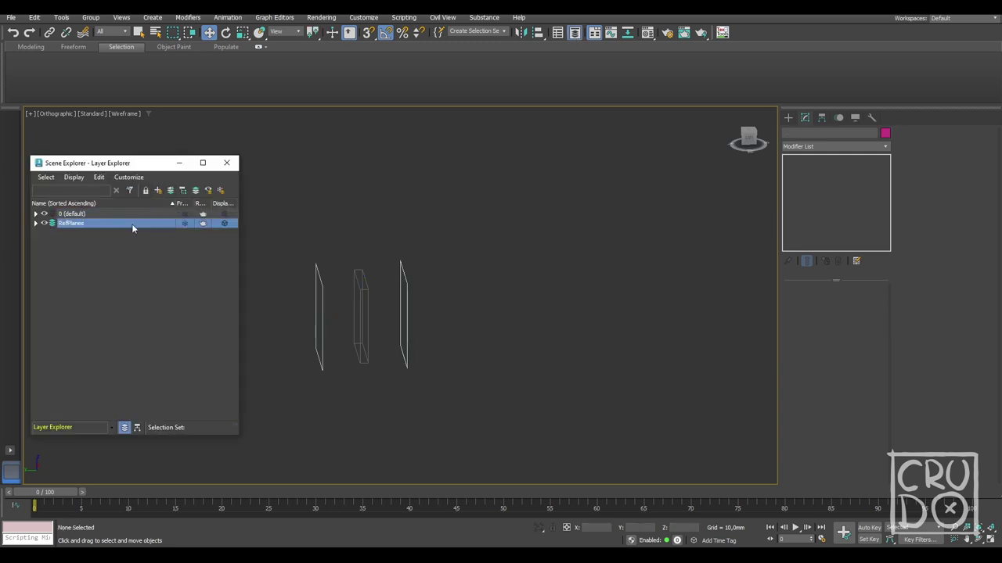
Step: Create a BaseMesh layer and move Box001 onto it
key("F3")
middle_click_drag(451, 349, 450, 273, "alt")
left_click(450, 272)
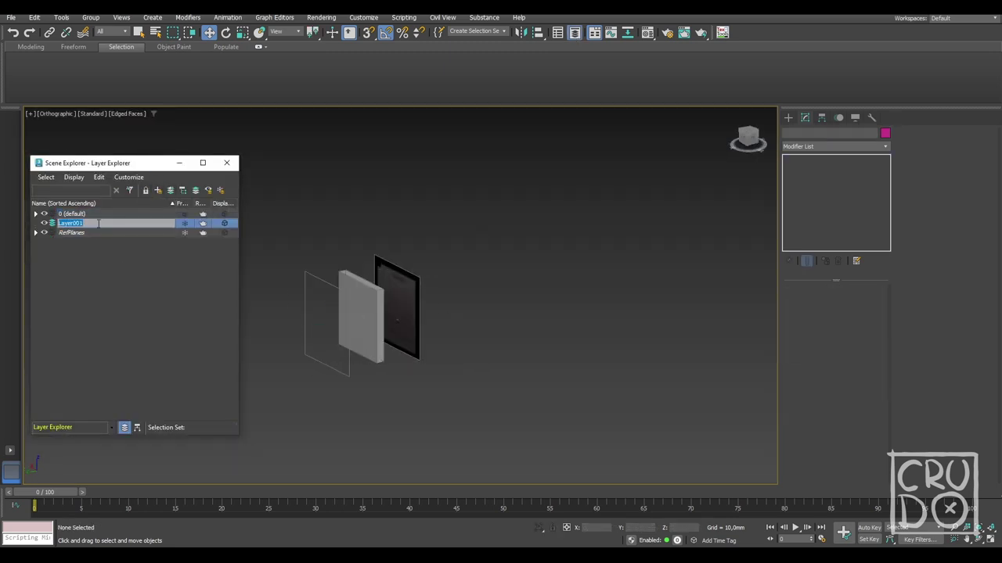
left_click(357, 313)
left_click_drag(77, 223, 81, 238)
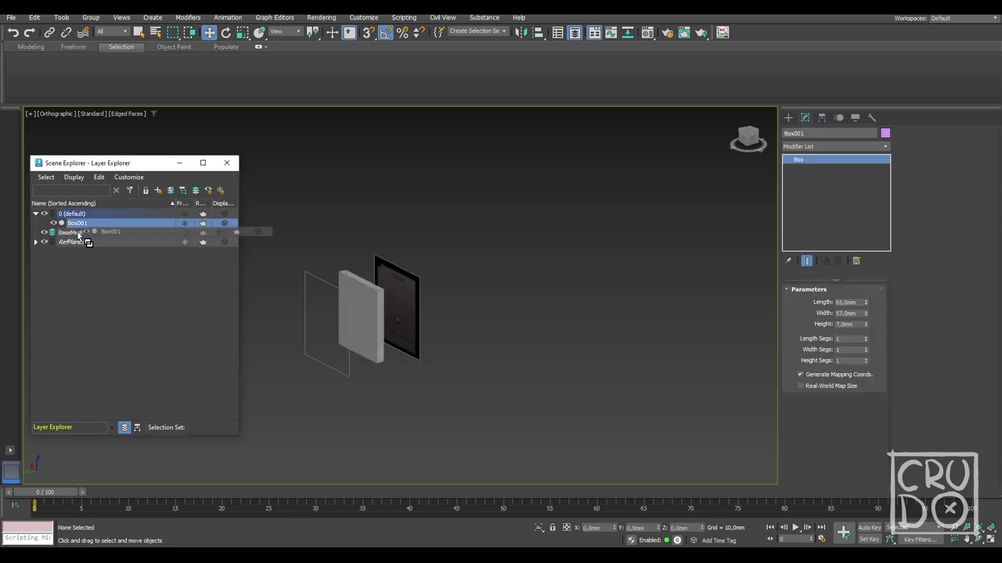
key("z")
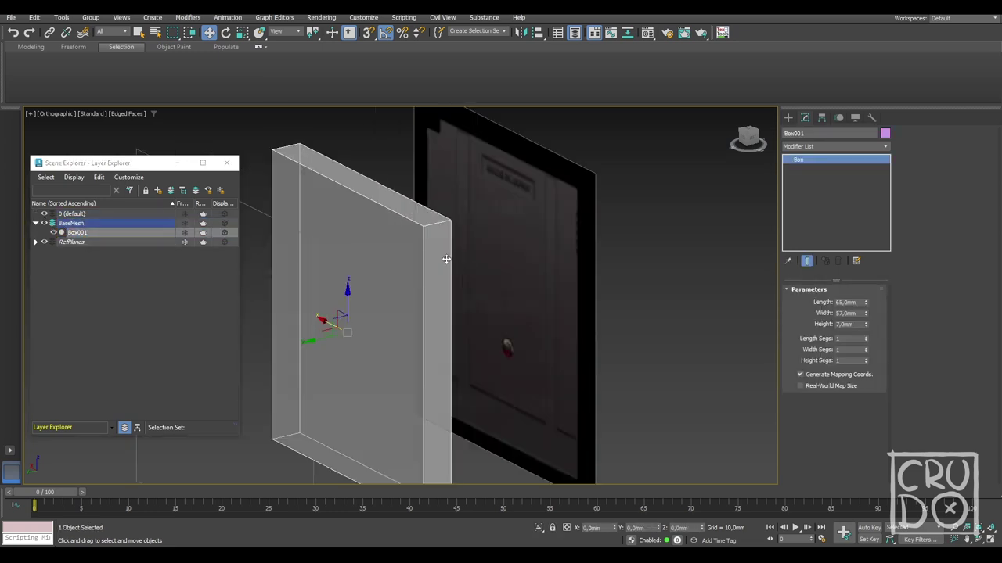
scroll(459, 265, "down", 3)
key("f")
scroll(548, 195, "down", 2)
Step: Assign Box001 a red Physical Material from the Material Editor
key("m")
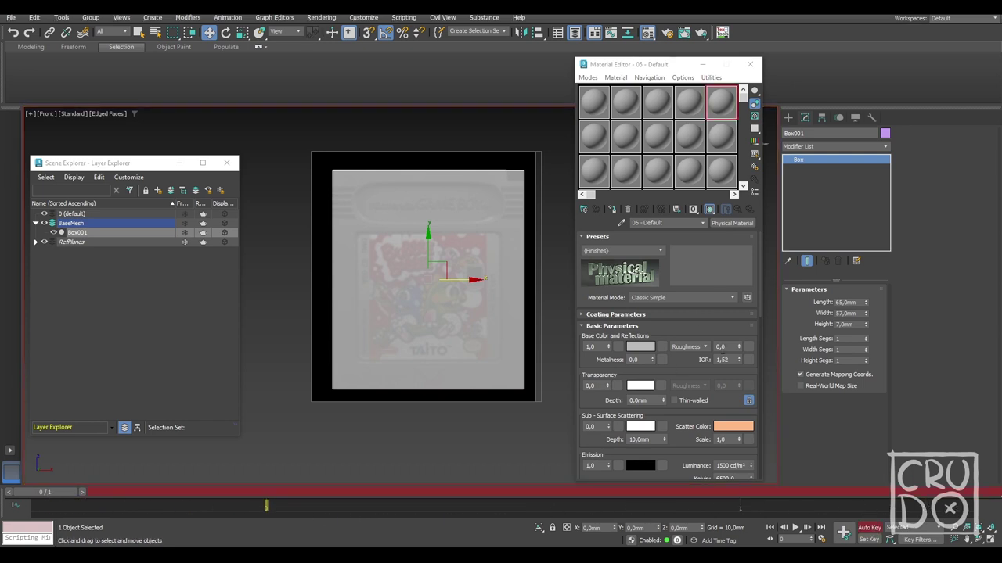
left_click(640, 349)
left_click(496, 259)
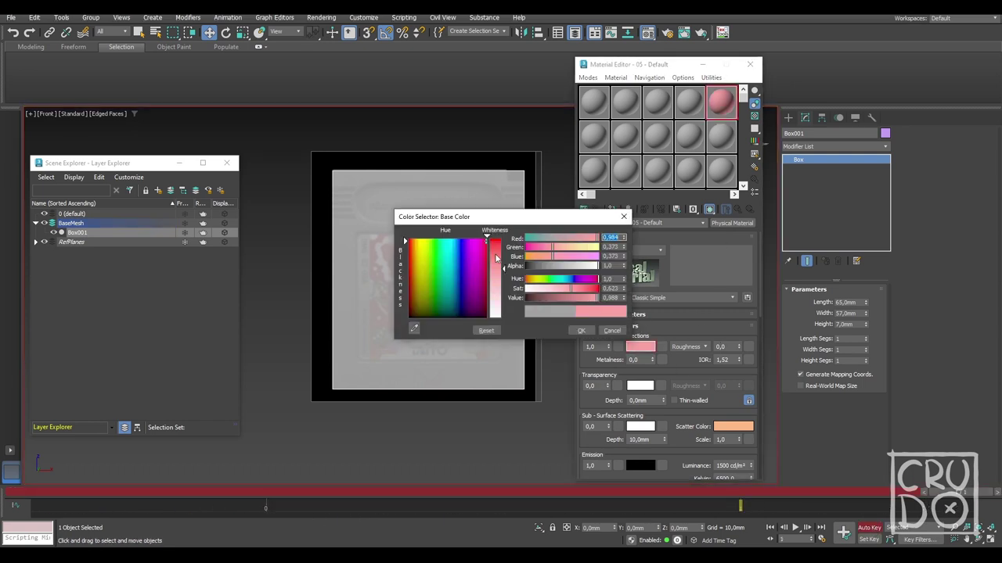
left_click(581, 330)
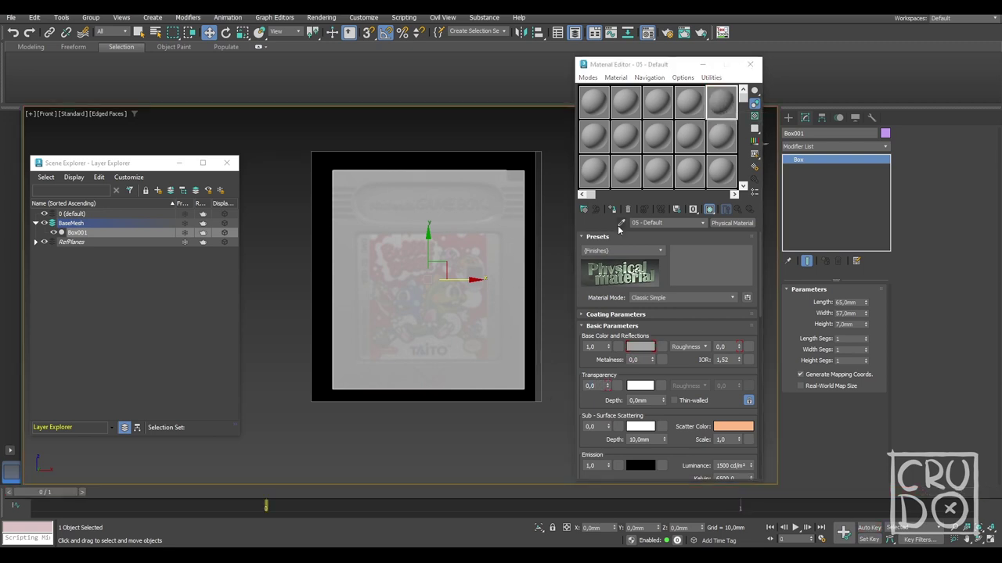
left_click_drag(618, 228, 510, 238)
left_click(750, 64)
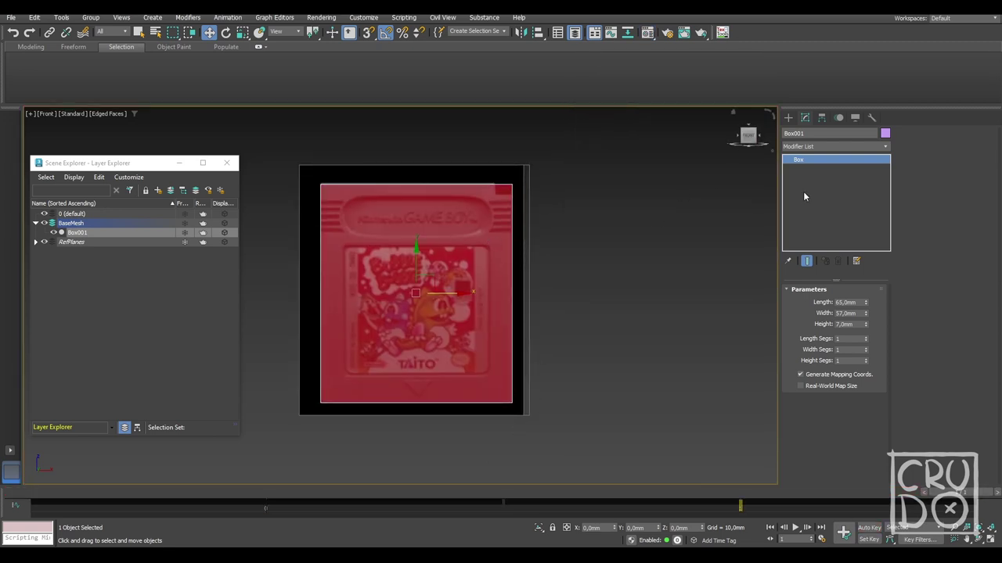
left_click(130, 322)
Step: Draw a small box at the top-right corner and Boolean-subtract it from Box001
left_click(788, 117)
left_click(808, 187)
scroll(533, 251, "up", 3)
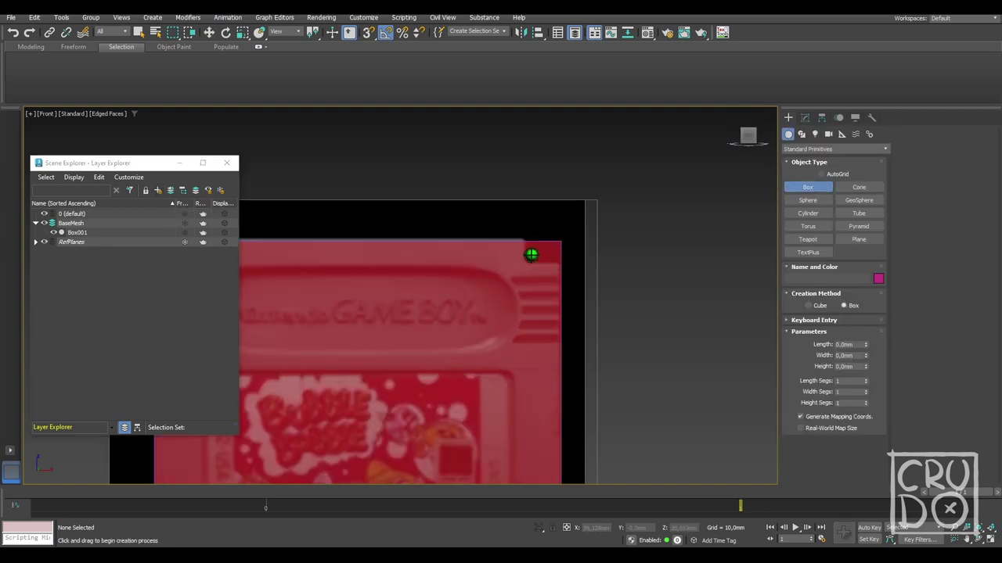
scroll(532, 235, "up", 3)
left_click_drag(515, 200, 615, 266)
left_click(631, 183)
mouse_move(631, 183)
middle_mouse_down("alt")
mouse_move(595, 282)
mouse_move(673, 271)
middle_mouse_up("alt")
right_click(595, 281)
left_click(673, 271)
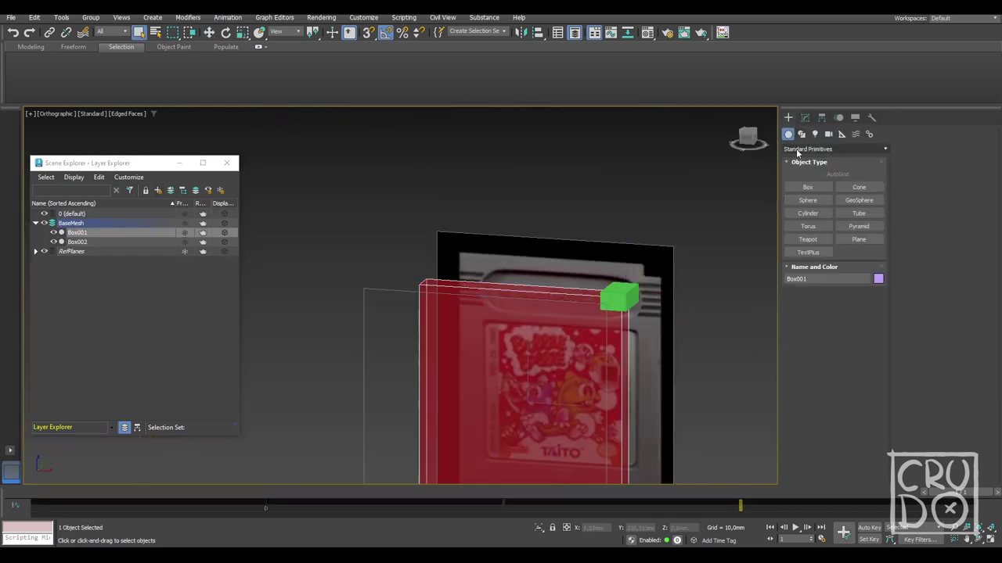
left_click(858, 252)
left_click(922, 170)
Step: Create Box003 over the label area, add Edit Poly, and select its vertices
key("f")
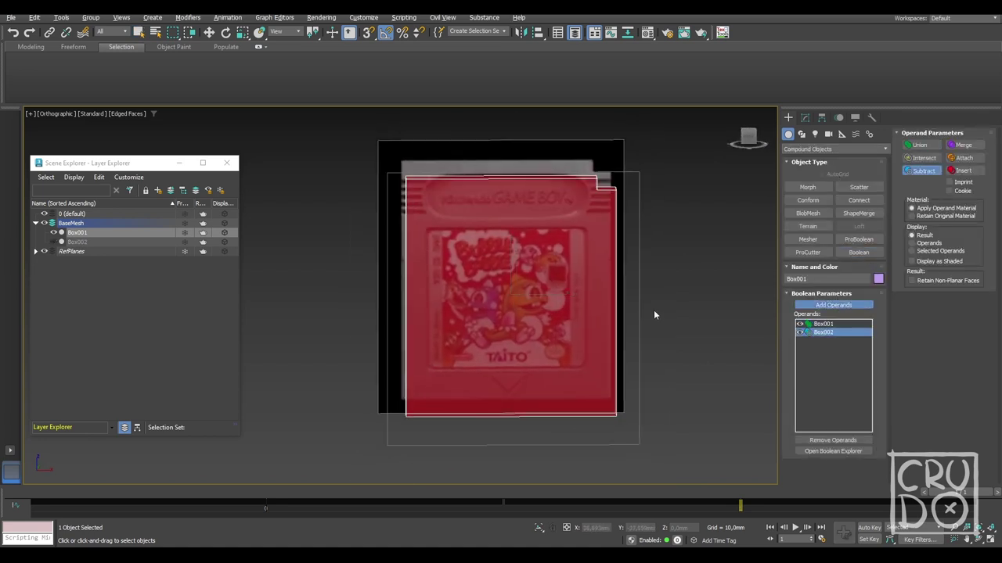
left_click(790, 134)
left_click(807, 188)
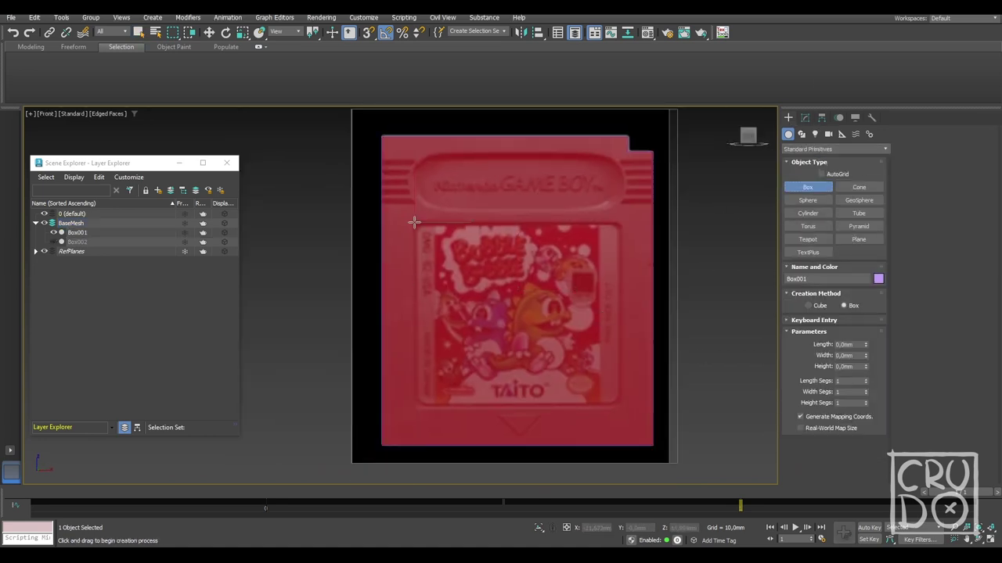
left_click_drag(413, 223, 615, 407)
key("m")
scroll(502, 291, "up", 3)
scroll(502, 291, "down", 3)
left_click(804, 118)
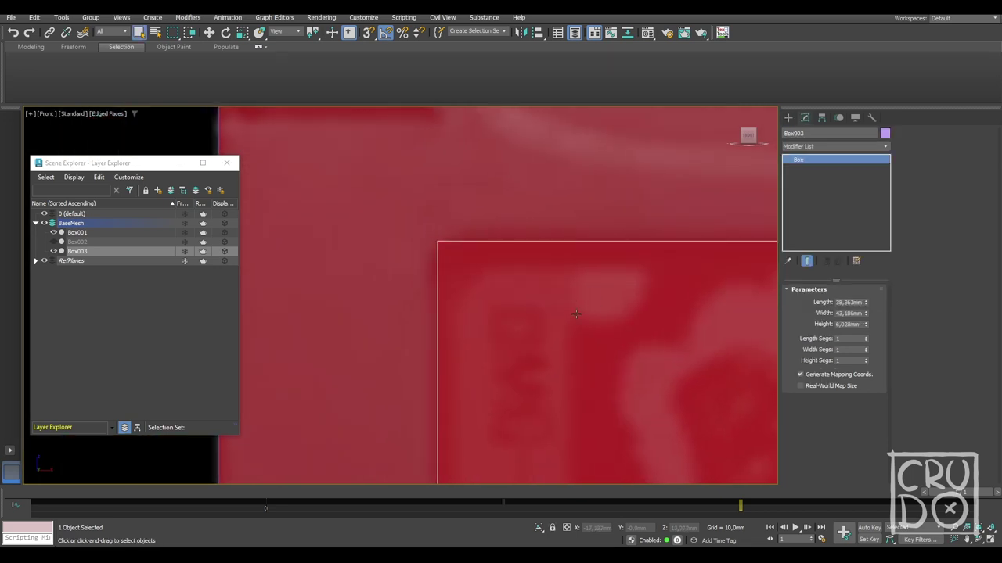
scroll(502, 291, "down", 3)
left_click(835, 147)
left_click(827, 158)
left_click_drag(406, 434, 662, 395)
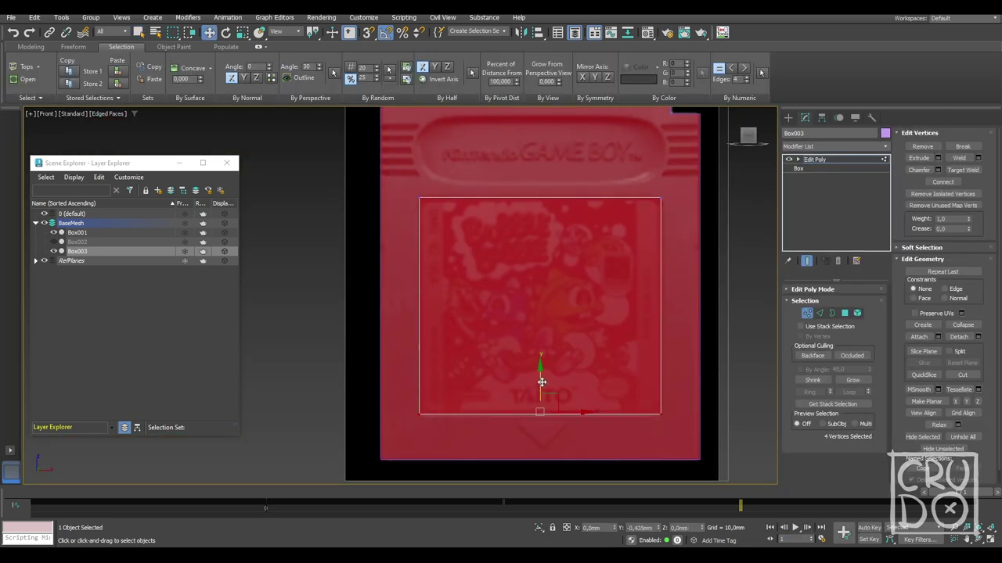
Step: Chamfer the label box's corner edges with 2 segments
key("2")
mouse_move(447, 299)
middle_mouse_down("alt")
mouse_move(557, 363)
mouse_move(649, 327)
middle_mouse_up("alt")
key("ctrl+shift+c")
left_click_drag(408, 331, 412, 332)
key("f")
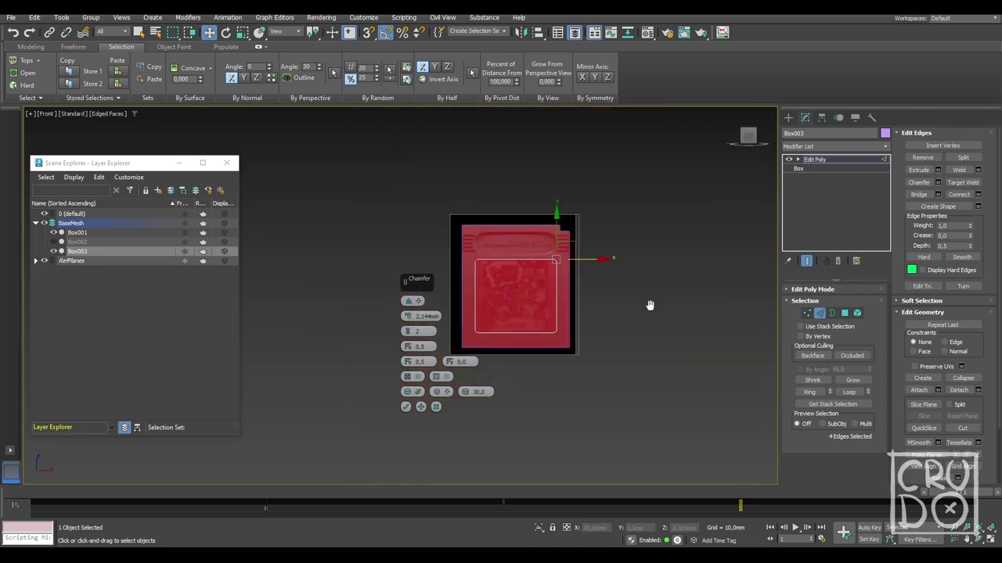
scroll(648, 306, "up", 5)
left_click(405, 406)
scroll(599, 364, "down", 5)
Step: Chamfer the label box's remaining edges to round all its corners
middle_click_drag(600, 364, 686, 369, "alt")
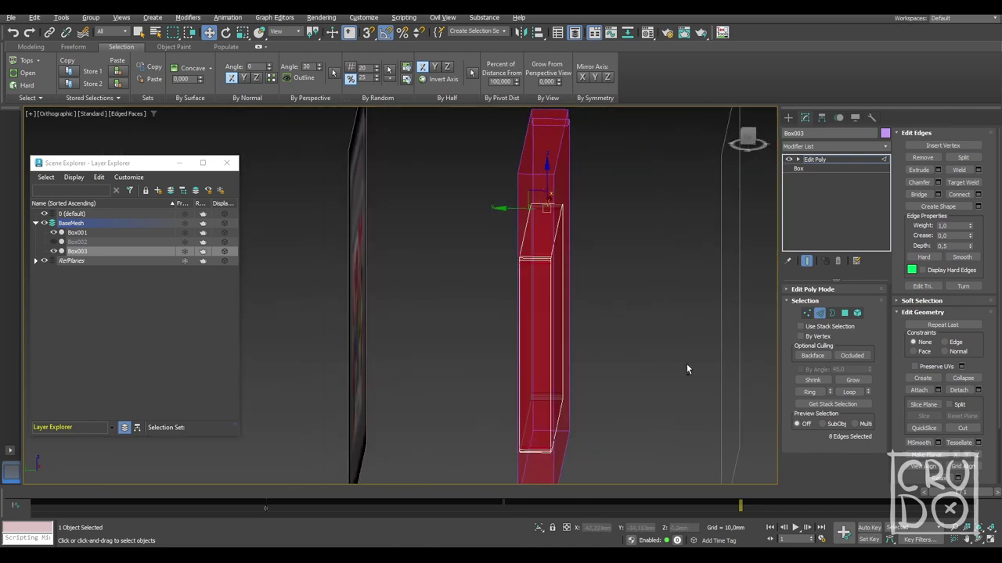
middle_click_drag(545, 467, 594, 368, "alt")
scroll(595, 368, "up", 5)
key("ctrl+shift+c")
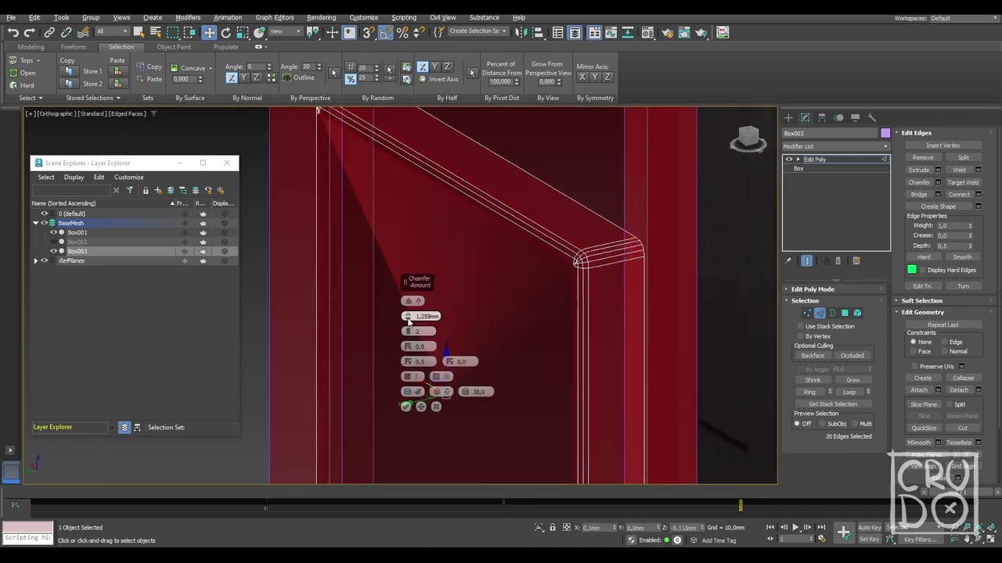
left_click(407, 407)
scroll(665, 409, "down", 5)
key("2")
Step: Move the label box along Y to sink it into the cartridge face
key("alt+x")
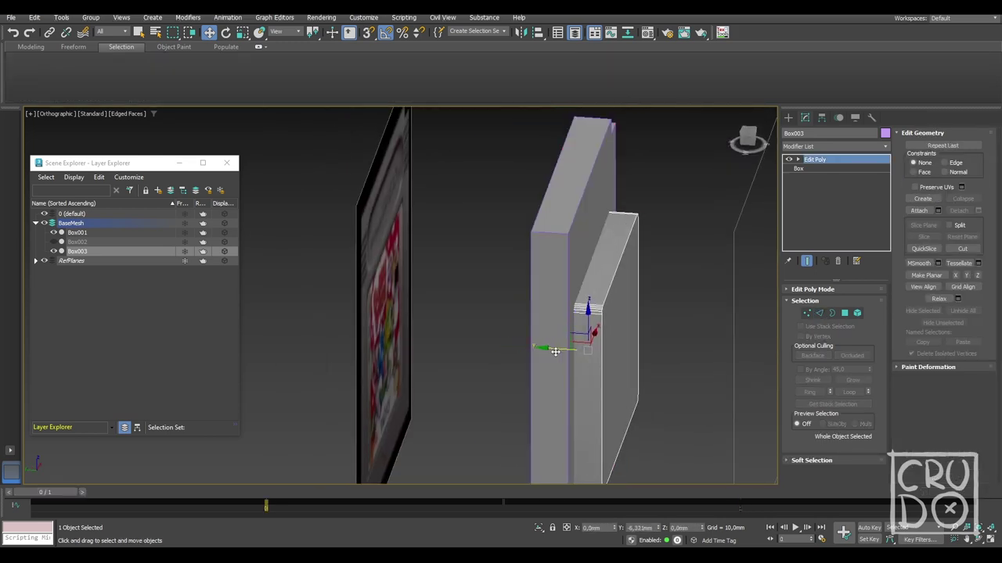
key("F3")
mouse_move(665, 409)
middle_mouse_down("alt")
mouse_move(535, 450)
mouse_move(579, 368)
middle_mouse_up("alt")
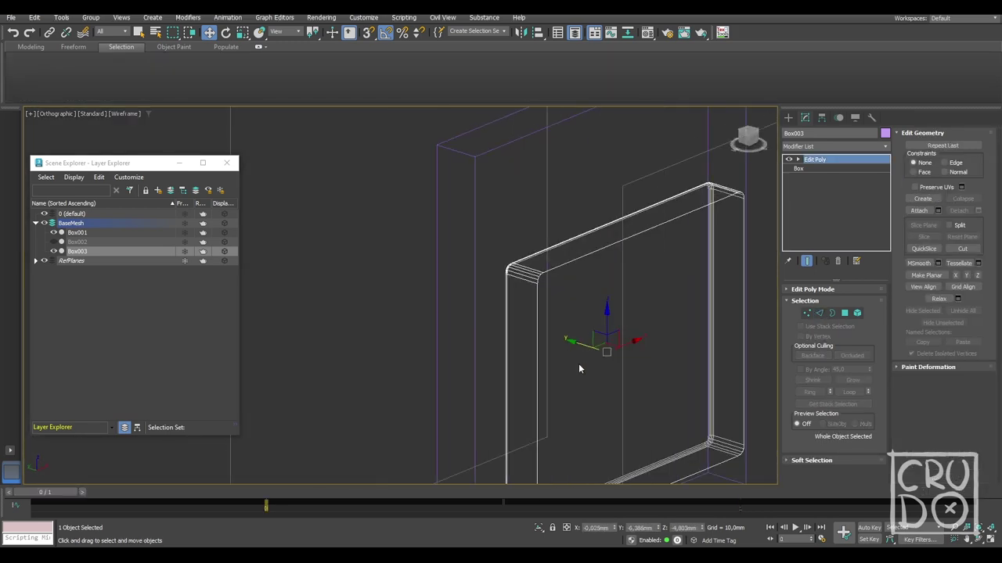
middle_click_drag(590, 326, 646, 370, "alt")
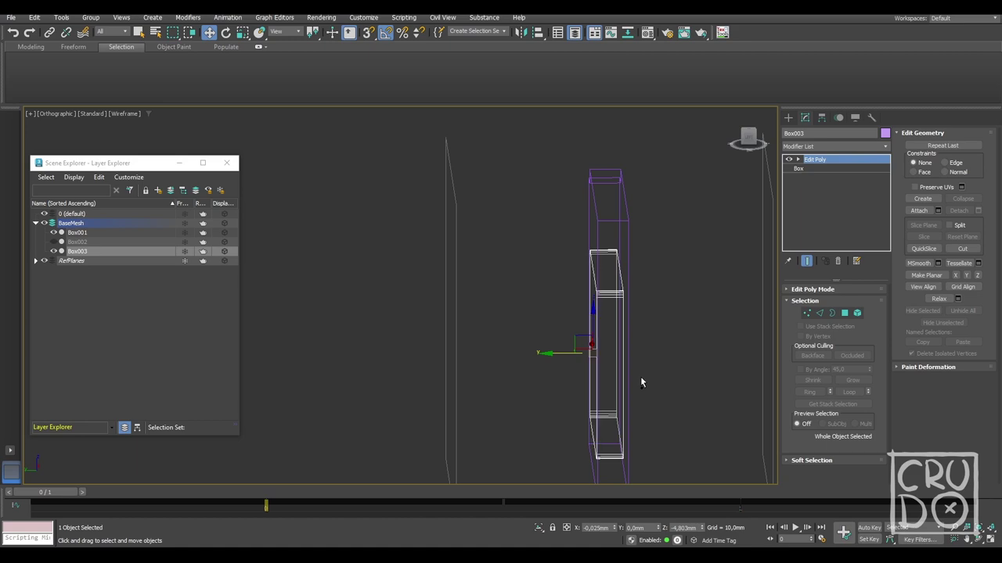
key("F3")
left_click_drag(612, 328, 640, 327)
key("F3")
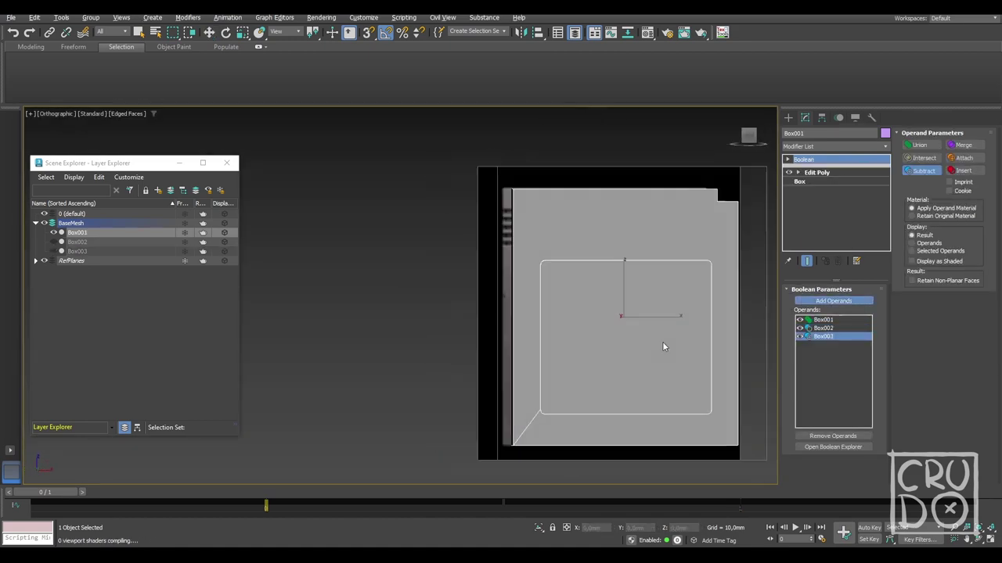
Step: Inspect the label recess cut and set the viewport to high quality shading
mouse_move(662, 341)
middle_mouse_down("alt")
mouse_move(672, 371)
mouse_move(636, 367)
mouse_move(693, 348)
middle_mouse_up("alt")
left_click(93, 113)
left_click(112, 140)
key("f")
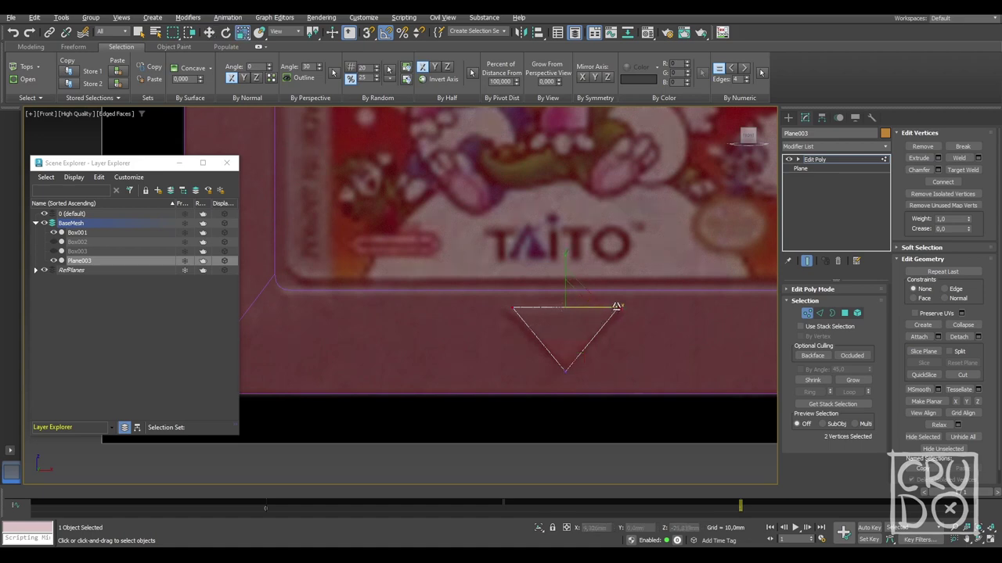
Step: Add Shell, Edit Poly and Chamfer modifiers to triangle Plane003
key("4")
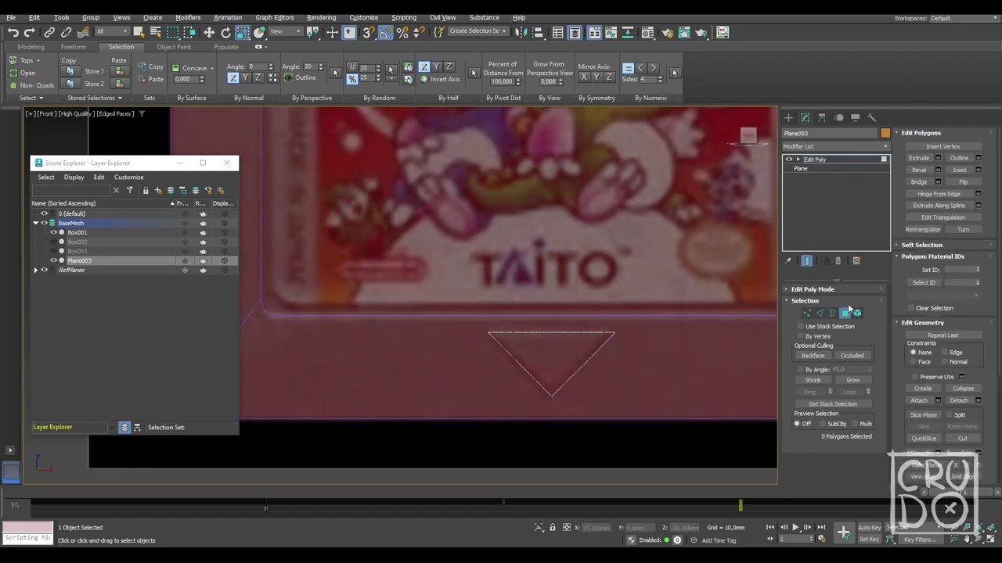
left_click(830, 146)
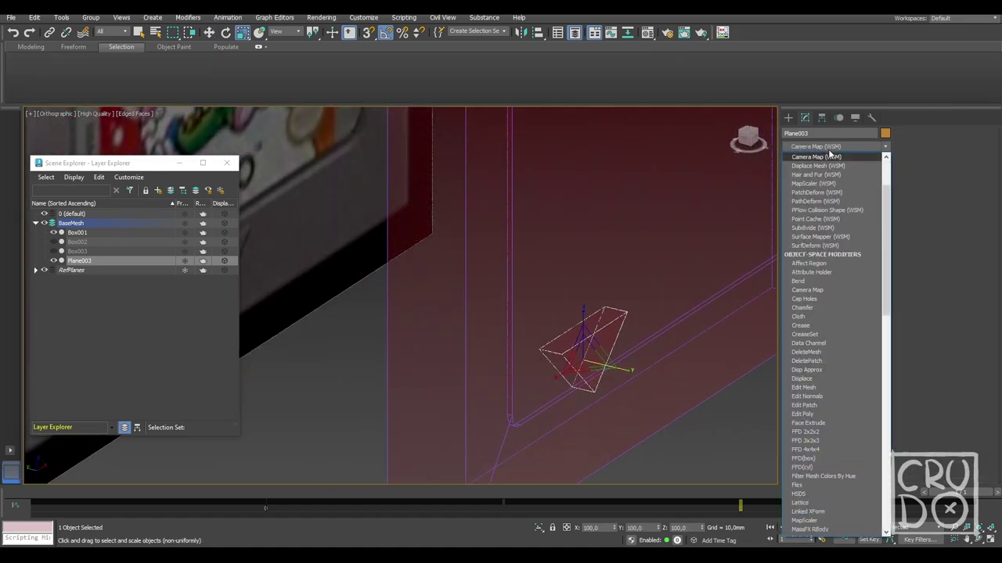
left_click(830, 157)
left_click(832, 146)
key("2")
left_click(833, 147)
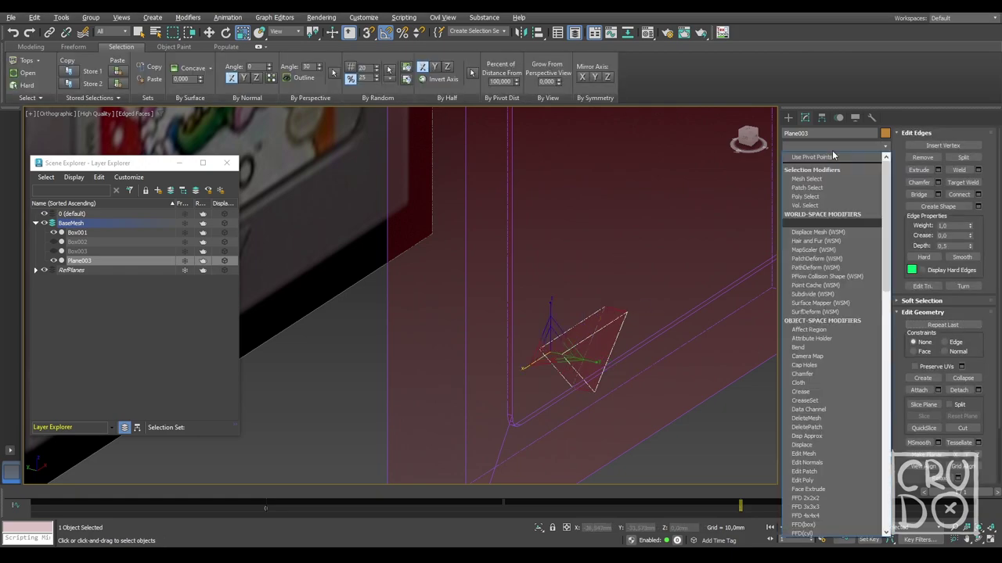
left_click(802, 374)
Step: Reduce the triangle's chamfer amount and set chamfer segments to 2
left_click_drag(875, 389, 876, 400)
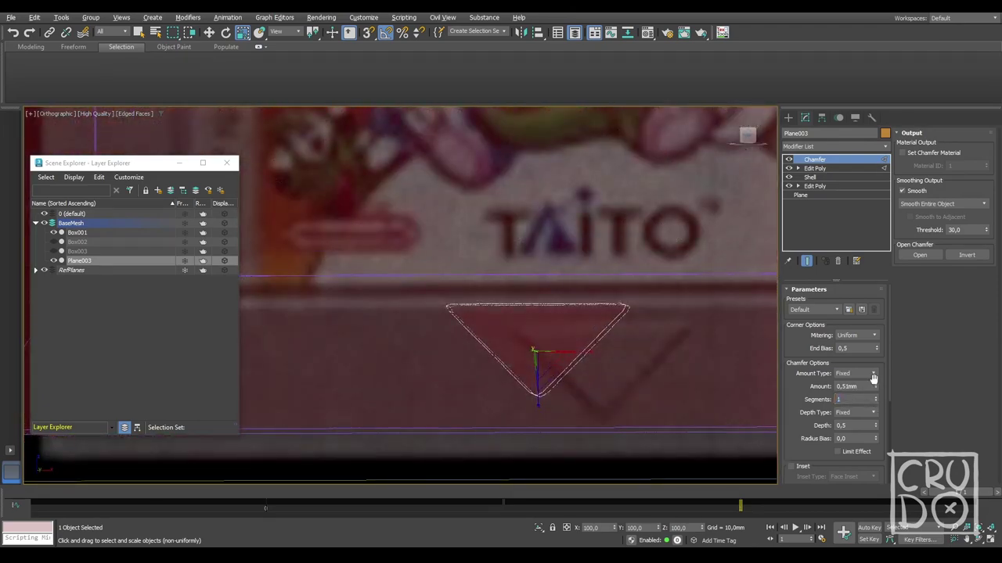
left_click_drag(875, 386, 877, 424)
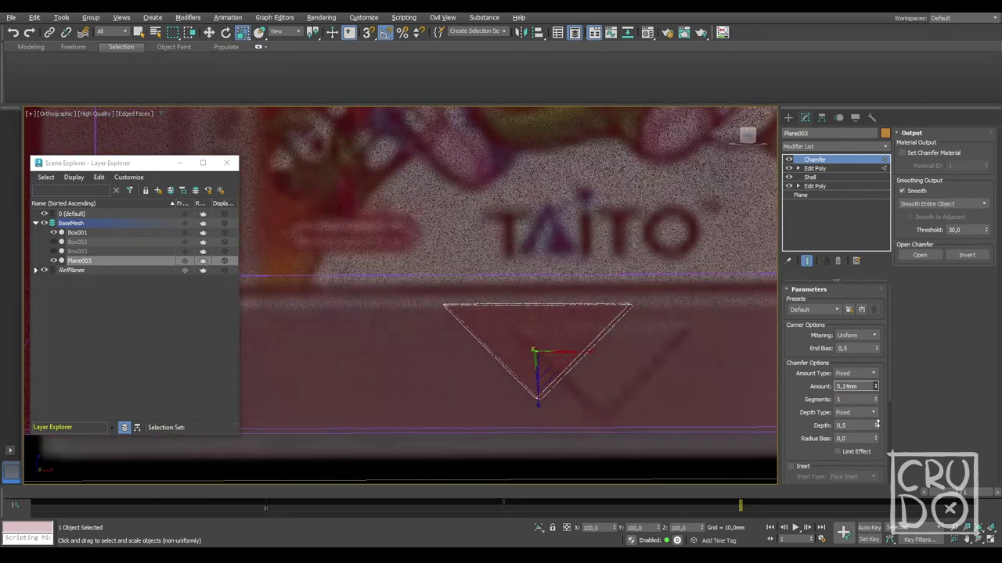
left_click(877, 397)
middle_click_drag(548, 352, 595, 360, "alt")
key("w")
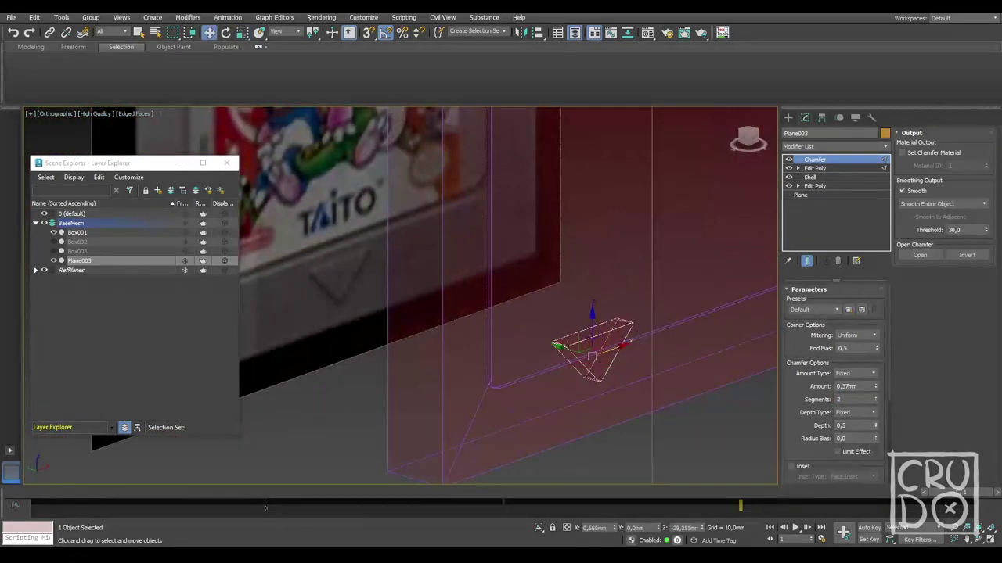
scroll(650, 376, "up", 5)
Step: Subtract Plane003 from Box001 via the Boolean, below the label recess
left_click(76, 114)
left_click(110, 161)
mouse_move(469, 313)
middle_mouse_down("alt")
mouse_move(377, 373)
mouse_move(476, 413)
middle_mouse_up("alt")
key("F3")
key("F3")
left_click(570, 323)
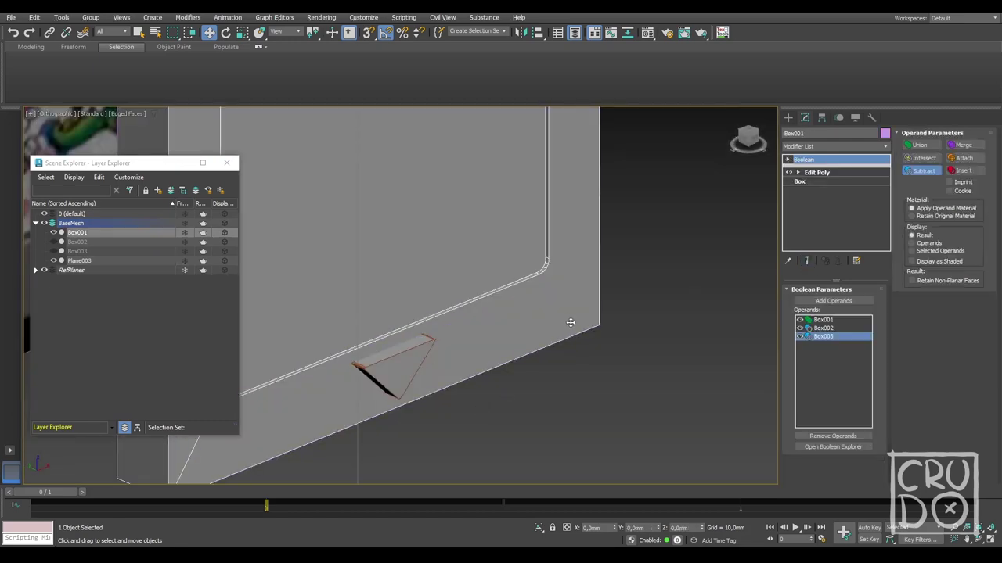
left_click(796, 302)
scroll(469, 313, "down", 5)
mouse_move(551, 362)
middle_mouse_down("alt")
mouse_move(577, 420)
mouse_move(600, 364)
mouse_move(715, 376)
mouse_move(629, 352)
mouse_move(616, 370)
mouse_move(539, 378)
mouse_move(616, 362)
middle_mouse_up("alt")
Step: Create an OilTank extended primitive on the cartridge in the front view
key("f")
left_click(788, 117)
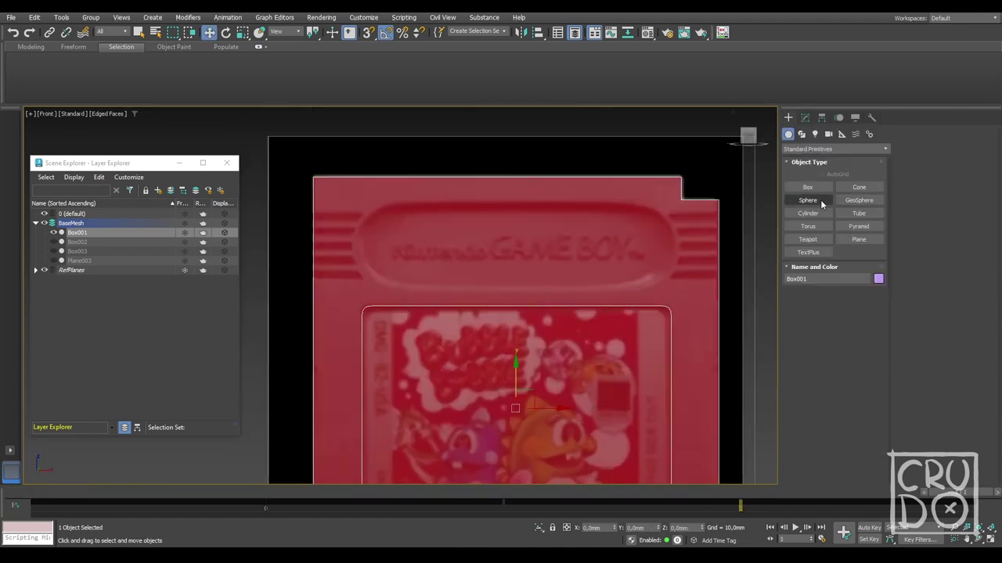
left_click(822, 216)
left_click(834, 149)
left_click(822, 163)
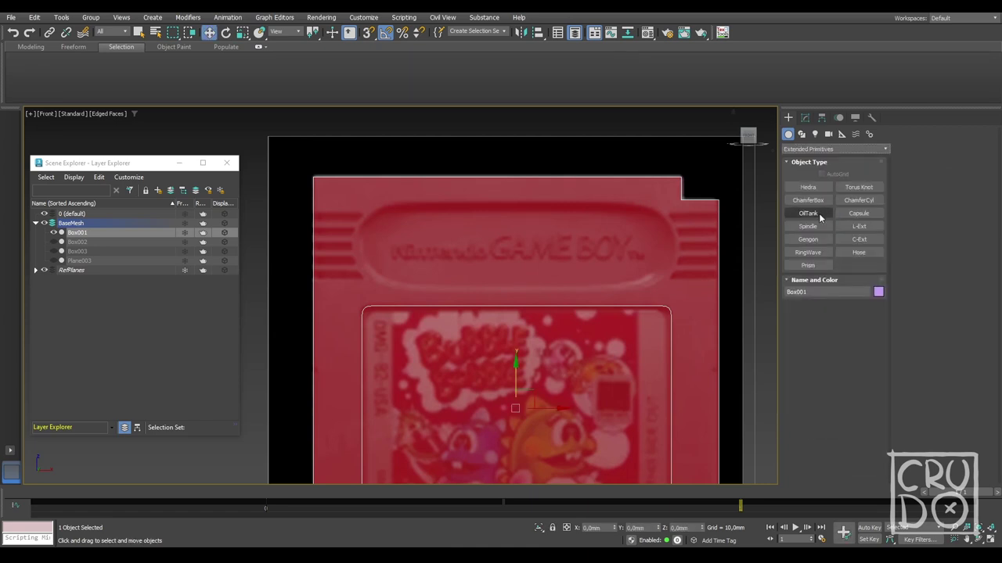
left_click(807, 212)
left_click_drag(395, 243, 427, 278)
middle_click_drag(417, 246, 514, 329, "alt")
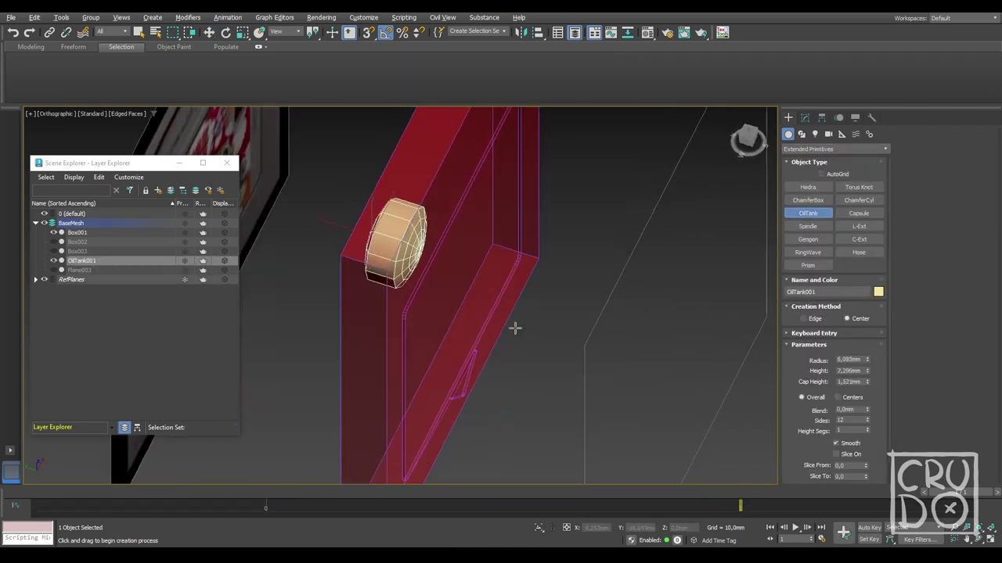
key("w")
key("f")
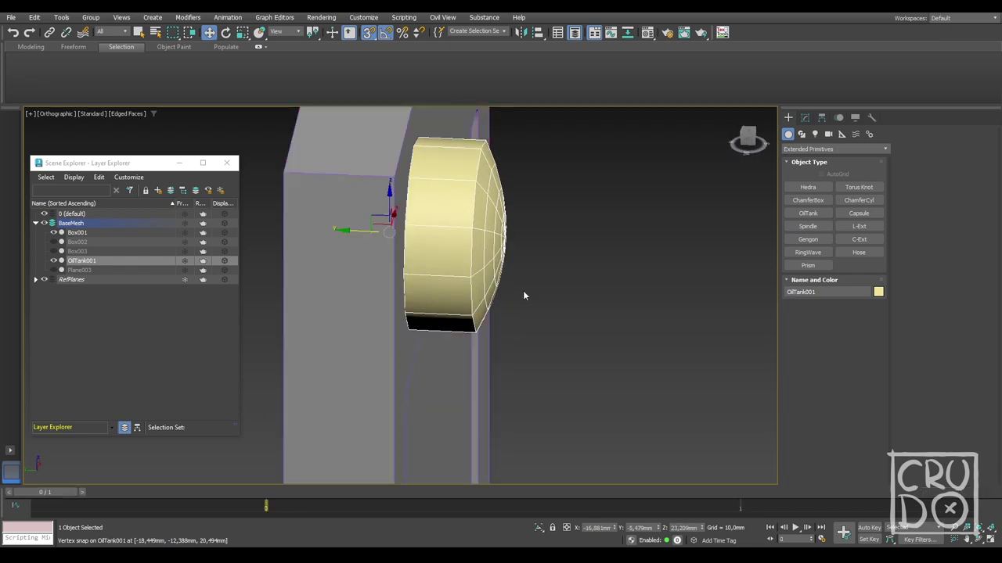
Step: Apply an Edit Poly modifier to OilTank001
left_click(805, 117)
left_click(835, 146)
left_click(832, 184)
key("F3")
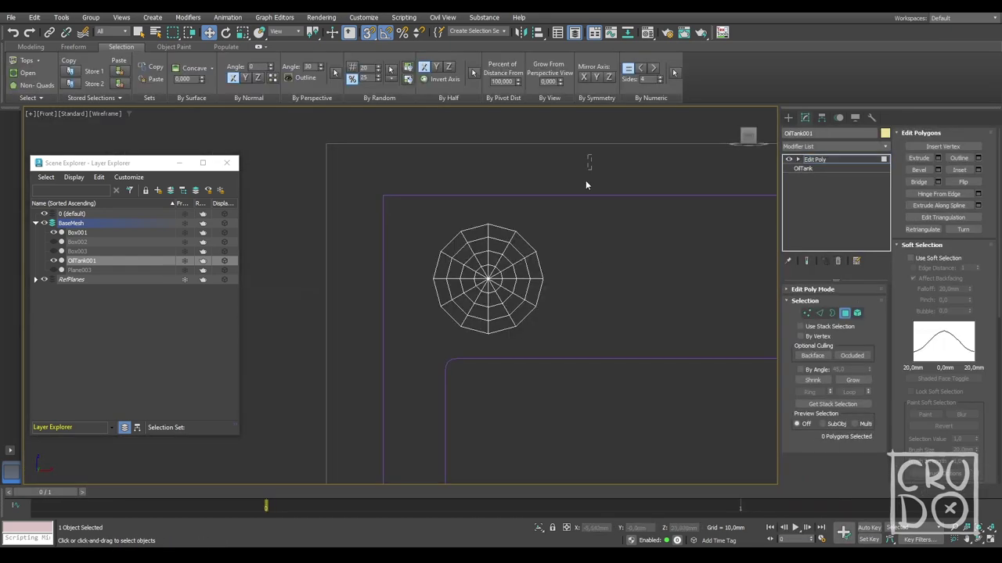
key("F3")
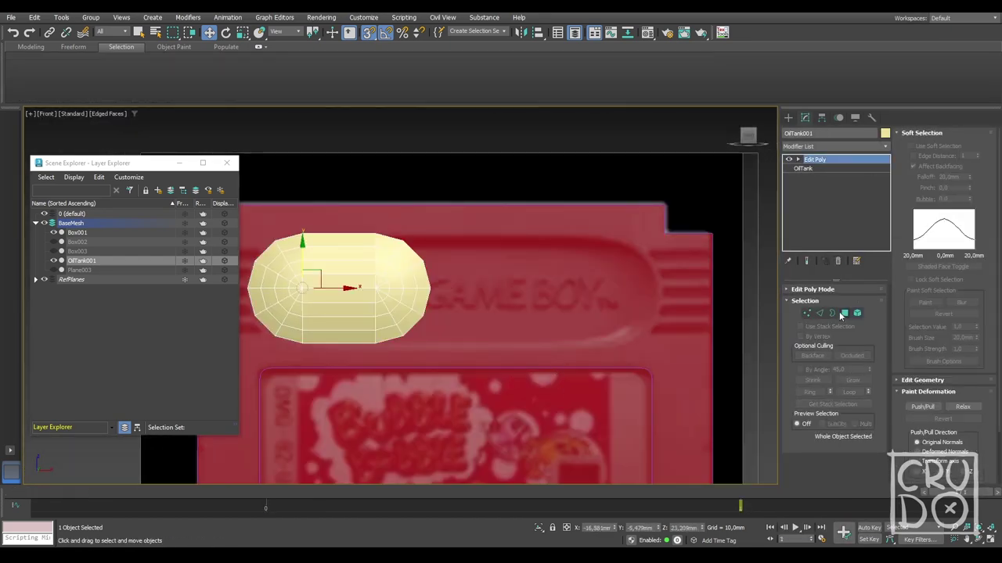
key("m")
key("1")
key("F4")
Step: Stretch one half of OilTank001 right into a slot and subtract it from Box001
left_click_drag(345, 185, 444, 385)
left_click_drag(399, 290, 626, 313)
scroll(661, 351, "down", 3)
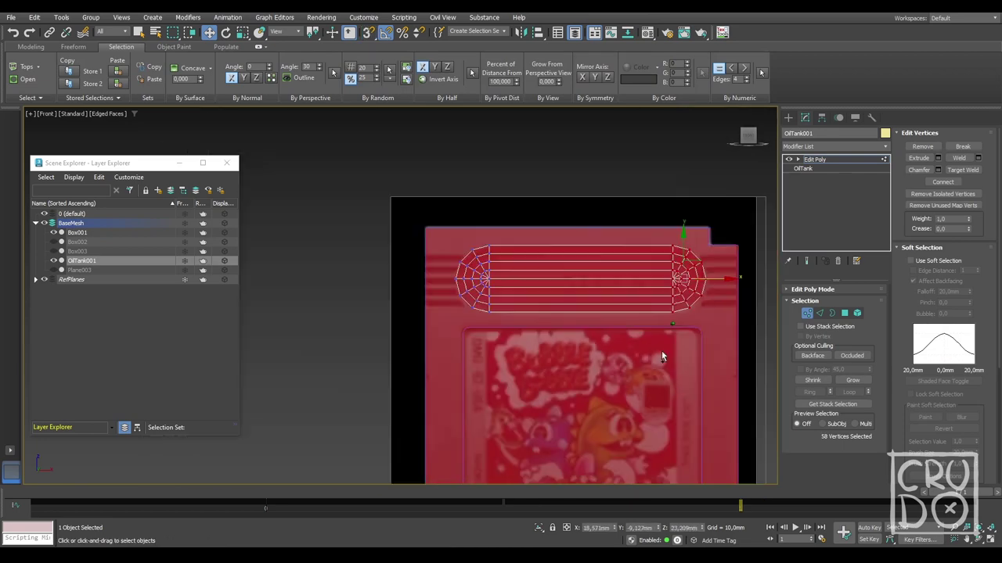
mouse_move(661, 351)
middle_mouse_down("alt")
mouse_move(646, 394)
mouse_move(661, 377)
middle_mouse_up("alt")
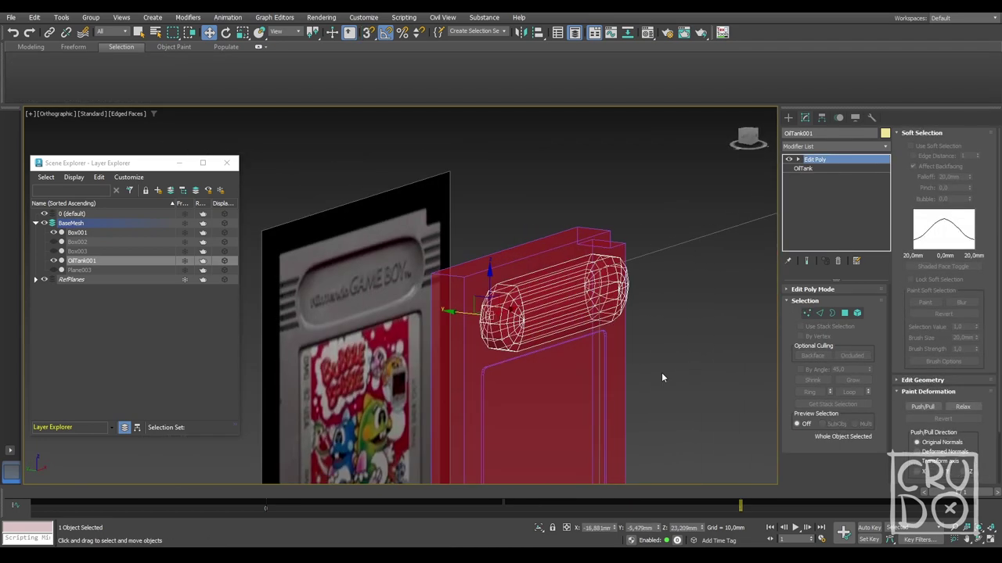
left_click(638, 368)
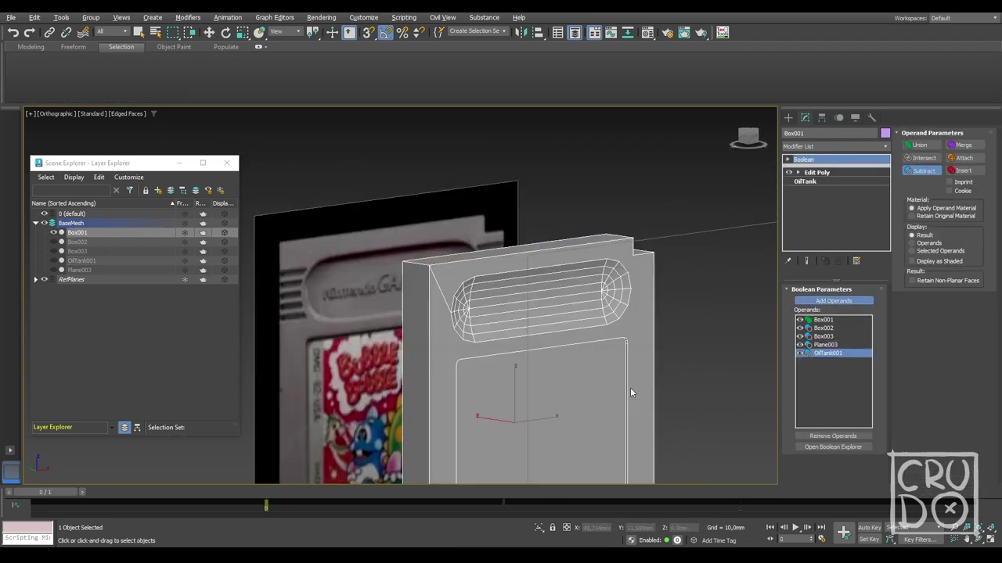
mouse_move(619, 403)
middle_mouse_down("alt")
mouse_move(647, 356)
mouse_move(632, 394)
mouse_move(665, 356)
mouse_move(578, 366)
mouse_move(549, 385)
middle_mouse_up("alt")
key("F4")
Step: Create thin box Box004 across the label top in the back view
key("k")
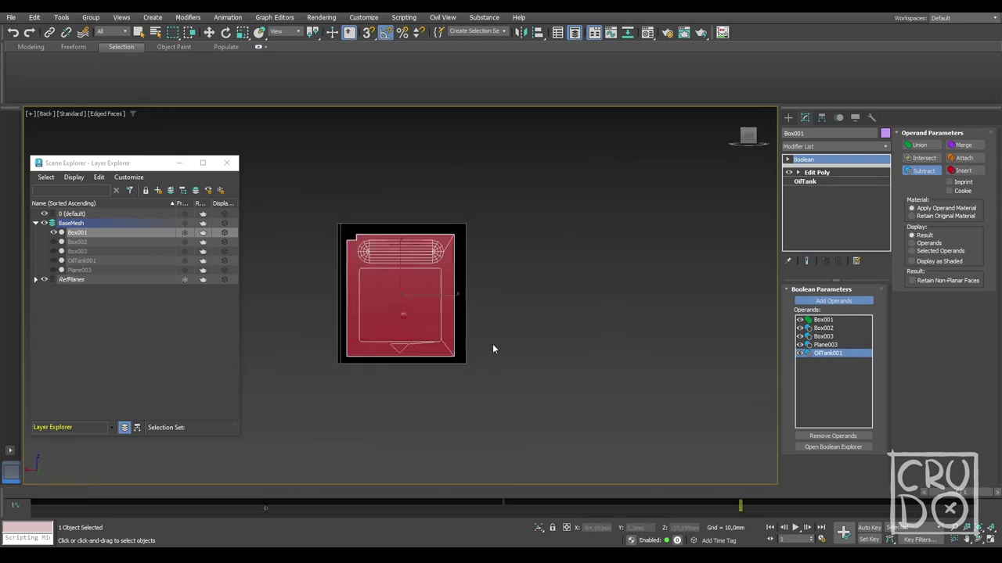
scroll(697, 168, "up", 5)
left_click(788, 118)
left_click(836, 149)
left_click(830, 158)
left_click(808, 187)
left_click_drag(359, 242, 646, 328)
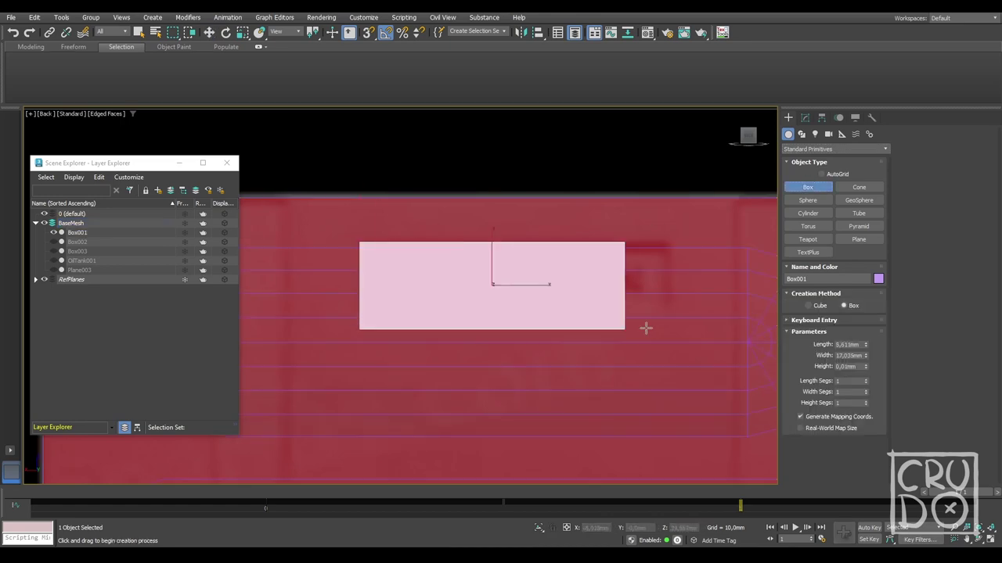
left_click(669, 306)
key("m")
key("m")
key("w")
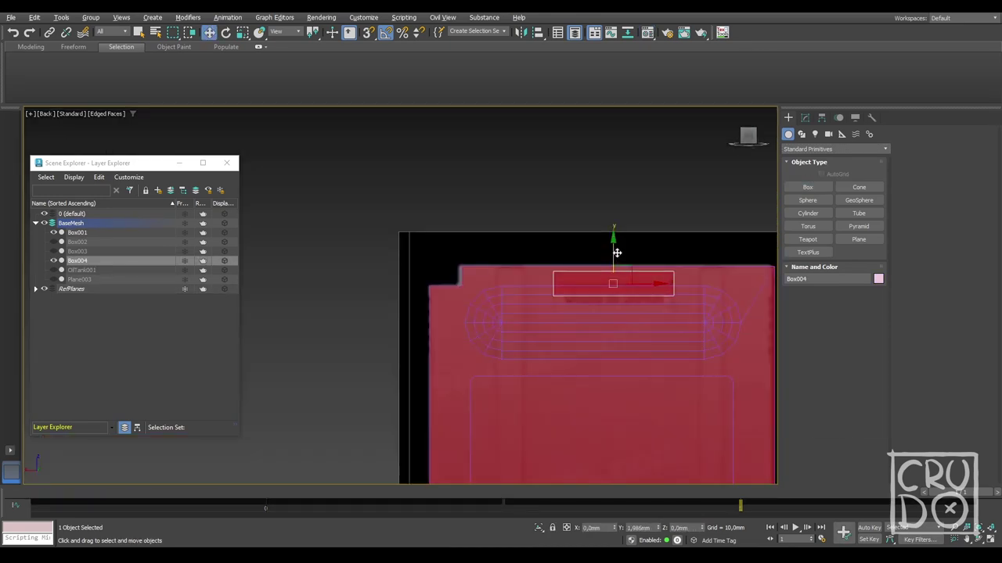
scroll(562, 282, "up", 3)
Step: Convert Box004 to Editable Poly and edit its edges
left_click(805, 117)
right_click(806, 159)
left_click(827, 257)
key("2")
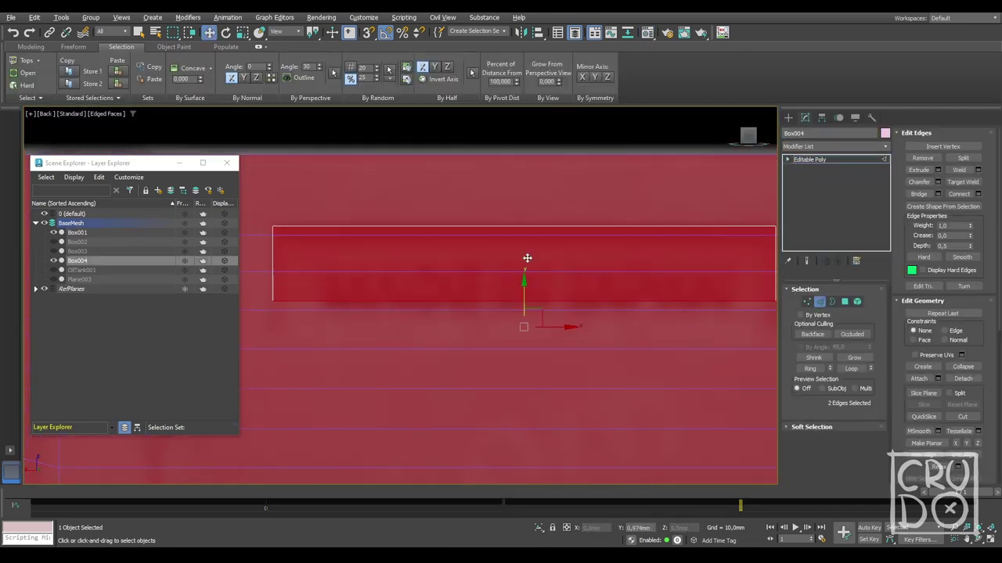
middle_click_drag(584, 233, 583, 292, "alt")
key("2")
scroll(582, 291, "down", 3)
key("F3")
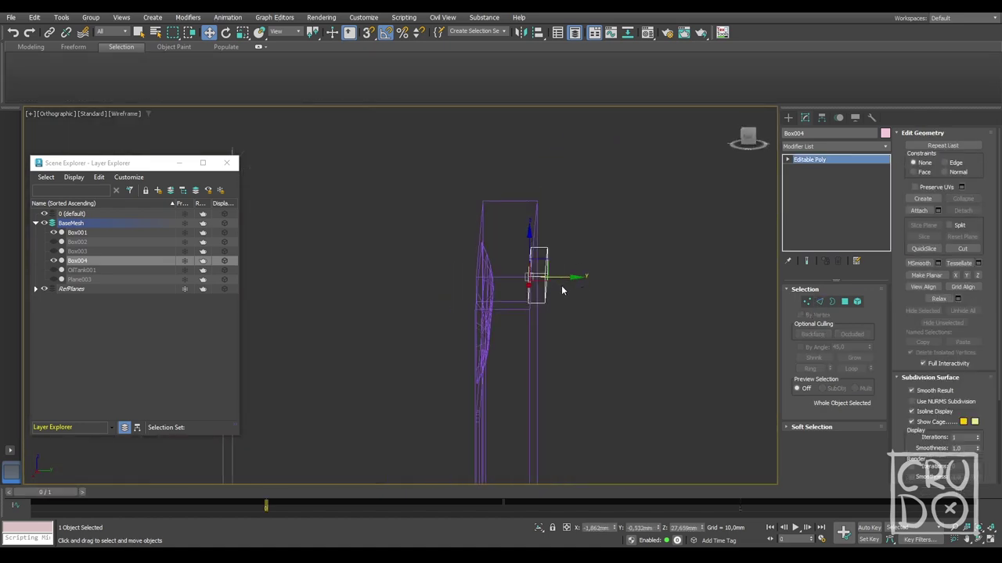
Step: Rename Box001 to BASE and add Box004 as a Subtract operand
key("t")
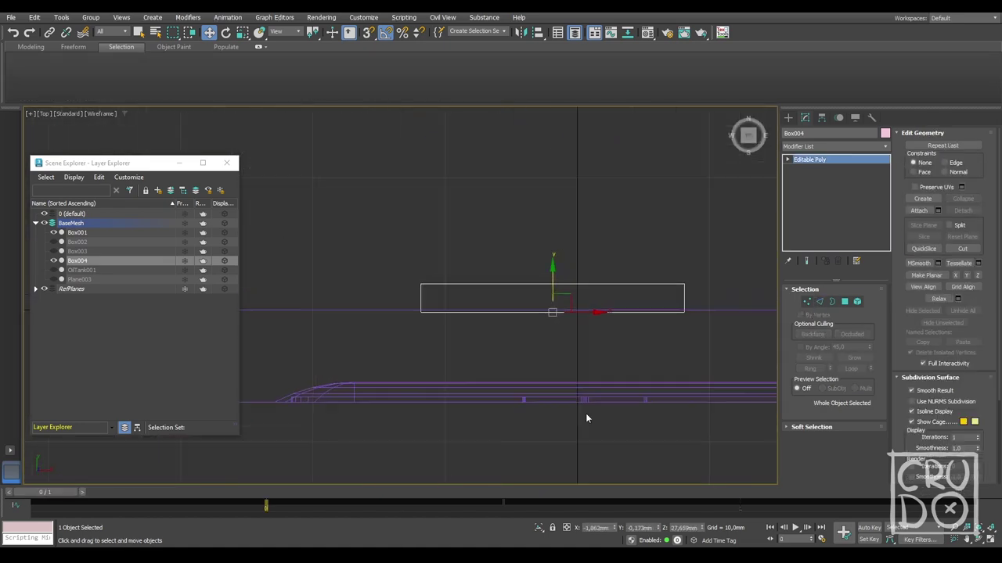
key("u")
left_click(678, 297)
mouse_move(678, 298)
middle_mouse_down("alt")
mouse_move(684, 342)
mouse_move(672, 332)
mouse_move(633, 338)
middle_mouse_up("alt")
key("k")
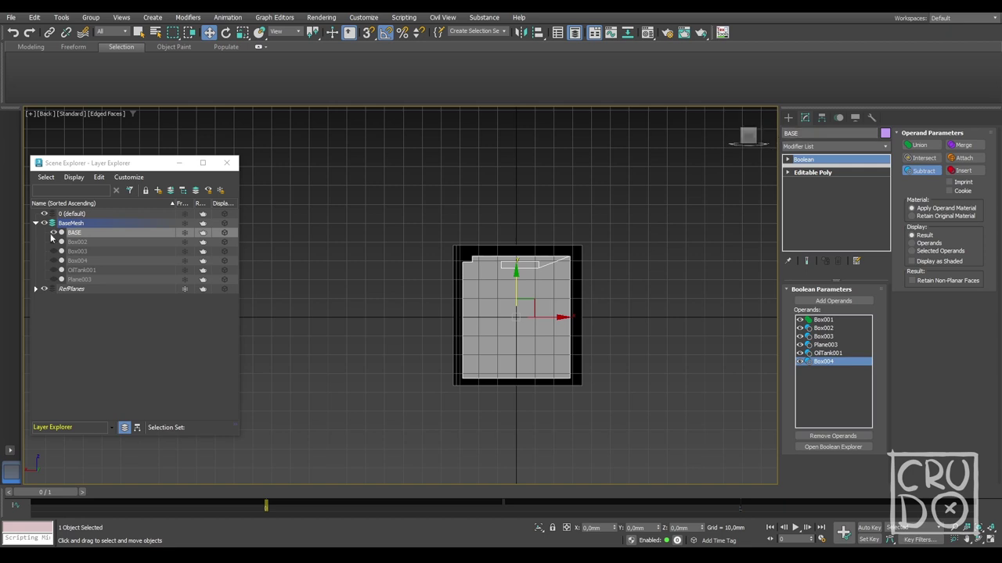
scroll(548, 297, "up", 5)
Step: Draw a small sphere over the round knob mark on the cartridge back
left_click(788, 117)
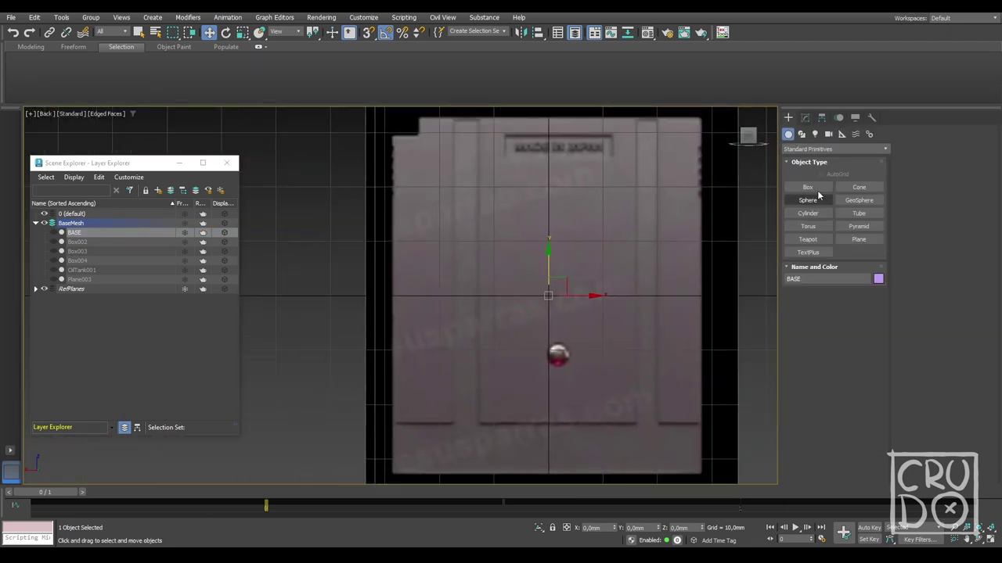
left_click(818, 199)
scroll(565, 376, "up", 1)
scroll(565, 375, "up", 3)
left_click_drag(550, 324, 572, 323)
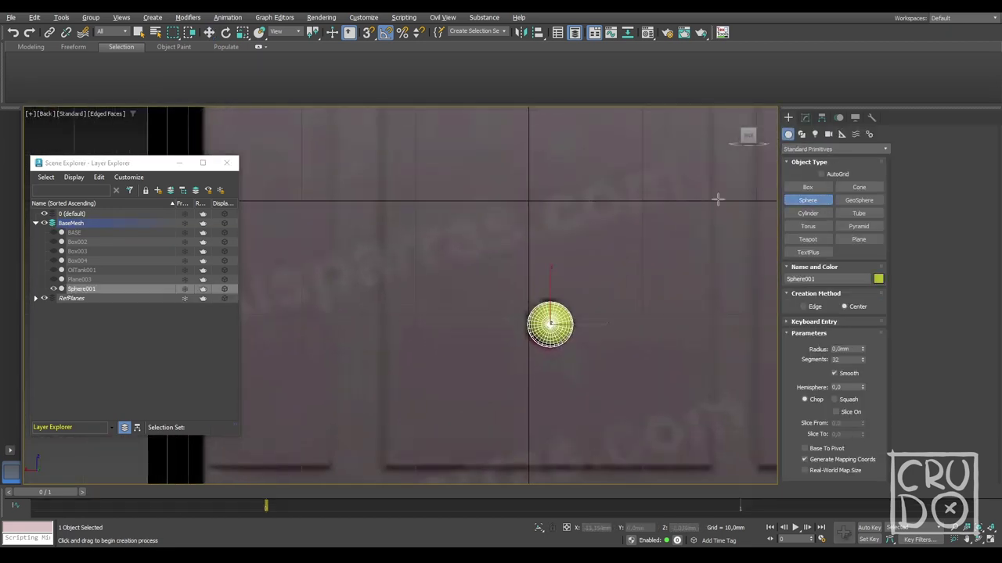
key("w")
scroll(558, 391, "down", 2)
scroll(626, 301, "down", 2)
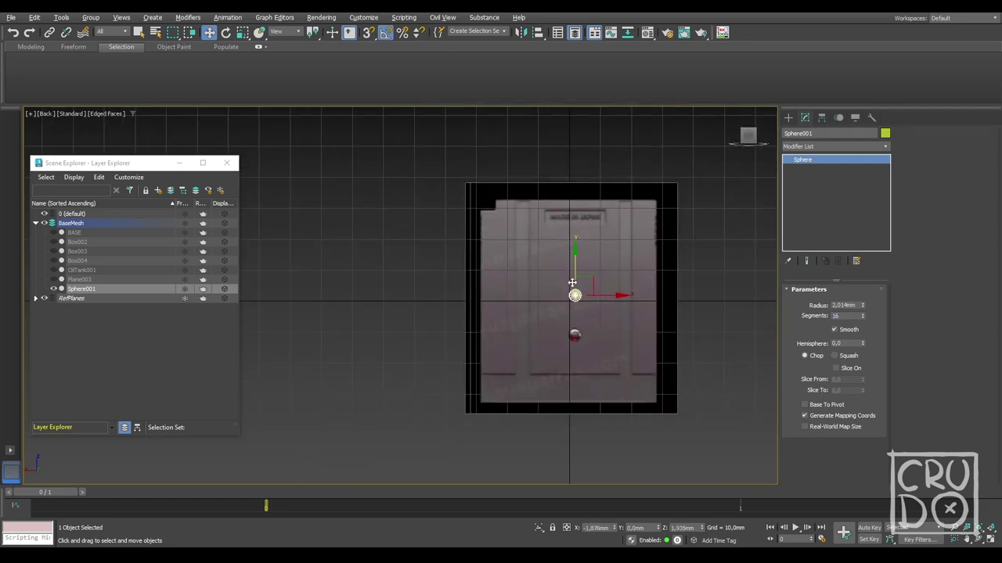
scroll(572, 282, "up", 3)
Step: Squash the sphere on one axis so it cuts a shallow round dimple
key("r")
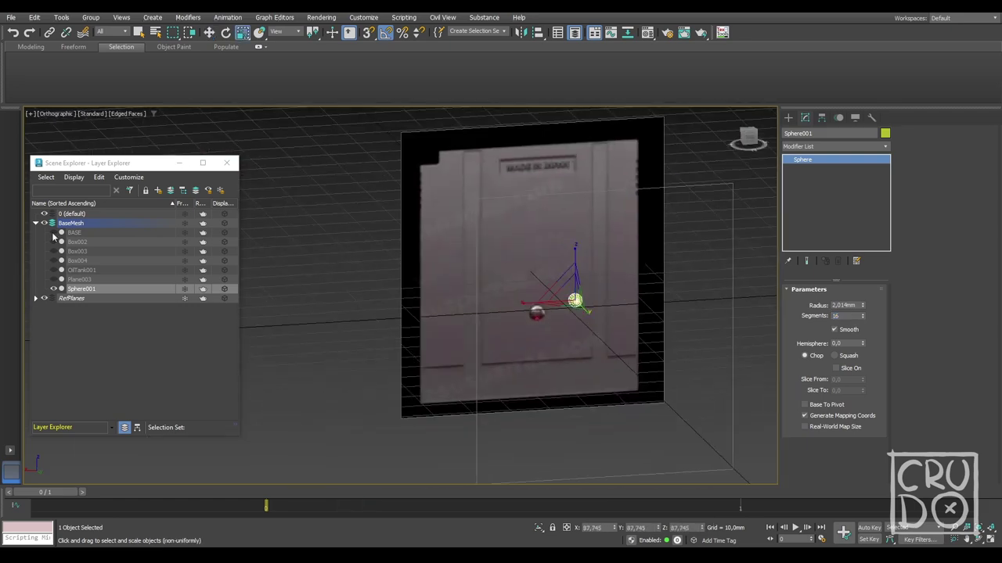
middle_click_drag(599, 291, 586, 307, "alt")
key("w")
key("F3")
middle_click_drag(500, 252, 508, 258, "alt")
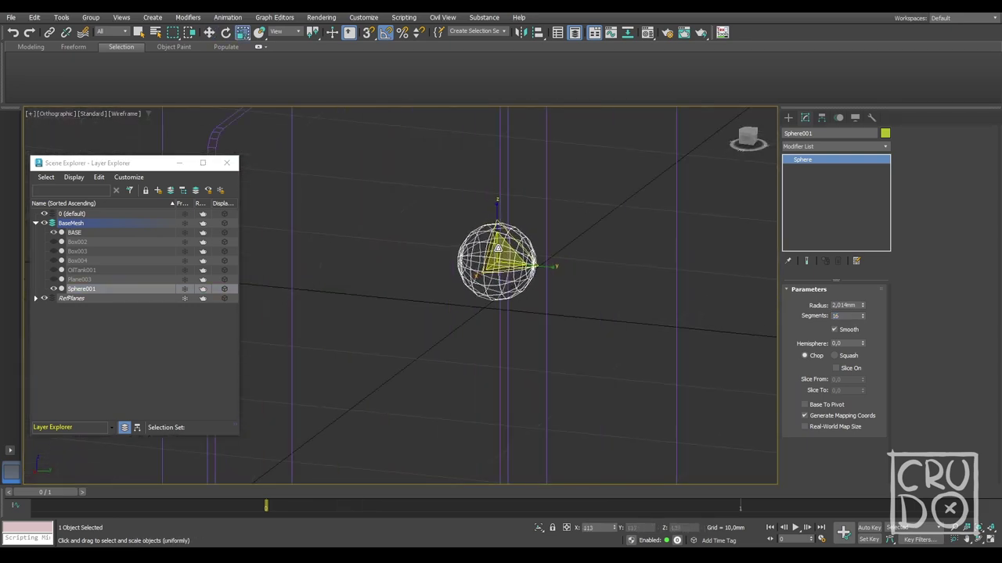
key("F3")
key("F3")
key("r")
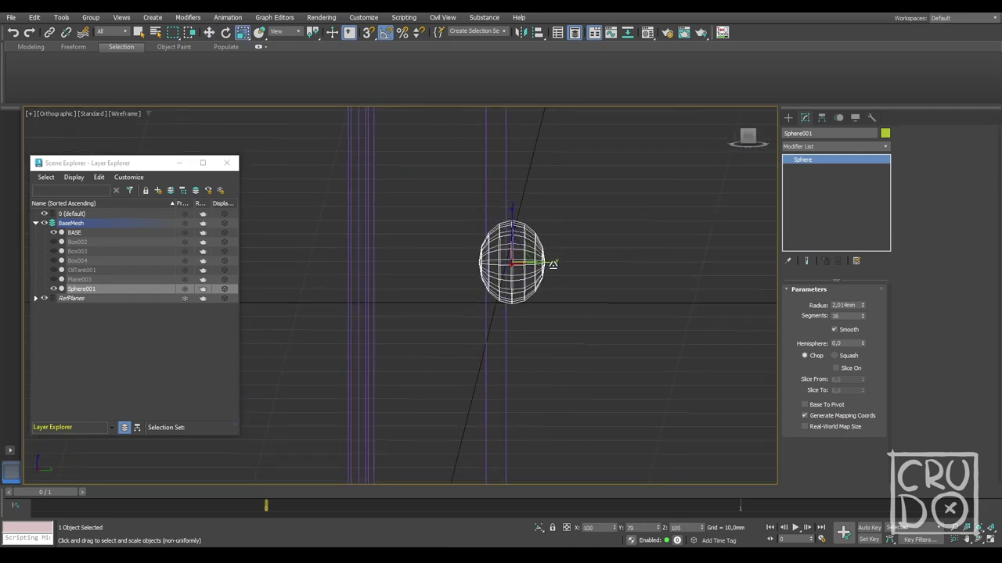
key("F3")
middle_click_drag(579, 305, 585, 313, "alt")
scroll(590, 321, "down", 3)
scroll(612, 398, "up", 5)
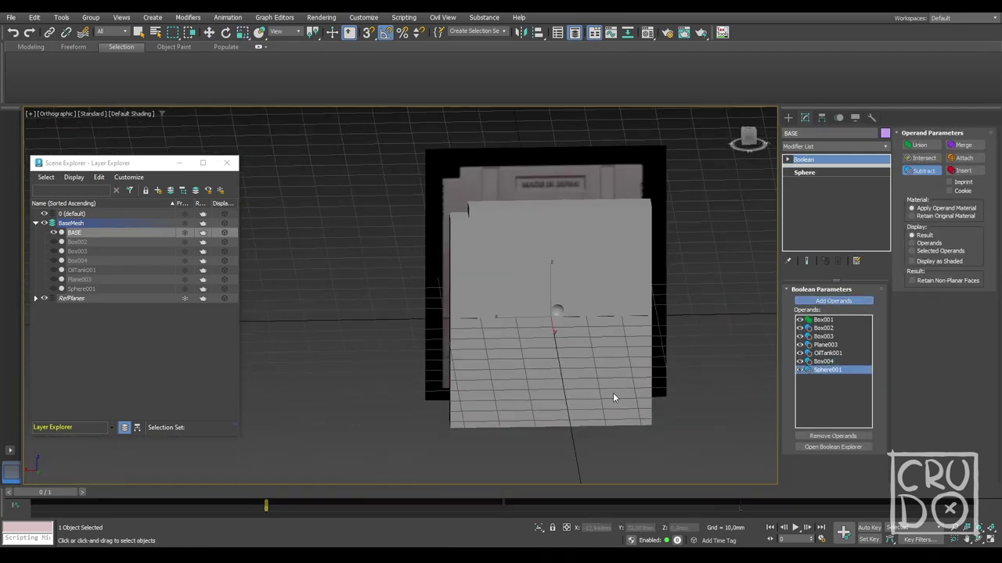
middle_click_drag(612, 397, 614, 376, "alt")
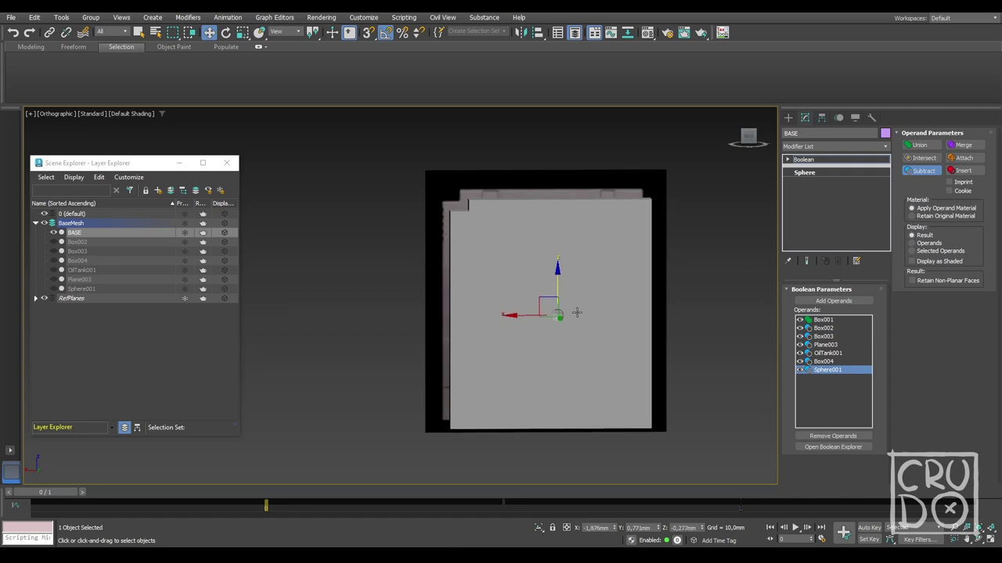
scroll(577, 312, "up", 4)
Step: Create a small cylinder snapped to the dimple centre and nudge it into the dimple
left_click(788, 118)
left_click(820, 214)
scroll(586, 342, "down", 5)
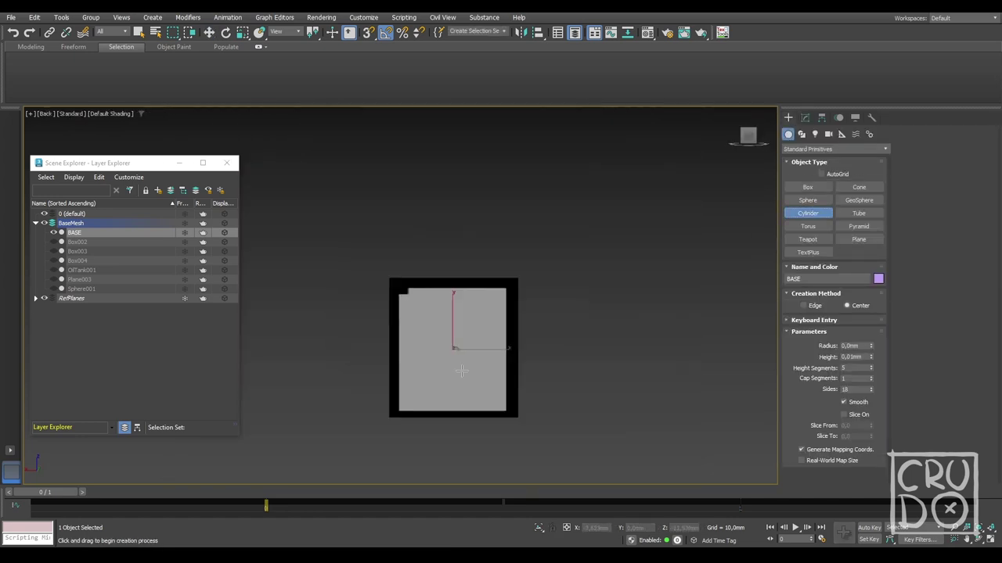
key("k")
key("s")
key("F3")
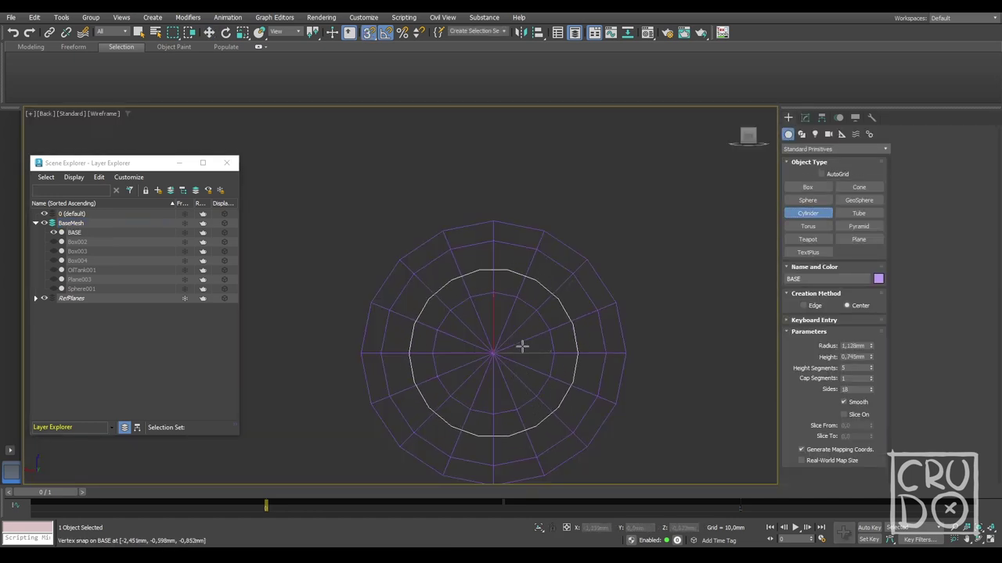
left_click(522, 345)
key("r")
key("F3")
middle_click_drag(491, 365, 518, 368, "alt")
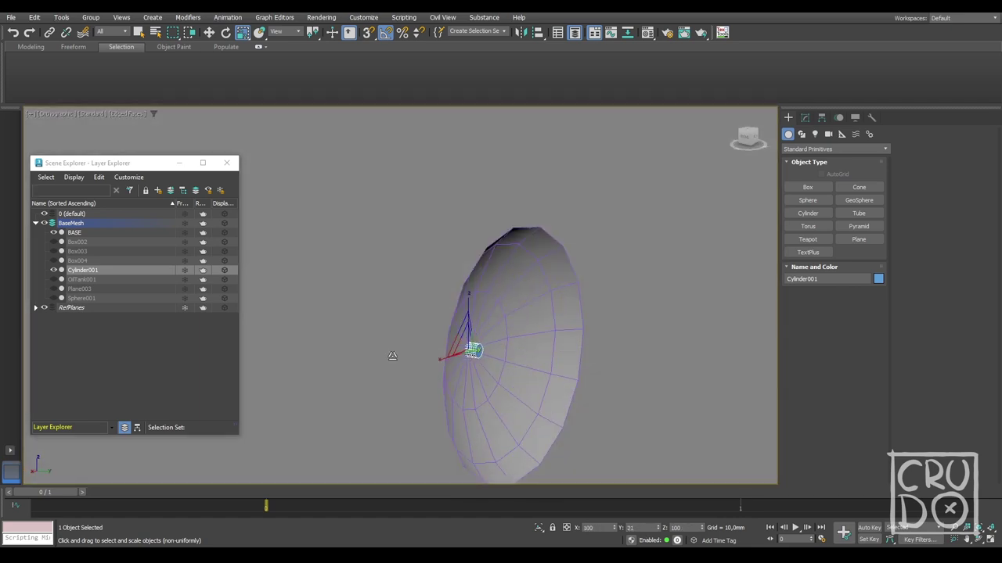
left_click_drag(496, 354, 576, 349)
Step: Set BASE's next Boolean operand to Union so the cylinder fuses into the dimple
left_click(575, 321)
left_click(805, 117)
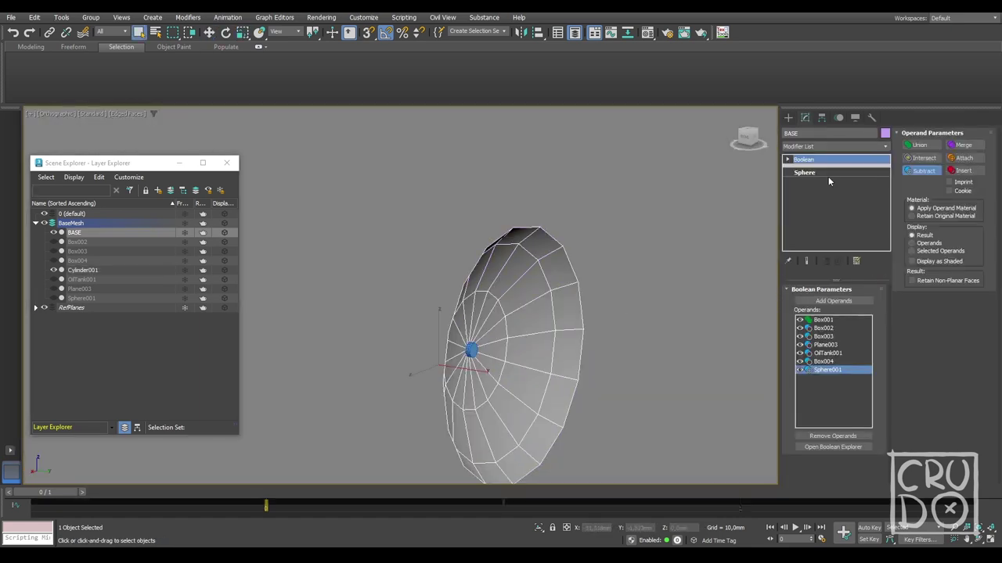
left_click(931, 148)
key("F4")
middle_click_drag(612, 421, 621, 388, "alt")
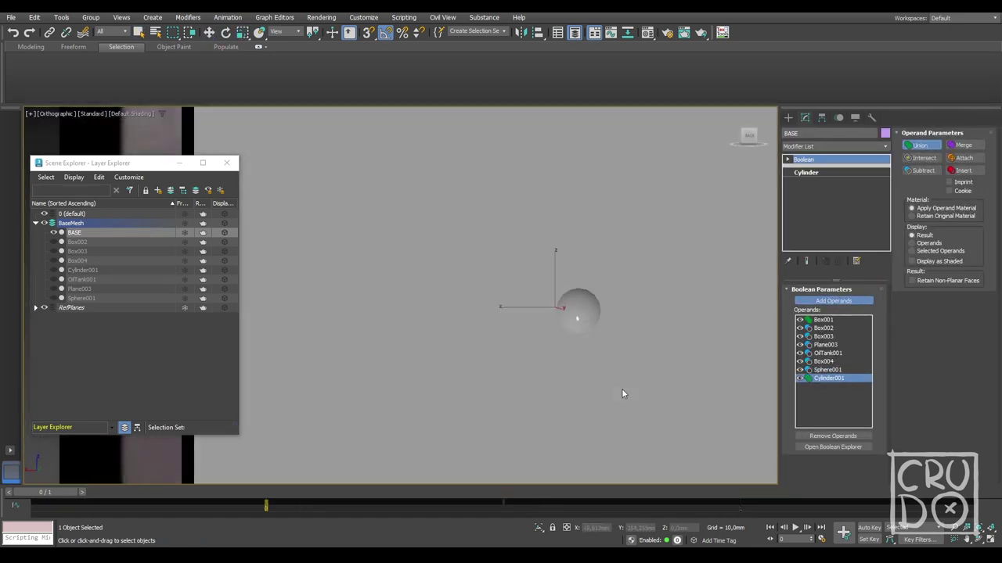
scroll(577, 310, "up", 3)
middle_click_drag(529, 282, 517, 291, "alt")
scroll(501, 297, "up", 5)
key("w")
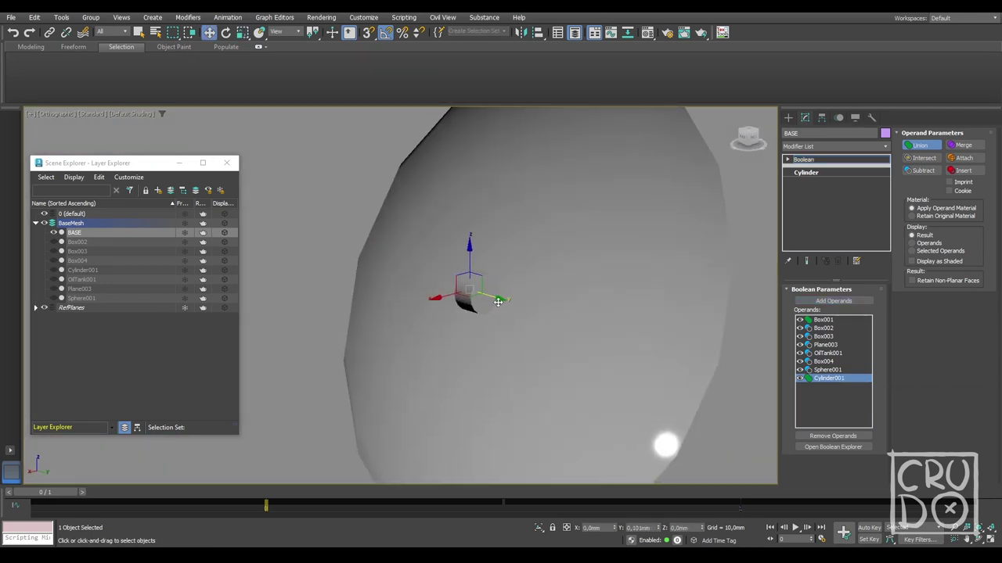
key("F4")
key("k")
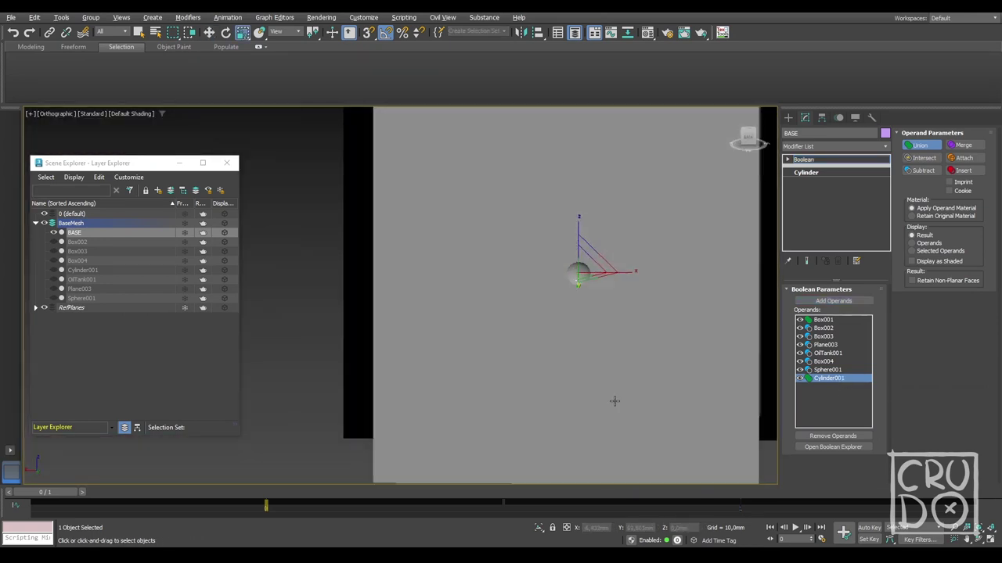
scroll(512, 374, "down", 3)
scroll(512, 373, "up", 3)
Step: Draw a second sphere, Sphere002, over the round mark and scale it
left_click(789, 118)
left_click(808, 201)
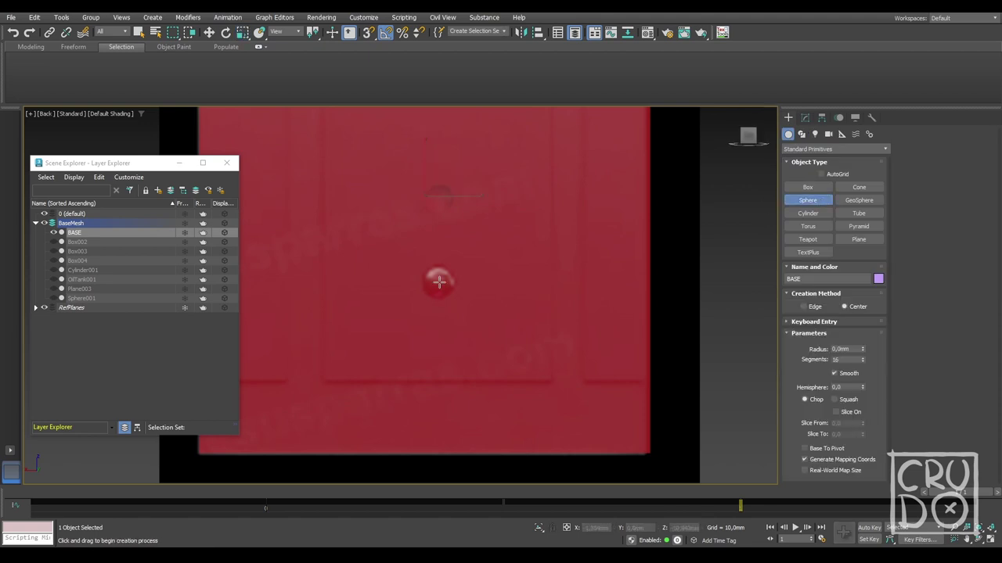
left_click_drag(446, 295, 486, 337)
scroll(490, 291, "up", 3)
key("F4")
key("r")
Step: Add a small cylinder and set it to Subtract from BASE
left_click(807, 213)
left_click(547, 360)
key("w")
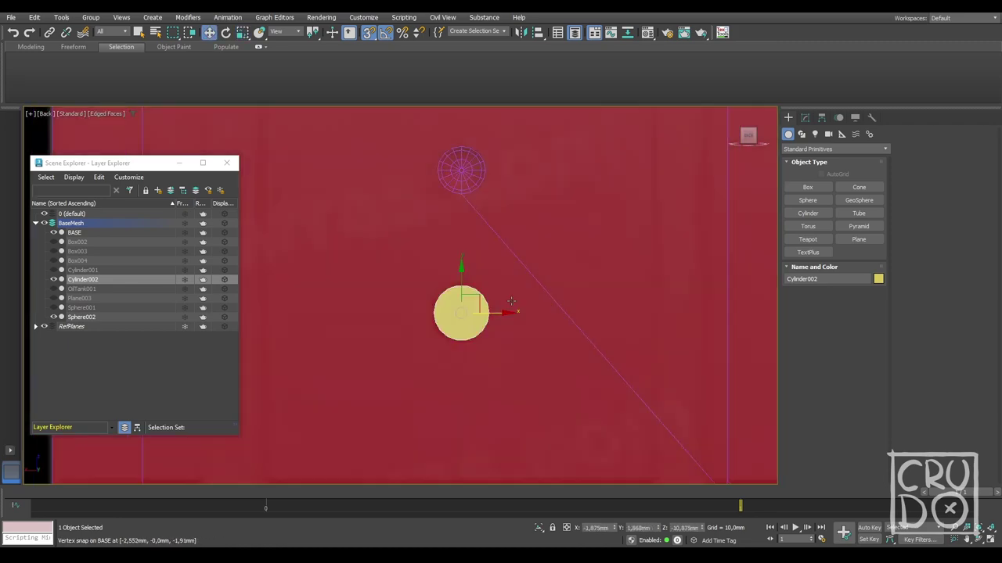
mouse_move(511, 301)
middle_mouse_down("alt")
mouse_move(504, 319)
mouse_move(463, 332)
mouse_move(561, 257)
middle_mouse_up("alt")
left_click(560, 257)
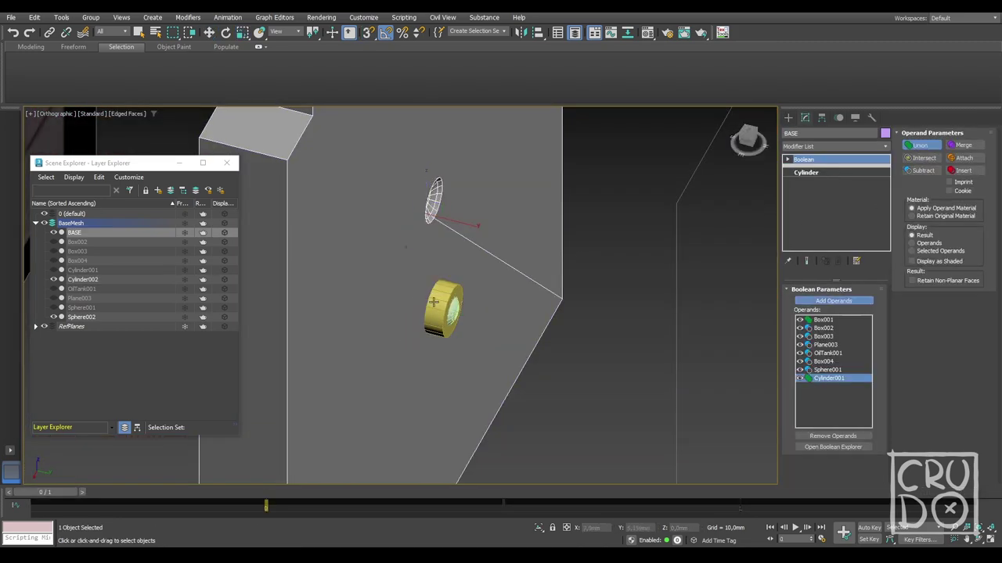
left_click(923, 170)
middle_click_drag(618, 321, 603, 348, "alt")
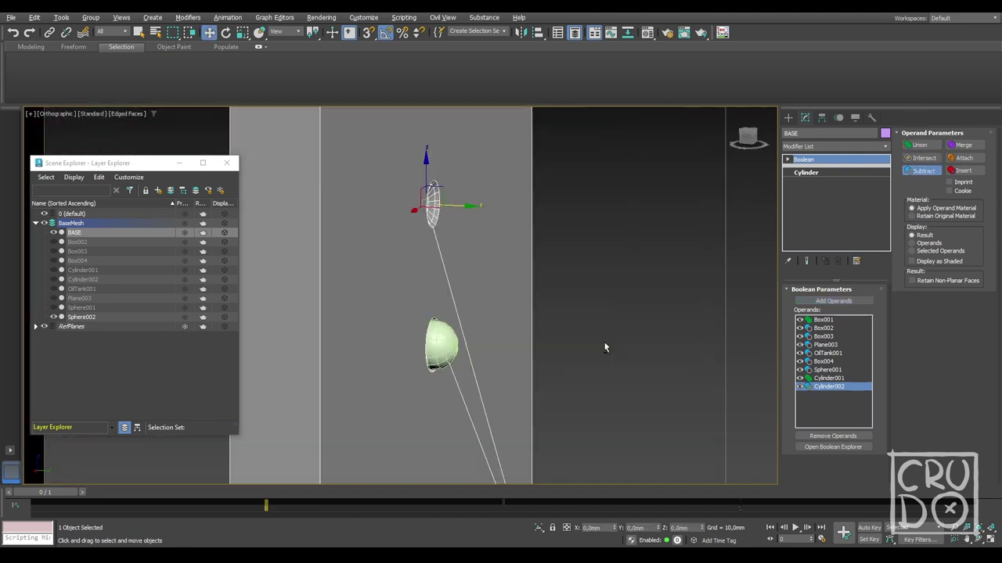
Step: Add an Edit Poly modifier to Sphere002 and delete its left half
left_click(454, 338)
middle_click_drag(453, 338, 465, 309, "alt")
key("F3")
left_click(833, 146)
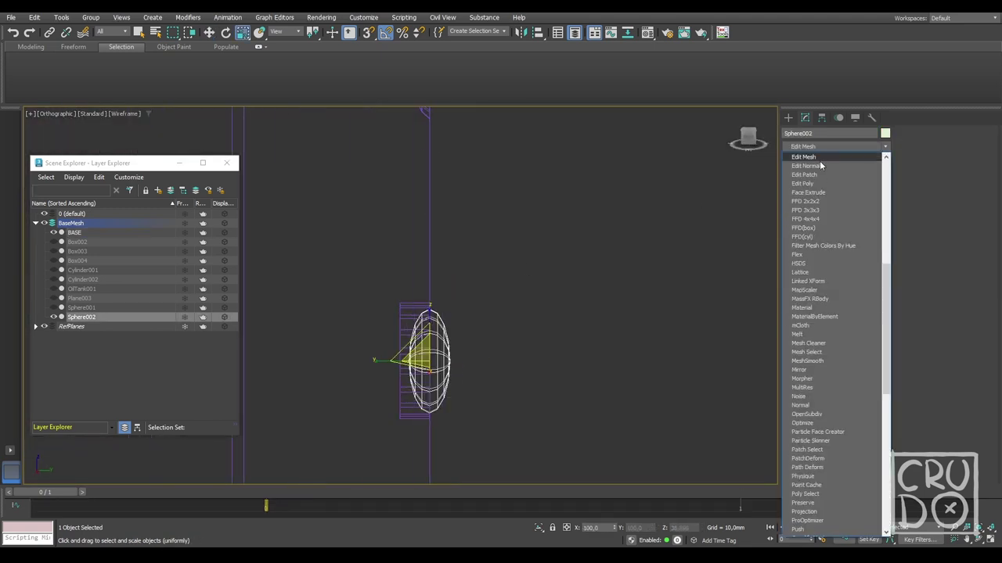
left_click(802, 183)
key("4")
left_click_drag(373, 444, 434, 236)
key("Delete")
Step: Select the half-dome's open border and orbit out to view the whole cartridge
key("3")
left_click(442, 361)
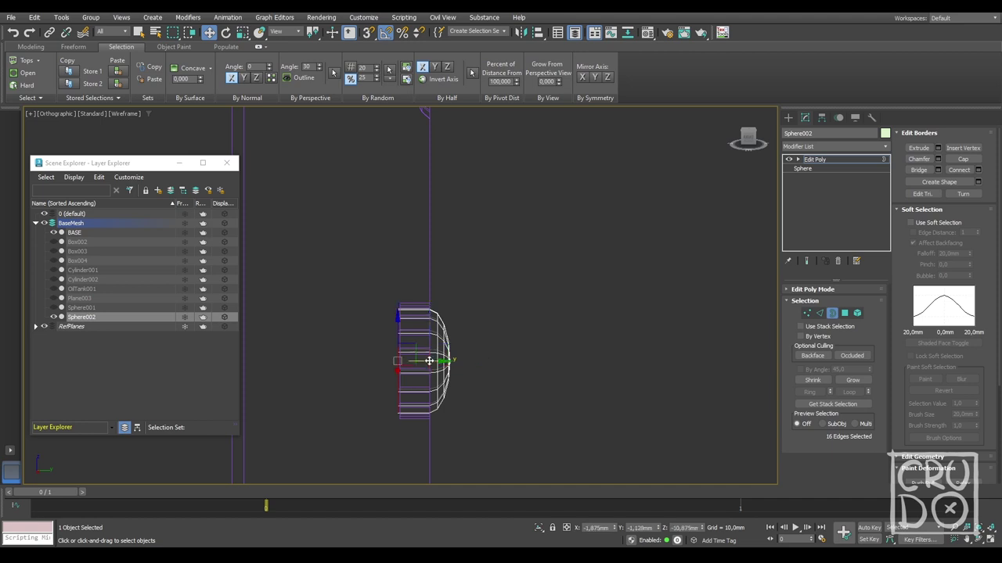
key("F3")
middle_click_drag(429, 361, 469, 345, "alt")
key("3")
scroll(470, 344, "down", 3)
mouse_move(546, 331)
middle_mouse_down("alt")
mouse_move(569, 376)
mouse_move(627, 328)
mouse_move(540, 335)
middle_mouse_up("alt")
Step: Switch to the Back view and choose the Box primitive
key("k")
scroll(468, 227, "up", 5)
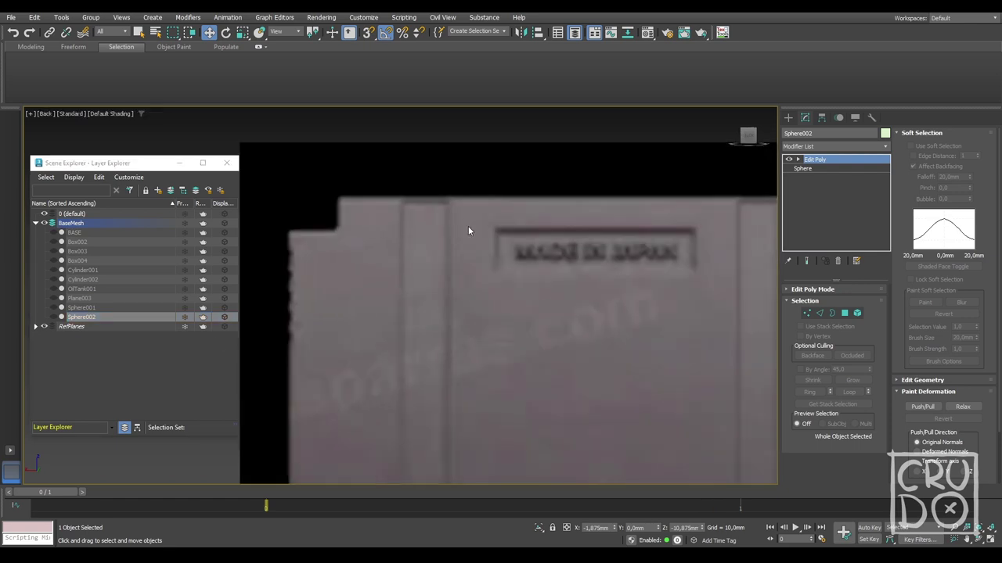
left_click(788, 117)
left_click(807, 187)
Step: Draw a tall box over the back reference, make it red, and convert it to Editable Poly
left_click_drag(402, 202, 448, 436)
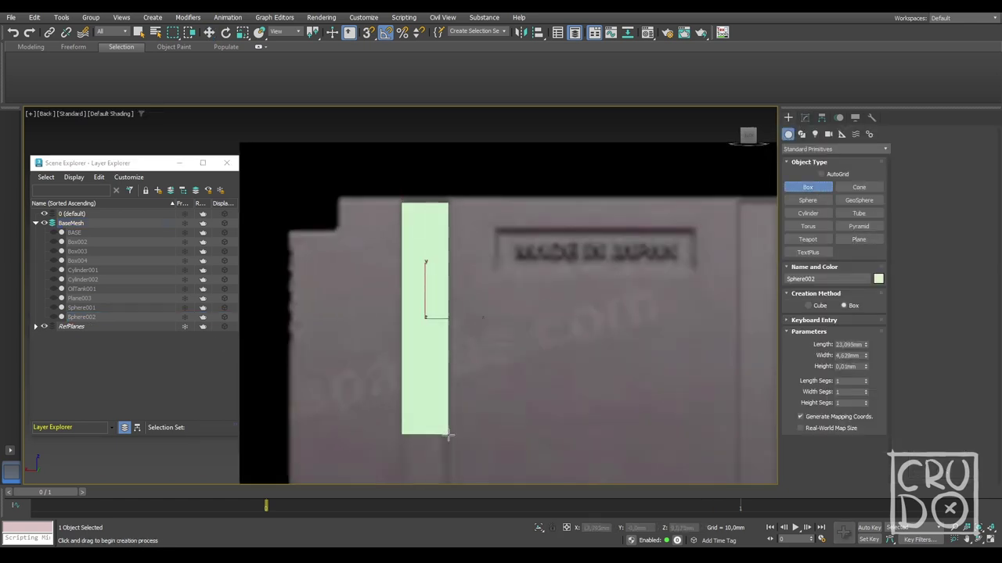
left_click(431, 401)
key("m")
left_click(749, 66)
left_click(804, 117)
right_click(806, 159)
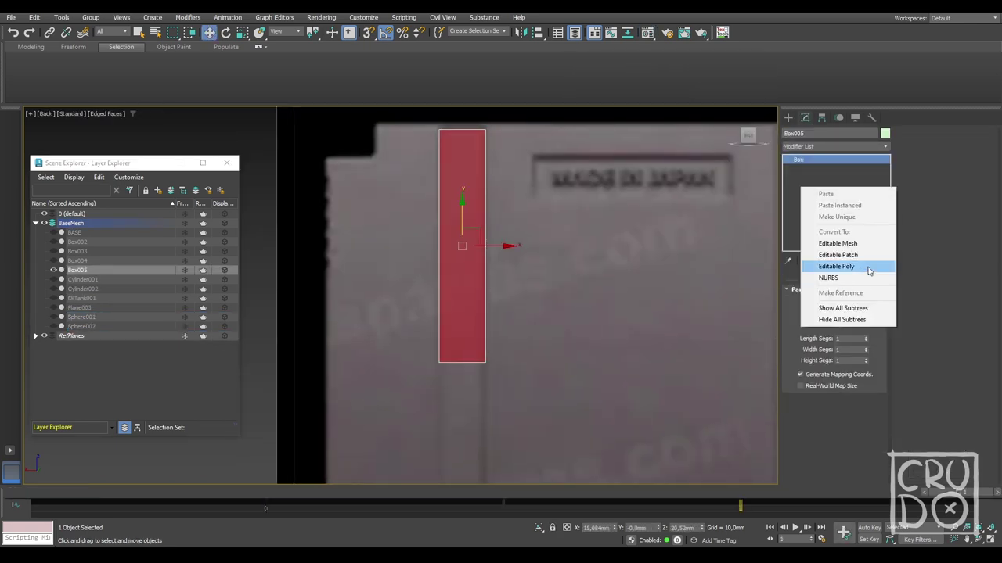
left_click(837, 263)
Step: Move the red strip to the door's right edge and clone it to the left side
key("1")
scroll(535, 428, "down", 5)
key("5")
left_click_drag(423, 313, 577, 313)
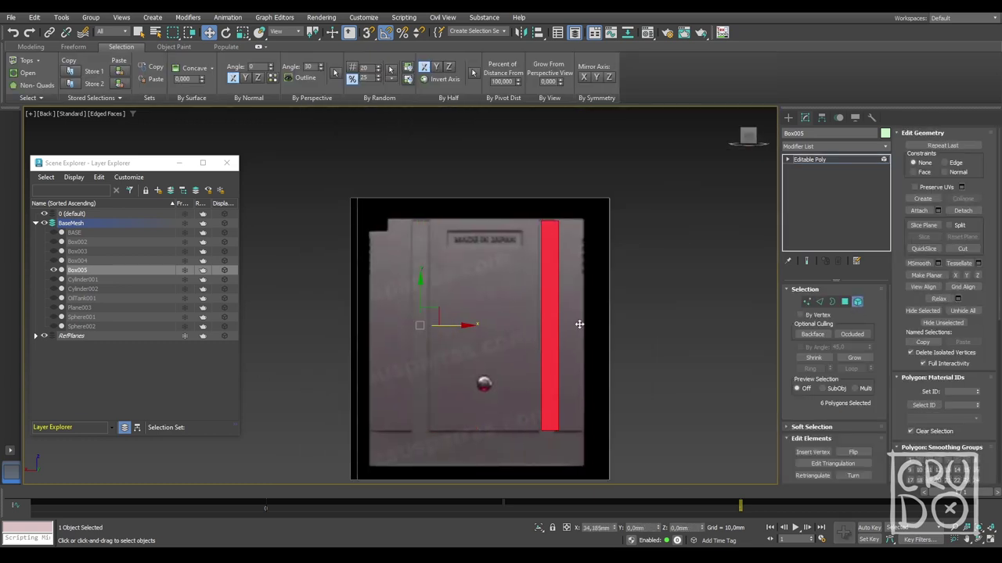
scroll(577, 313, "up", 1)
left_click_drag(638, 246, 516, 259, "shift")
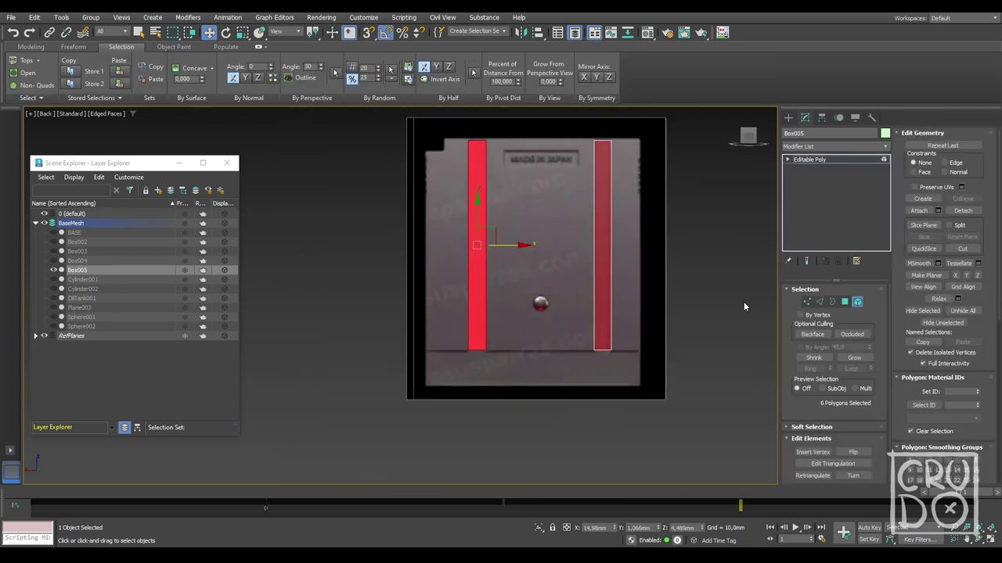
Step: Bridge the two strips' bottoms with a band and extrude it downward
key("4")
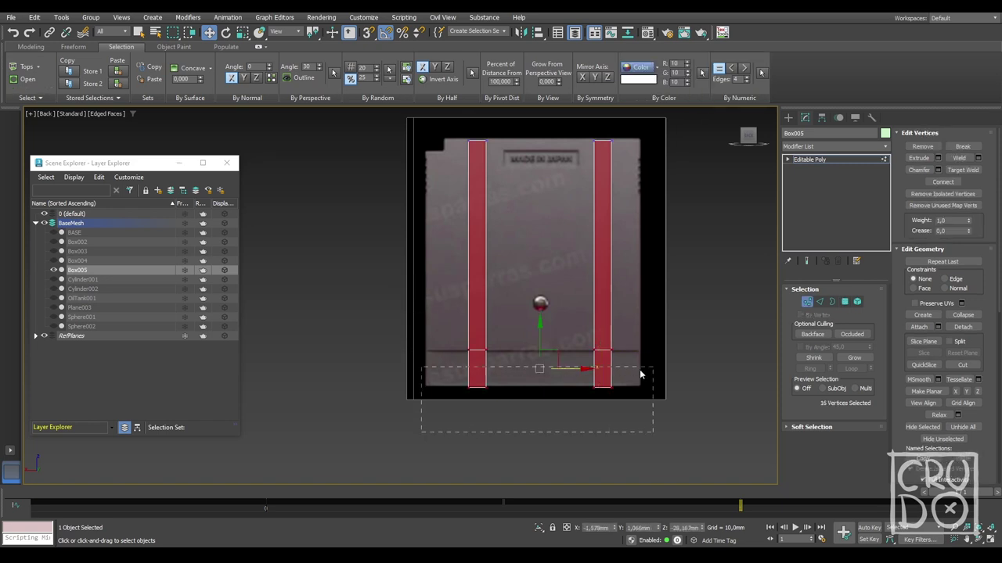
scroll(639, 370, "up", 4)
scroll(488, 436, "down", 2)
key("ctrl+z")
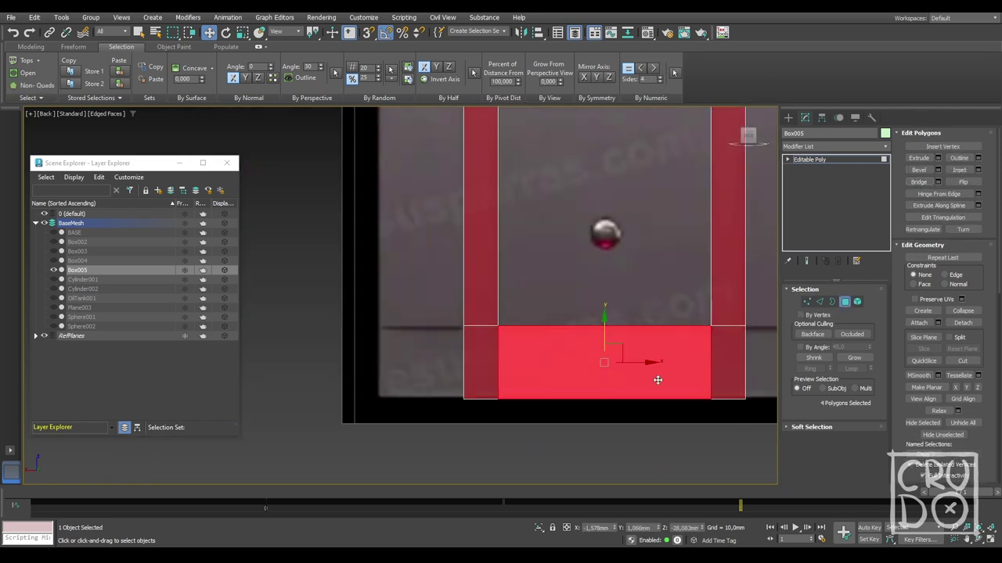
scroll(509, 432, "up", 2)
scroll(570, 284, "down", 2)
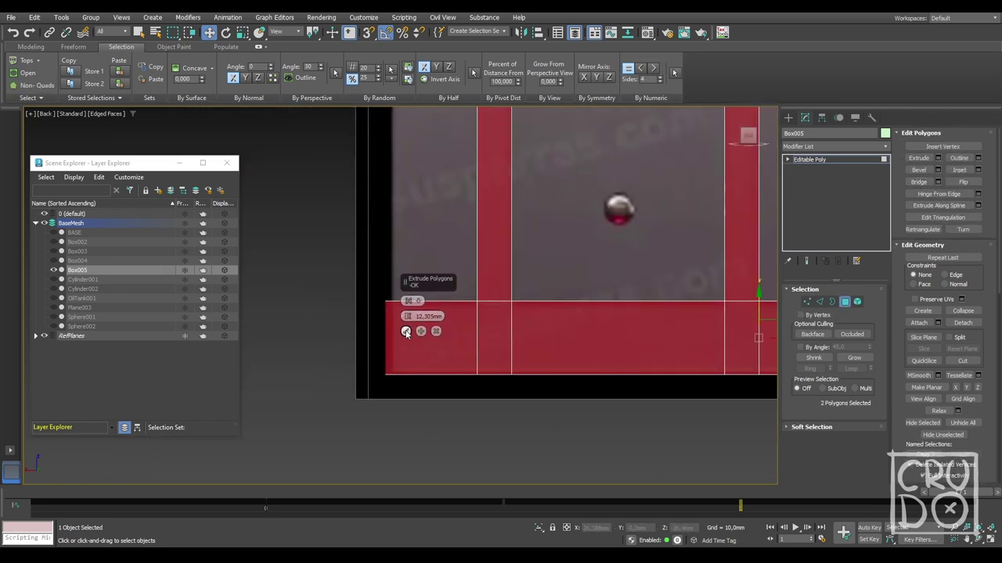
left_click(406, 332)
scroll(659, 452, "down", 3)
key("4")
Step: Snap the U-shaped cutter onto the cartridge's edge using vertex snapping
middle_click_drag(659, 357, 549, 376, "alt")
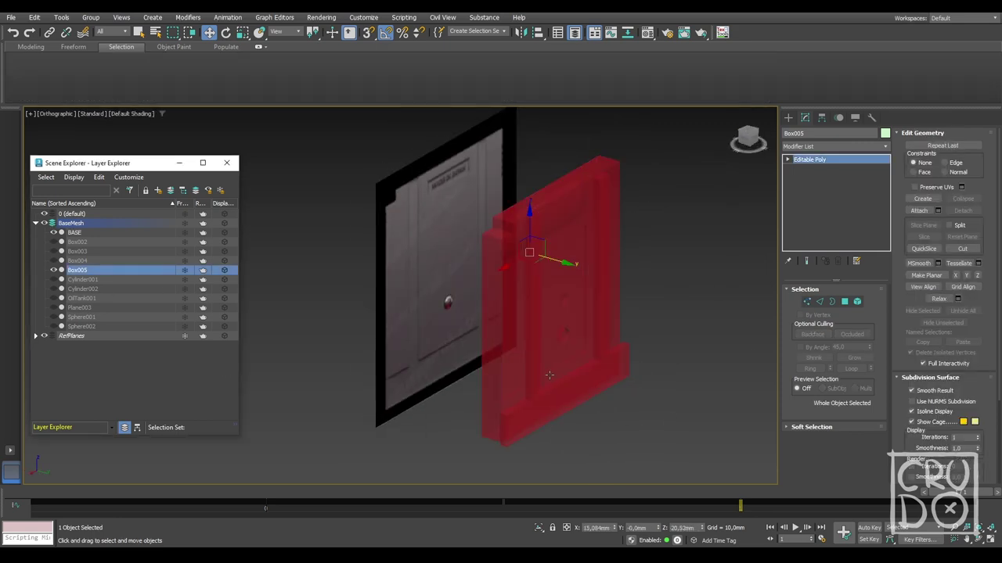
scroll(550, 376, "up", 5)
key("F4")
scroll(593, 357, "down", 1)
key("s")
key("ctrl+d")
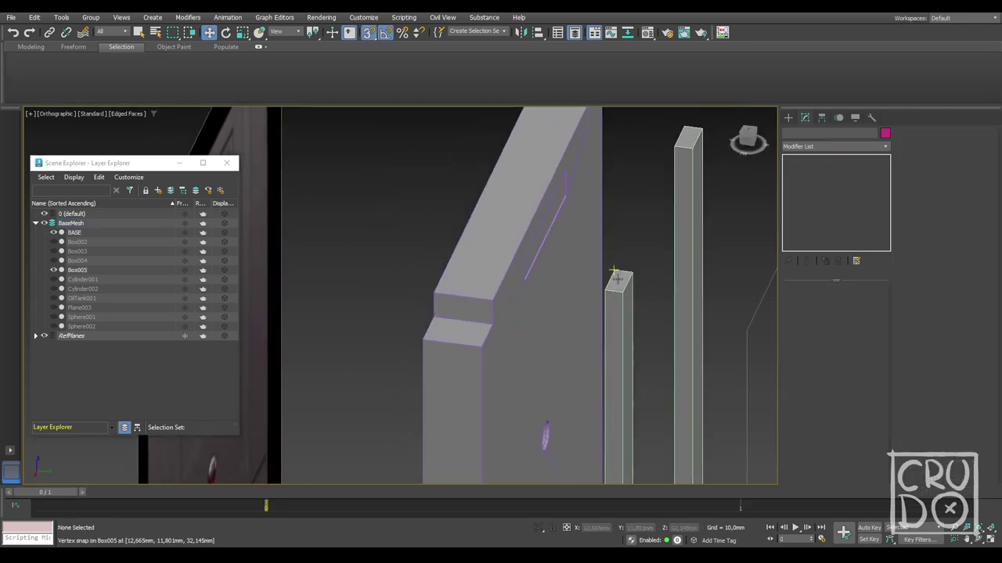
left_click_drag(615, 272, 565, 195)
Step: Add the red cutter to BASE's Boolean as a Subtract operand
middle_click_drag(693, 393, 645, 254)
left_click(646, 254)
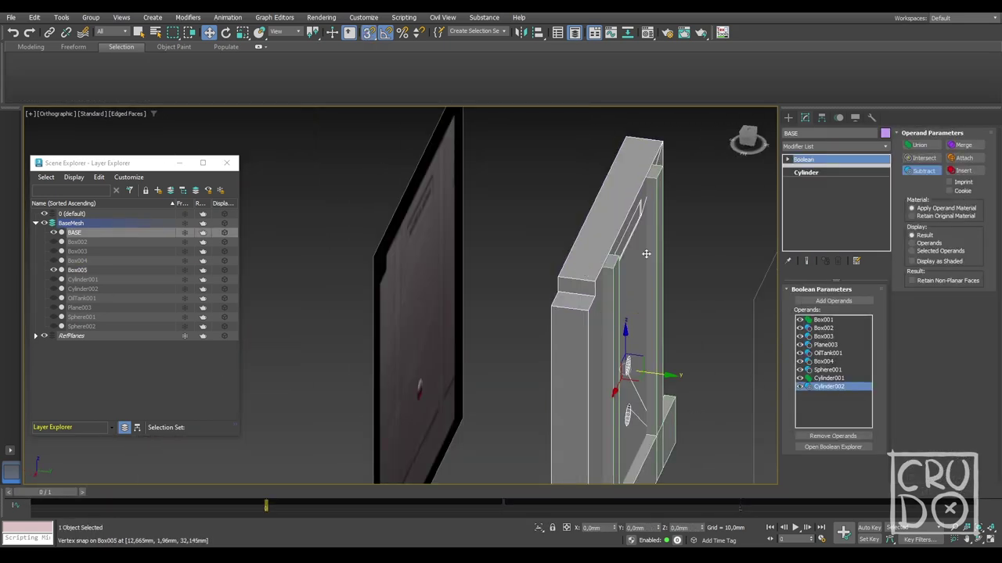
left_click(615, 295)
key("F4")
mouse_move(615, 295)
middle_mouse_down("alt")
mouse_move(370, 345)
mouse_move(669, 366)
mouse_move(729, 360)
mouse_move(708, 392)
middle_mouse_up("alt")
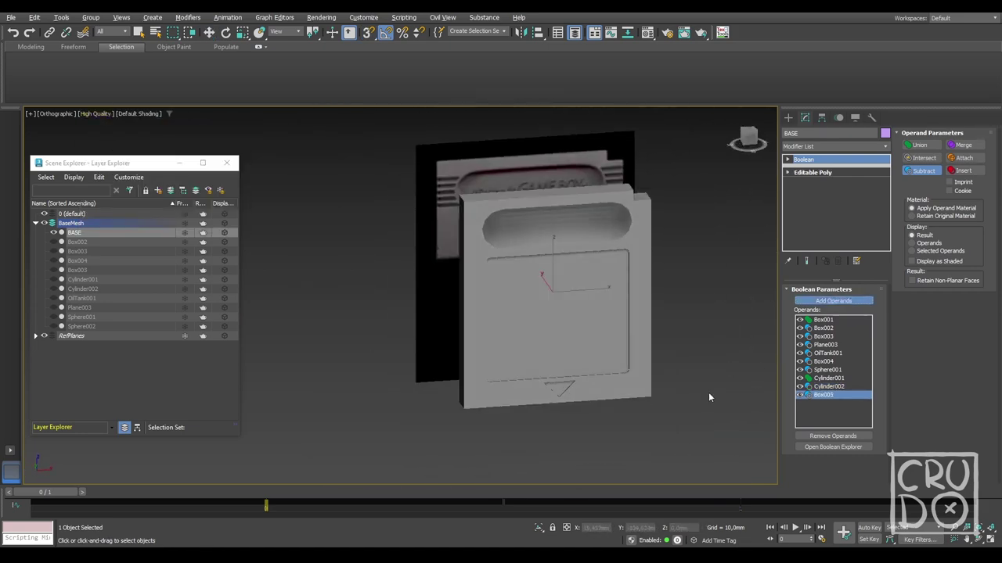
Step: Turn off Auto Key and rename the half-sphere screw to 'Tornillo'
key("m")
key("n")
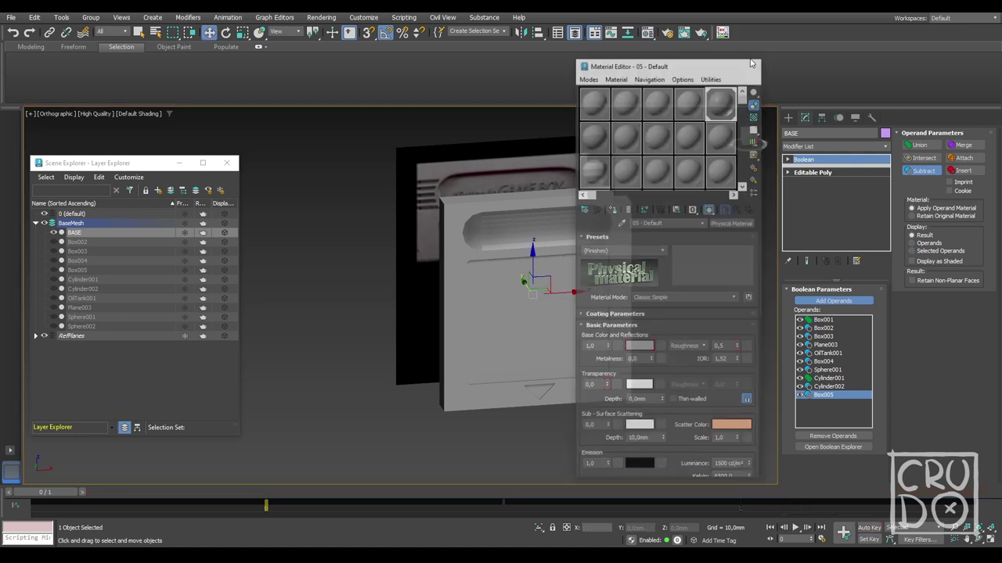
key("m")
mouse_move(594, 344)
middle_mouse_down("alt")
mouse_move(632, 340)
mouse_move(689, 355)
mouse_move(628, 357)
mouse_move(579, 336)
middle_mouse_up("alt")
left_click(94, 327)
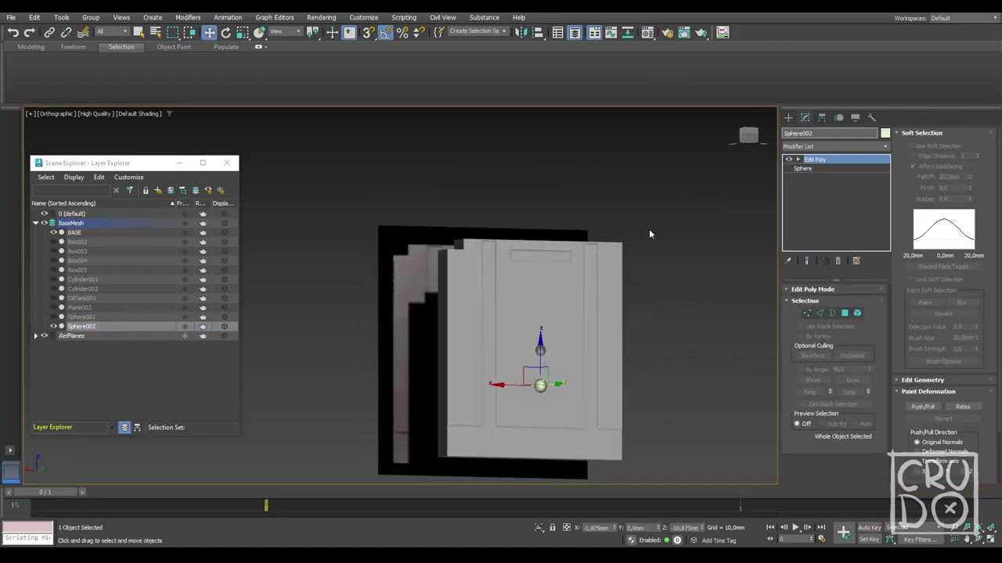
type("Tornillo")
key("Return")
Step: Set Tornillo's object colour to white
left_click(885, 133)
left_click(593, 295)
left_click(568, 335)
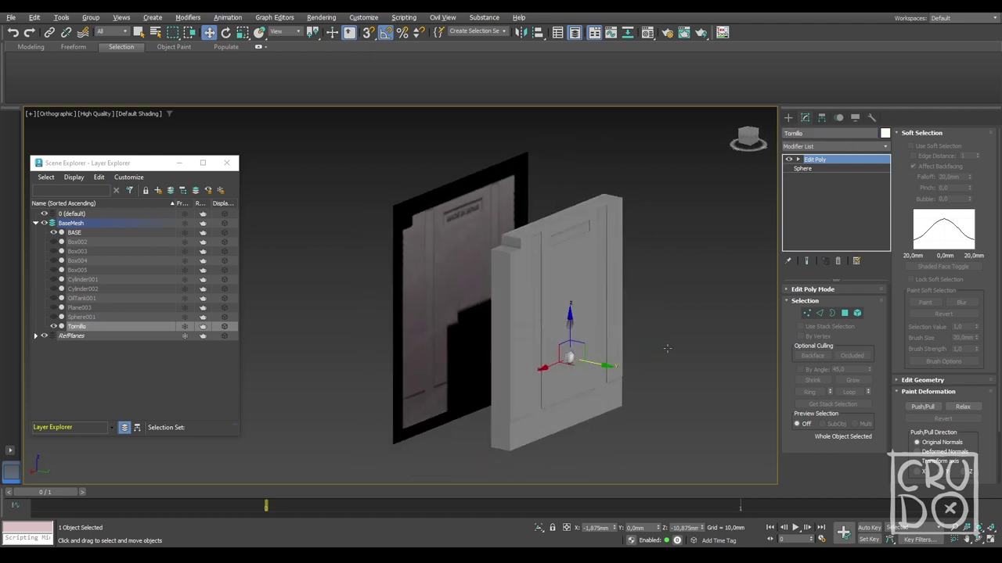
mouse_move(595, 337)
middle_mouse_down("alt")
mouse_move(726, 336)
mouse_move(680, 353)
middle_mouse_up("alt")
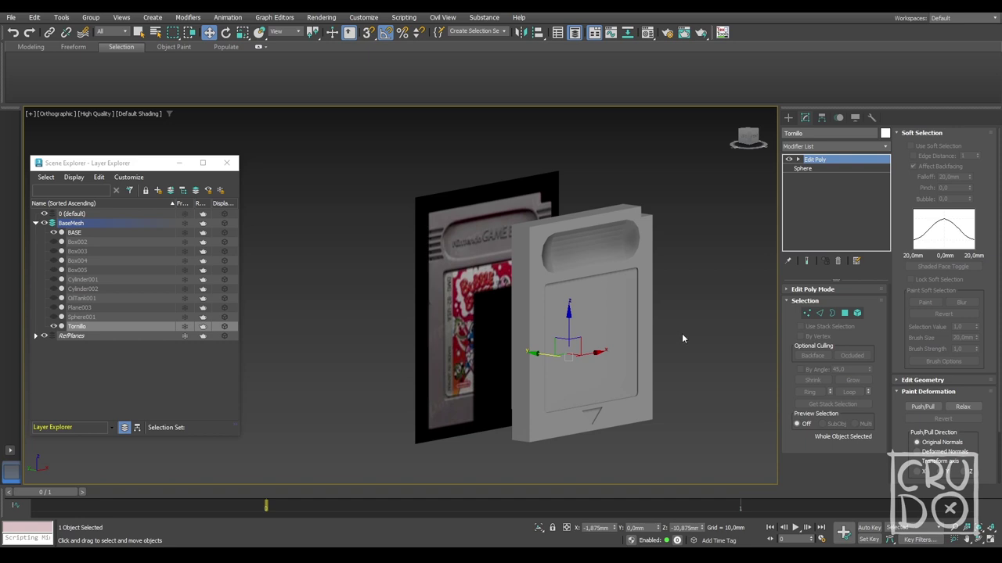
mouse_move(682, 338)
middle_mouse_down("alt")
mouse_move(665, 371)
mouse_move(632, 349)
middle_mouse_up("alt")
Step: Draw a thin box strip, convert it to Editable Poly and adjust its pivot
key("f")
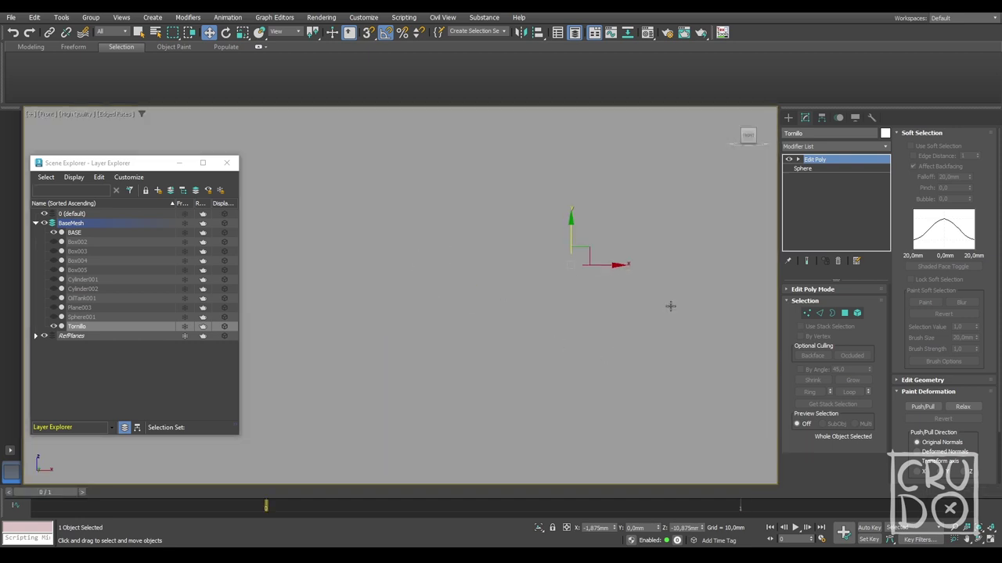
scroll(630, 286, "up", 5)
scroll(509, 267, "up", 5)
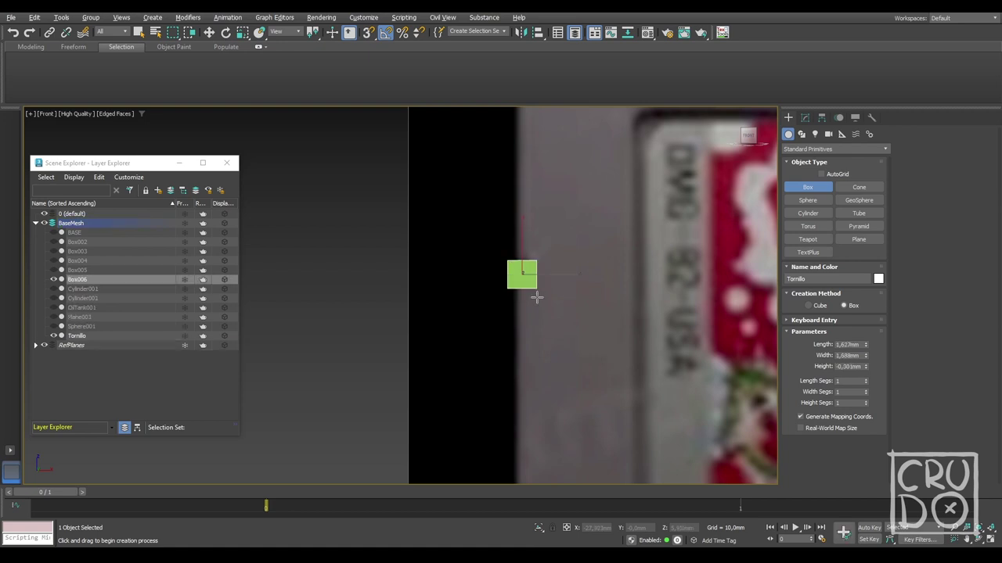
left_click(805, 117)
right_click(820, 190)
left_click(853, 309)
key("1")
left_click_drag(480, 329, 562, 242)
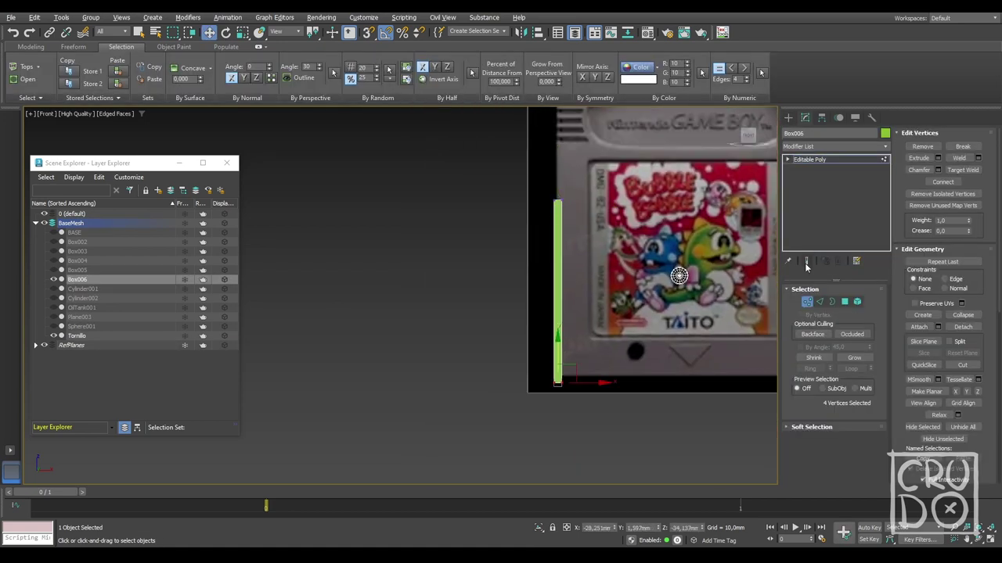
middle_click_drag(595, 328, 691, 390, "alt")
left_click(821, 118)
left_click(834, 191)
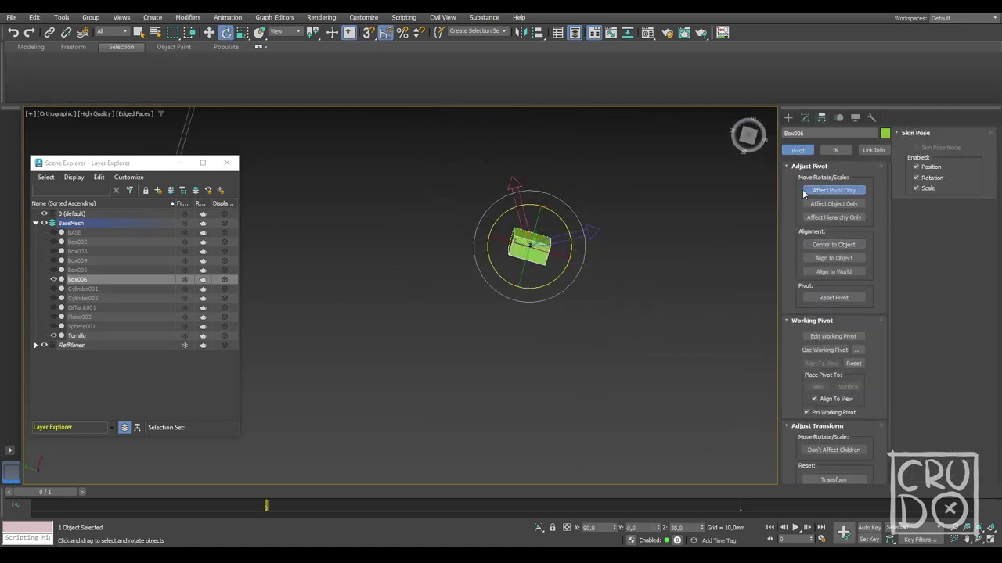
Step: Show BASE again and Shift-copy the strip to the cartridge's opposite side
left_click(54, 233)
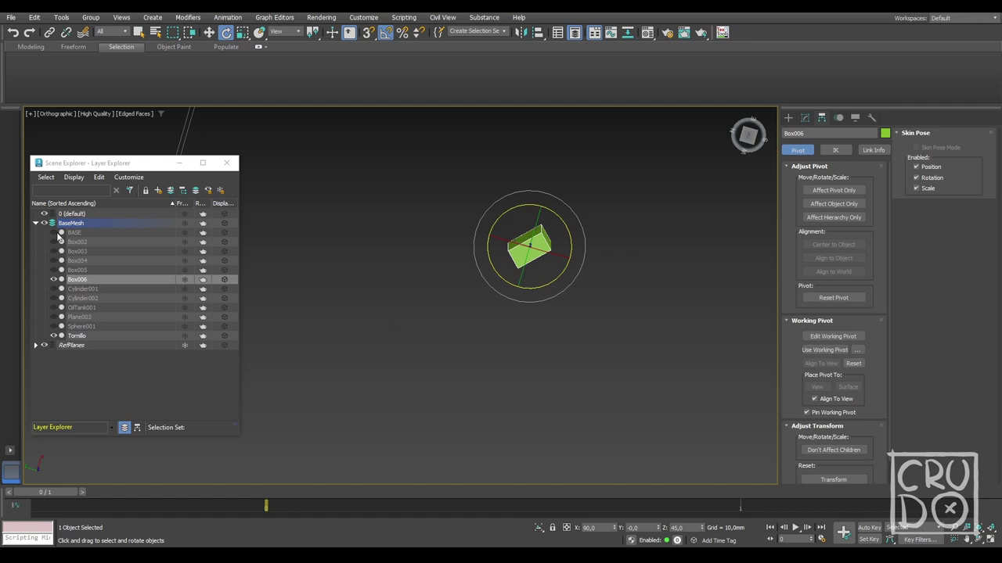
scroll(548, 258, "up", 5)
key("w")
scroll(636, 378, "up", 3)
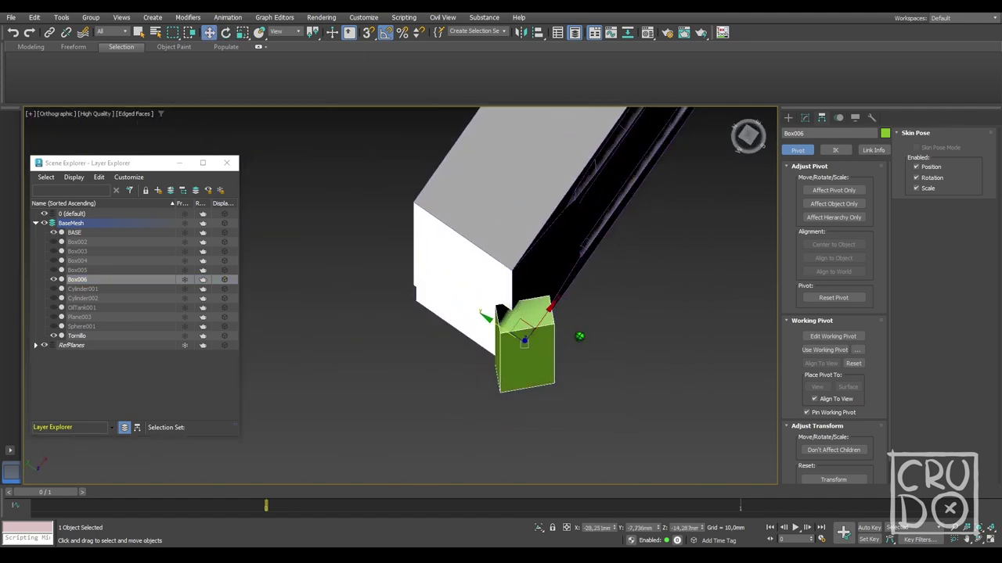
mouse_move(637, 378)
middle_mouse_down("alt")
mouse_move(610, 313)
mouse_move(509, 394)
middle_mouse_up("alt")
scroll(604, 337, "down", 5)
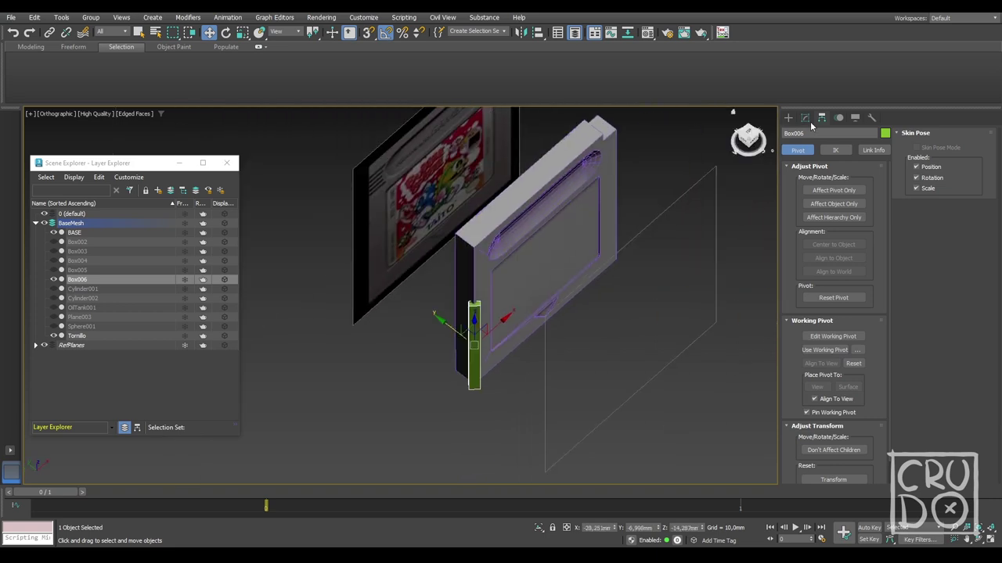
middle_click_drag(604, 338, 593, 314, "alt")
mouse_move(493, 345)
left_mouse_down("shift")
mouse_move(684, 338)
mouse_move(704, 258)
left_mouse_up("shift")
left_click(502, 324)
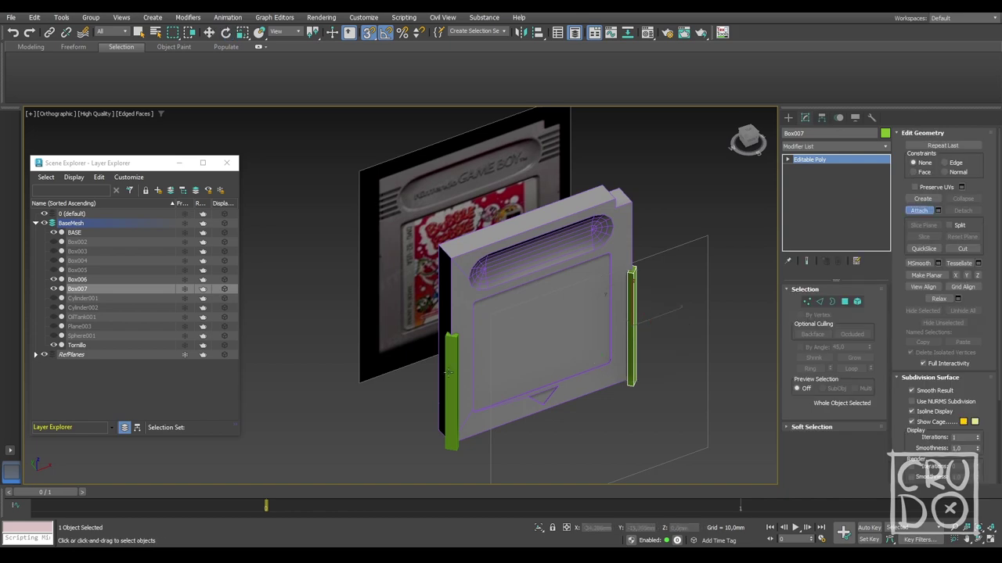
Step: Add the merged side strips to BASE's Boolean as subtract operands
left_click(631, 336)
mouse_move(630, 337)
middle_mouse_down("alt")
mouse_move(626, 344)
mouse_move(628, 325)
mouse_move(593, 339)
mouse_move(600, 378)
middle_mouse_up("alt")
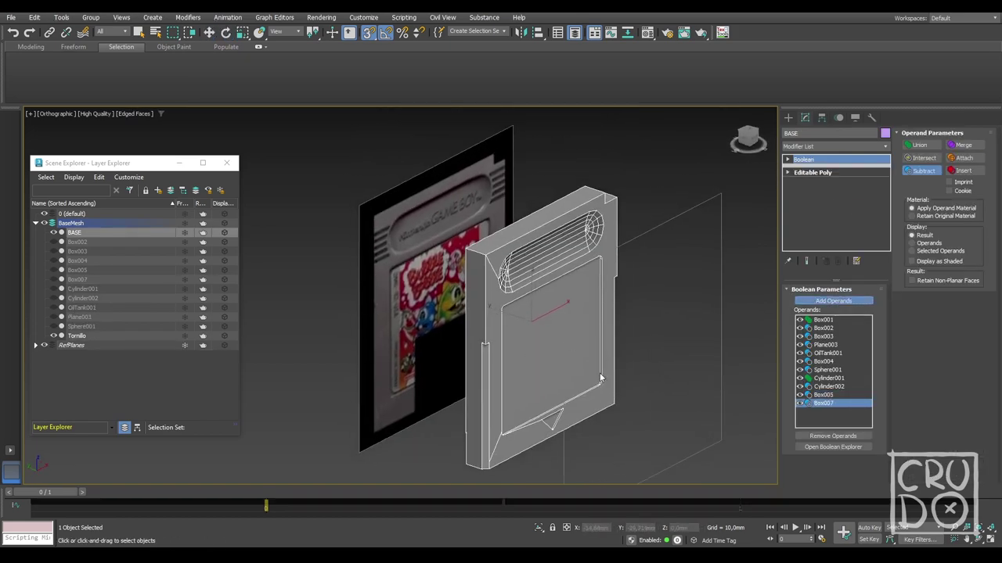
key("f")
key("F3")
scroll(554, 303, "up", 5)
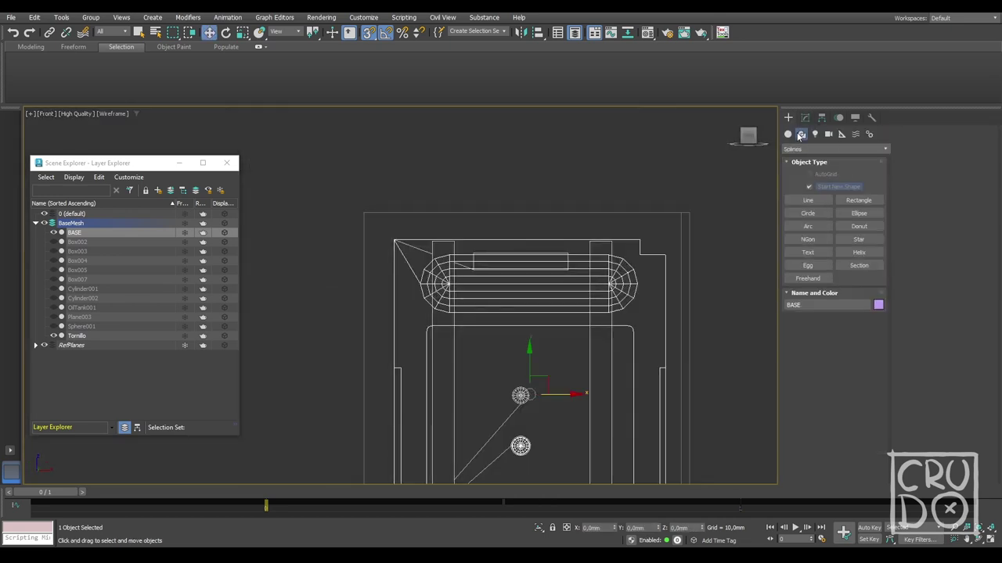
Step: Draw Line001 along the cartridge side outline and adjust its vertices
left_click(394, 236)
left_click(640, 240)
middle_click_drag(642, 240, 631, 162)
left_click(628, 175)
left_click(653, 176)
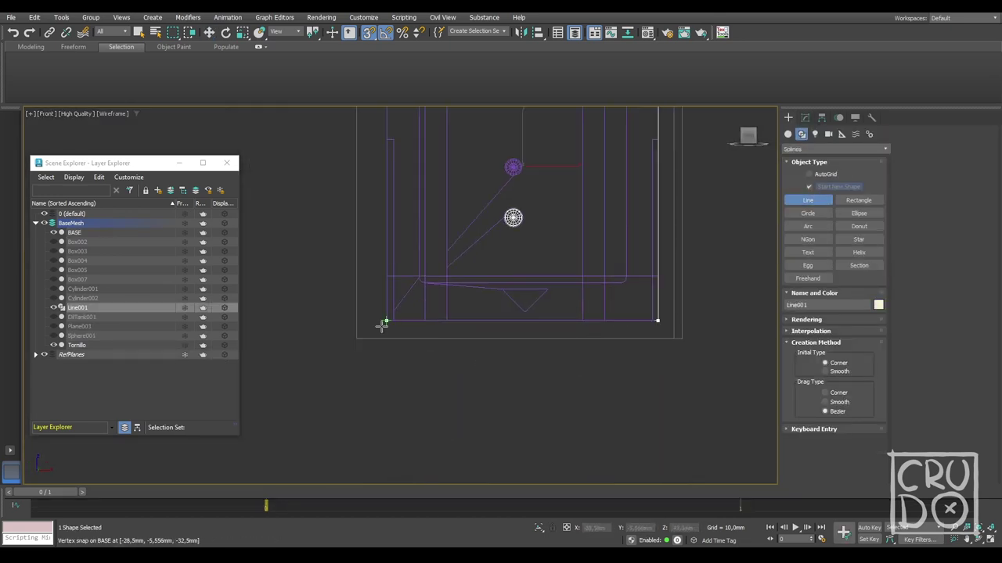
middle_click_drag(380, 324, 439, 229)
right_click(439, 229)
scroll(555, 351, "down", 3)
middle_click_drag(555, 351, 603, 279, "alt")
key("t")
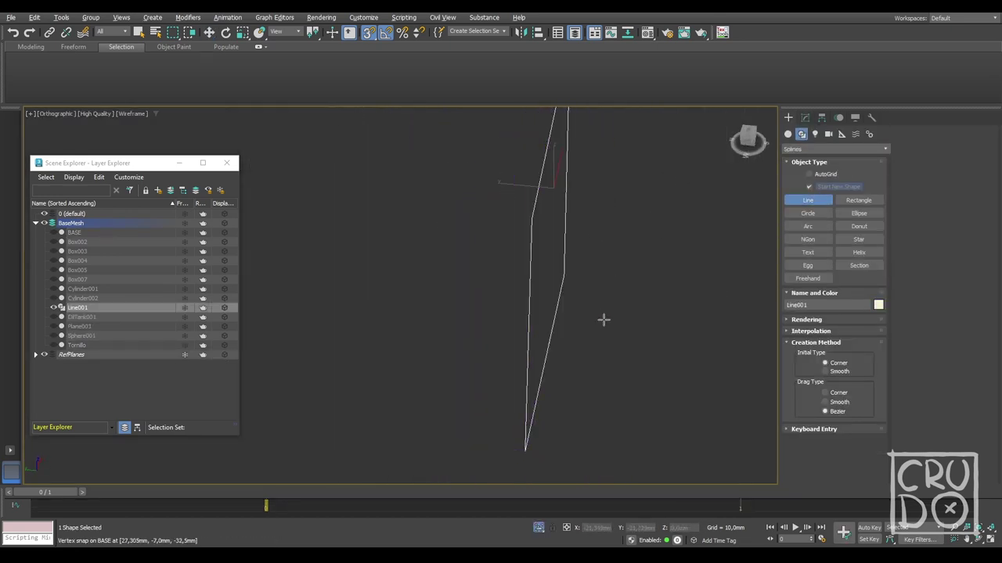
key("w")
key("1")
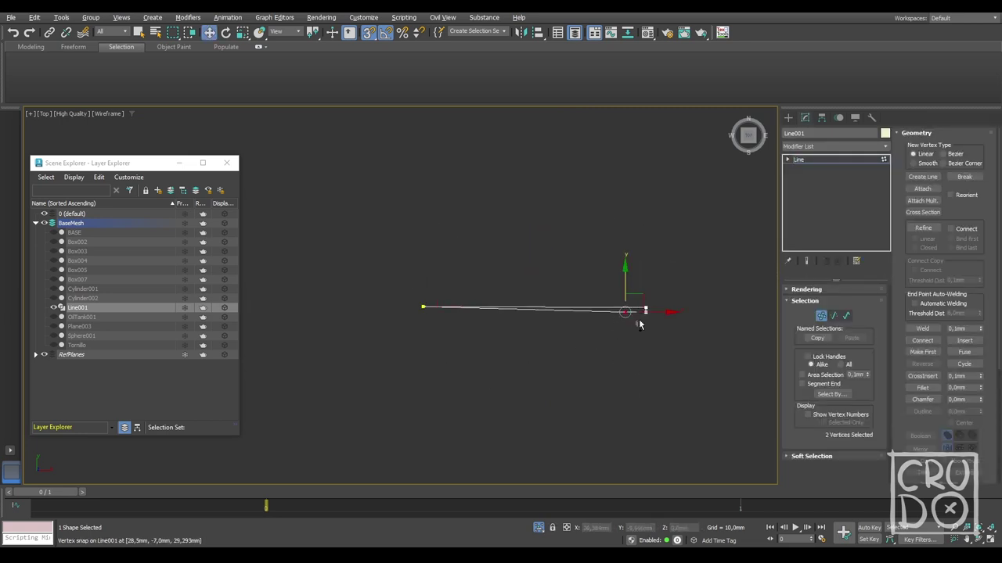
middle_click_drag(648, 308, 680, 306, "alt")
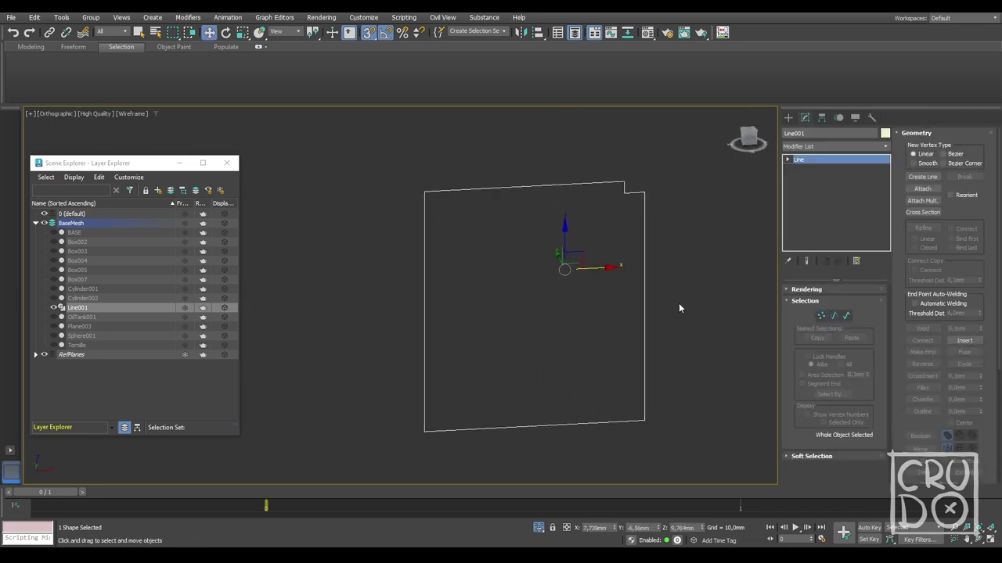
Step: Make Line001 render in the viewport as a thin rectangular strip and unhide the body
left_click(788, 118)
left_click(805, 118)
left_click(800, 308)
key("f")
key("alt+q")
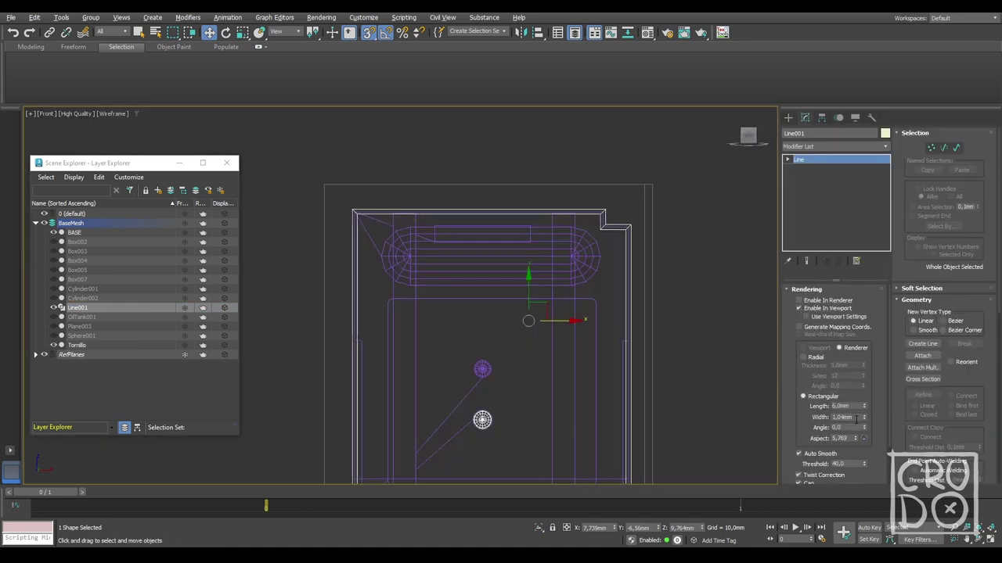
middle_click_drag(626, 375, 666, 380, "alt")
left_click_drag(864, 406, 864, 403)
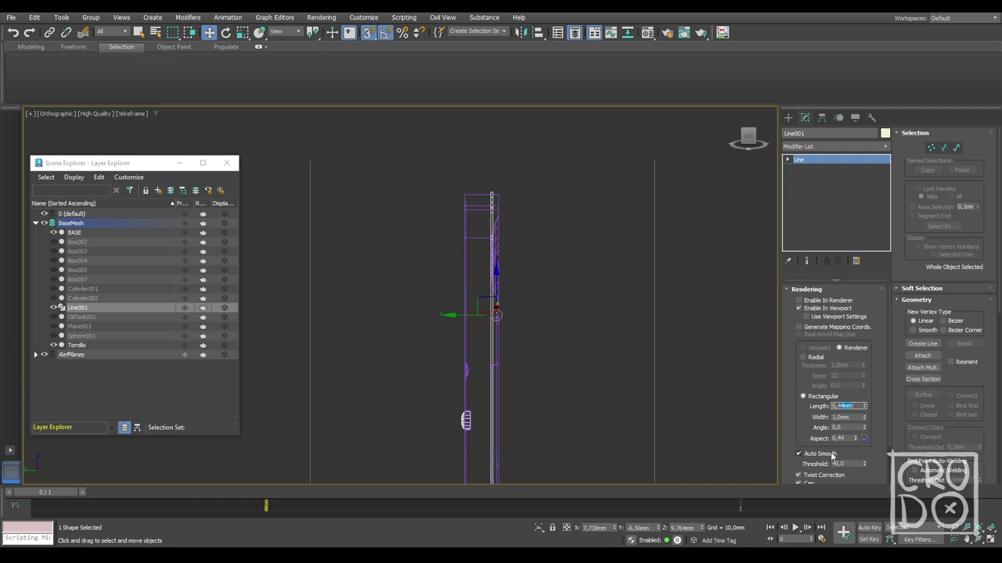
type("0.5")
key("Return")
key("F3")
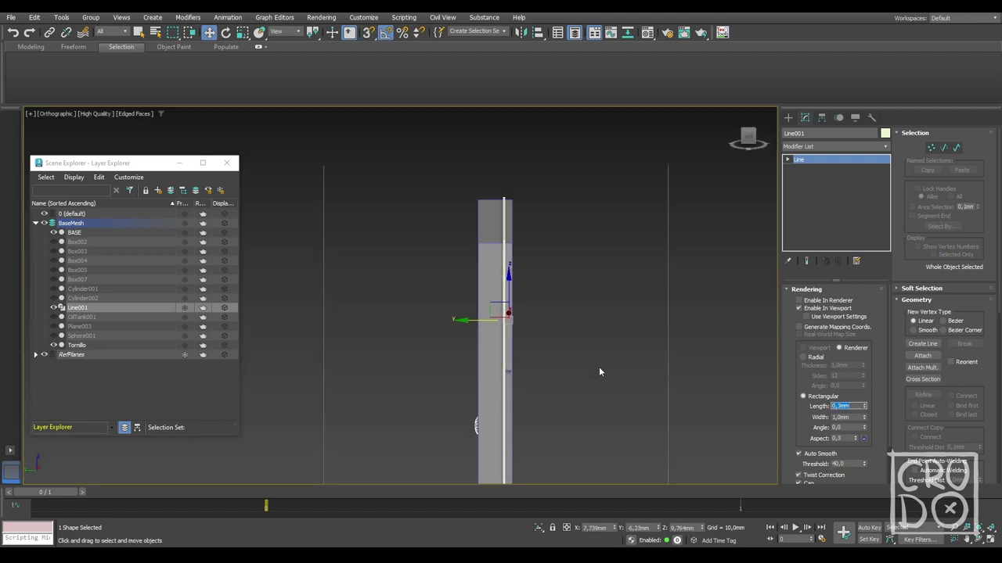
Step: Select BASE and add Line001 as a subtract operand of its Boolean modifier
mouse_move(594, 368)
middle_mouse_down("alt")
mouse_move(572, 379)
mouse_move(623, 351)
mouse_move(616, 253)
middle_mouse_up("alt")
scroll(624, 351, "up", 5)
left_click(615, 253)
left_click(812, 172)
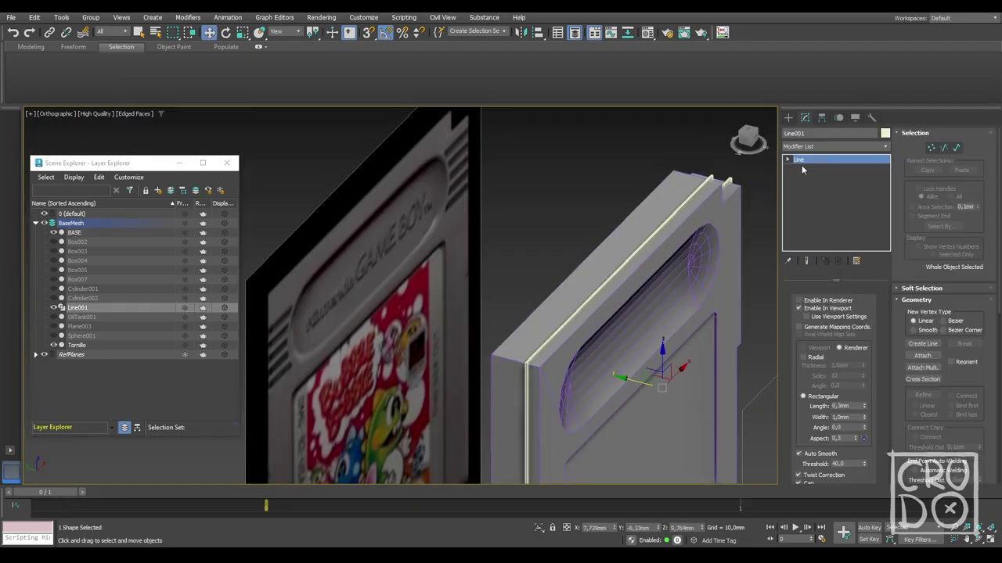
left_click(836, 146)
key("Escape")
left_click(806, 159)
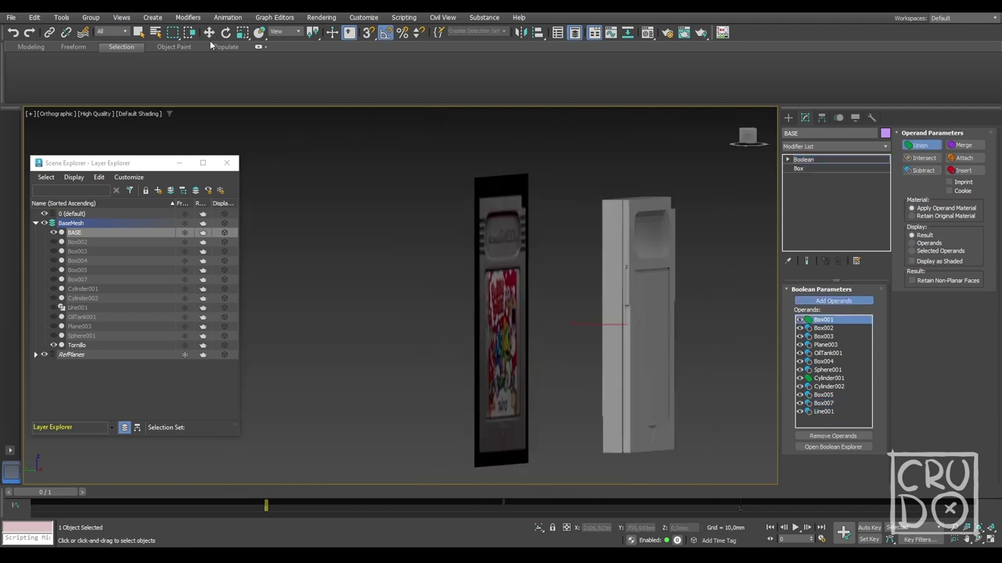
mouse_move(661, 373)
middle_mouse_down("alt")
mouse_move(634, 387)
mouse_move(683, 351)
mouse_move(663, 315)
middle_mouse_up("alt")
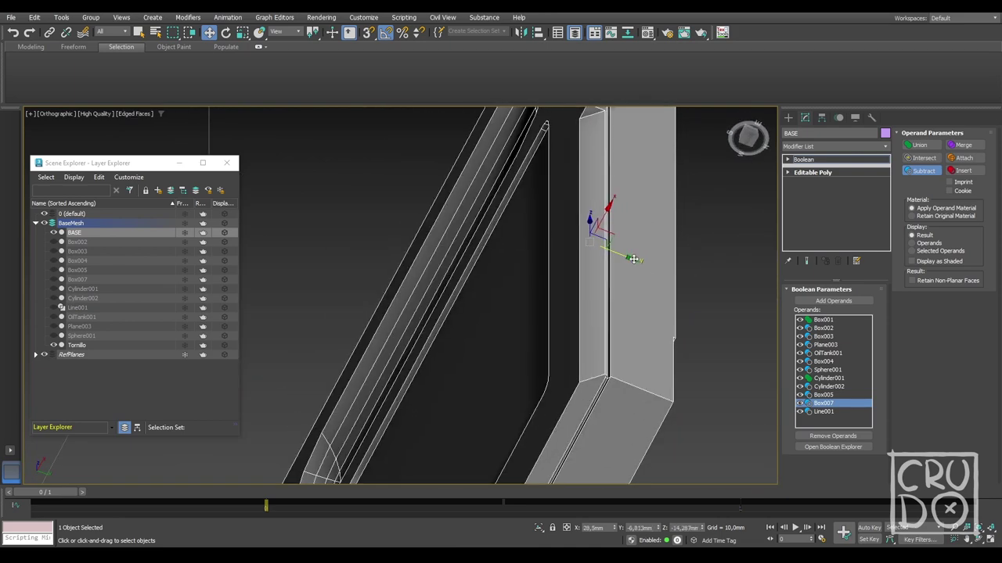
key("F4")
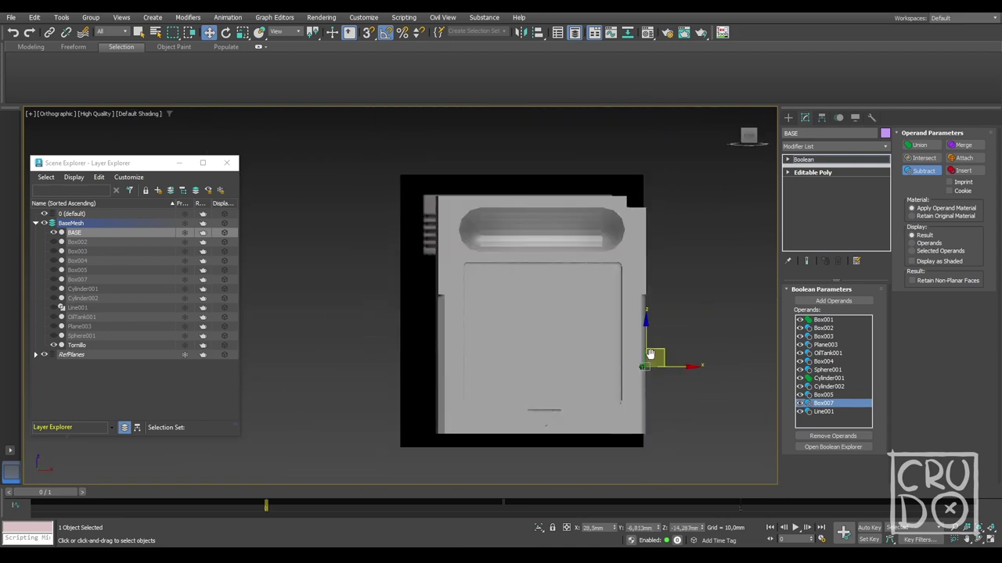
key("f")
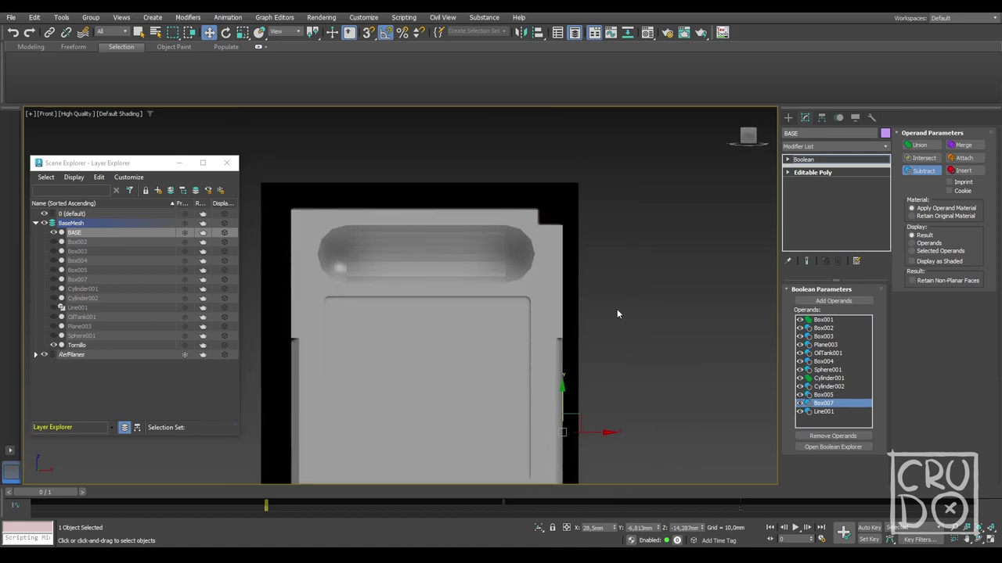
Step: Create a thin box at the upper side edge and clone it into five stacked slats
left_click(786, 117)
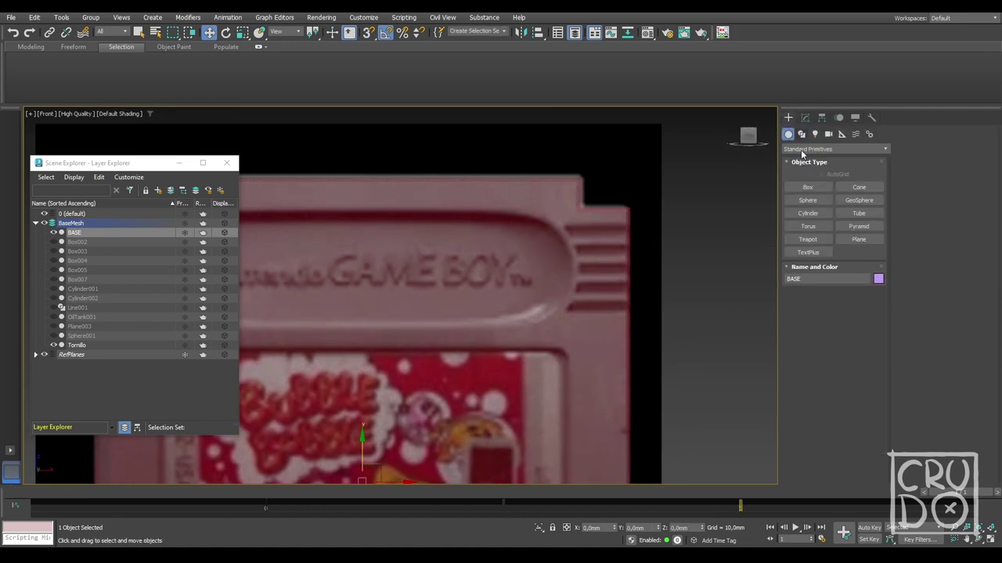
left_click(807, 187)
mouse_move(564, 226)
left_mouse_down()
mouse_move(659, 235)
mouse_move(610, 249)
mouse_move(598, 216)
left_mouse_up()
type("w4")
key("Return")
scroll(606, 272, "up", 2)
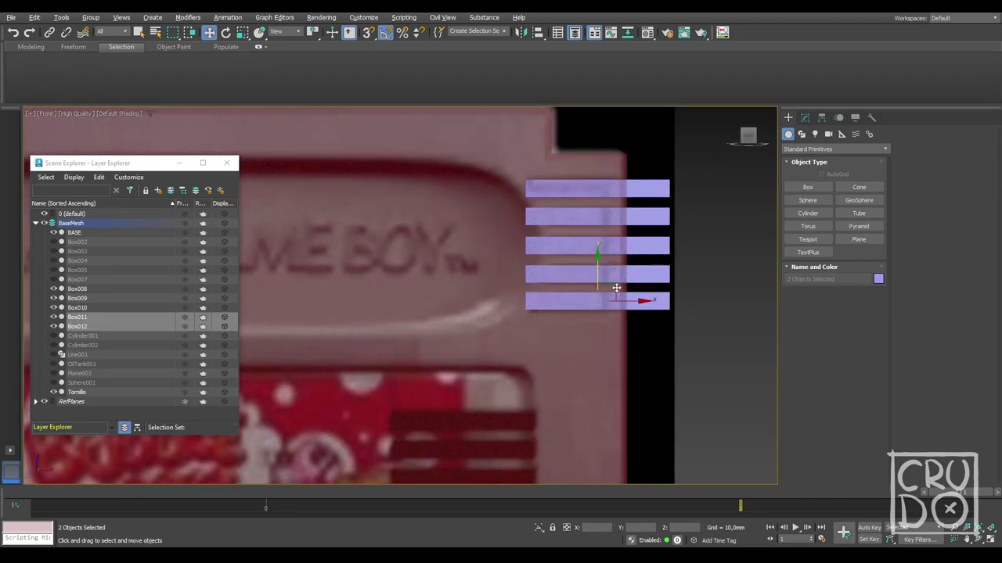
left_click_drag(681, 176, 548, 313)
scroll(616, 288, "down", 4)
Step: Combine the slats into one Edit Poly object and move their right-end vertices inward
mouse_move(615, 313)
middle_mouse_down("alt")
mouse_move(597, 376)
mouse_move(596, 361)
mouse_move(603, 365)
middle_mouse_up("alt")
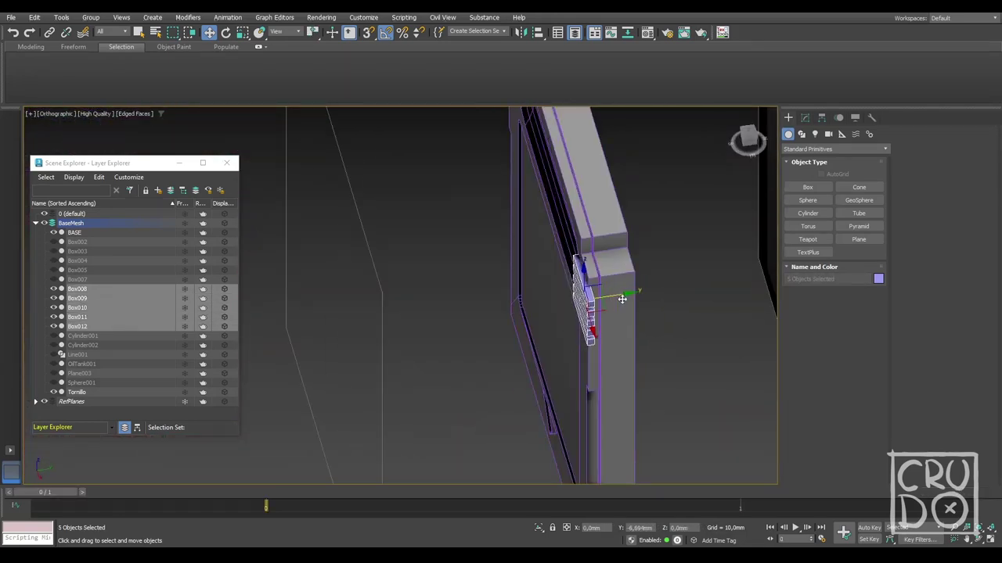
scroll(616, 304, "up", 2)
middle_click_drag(616, 303, 703, 245, "alt")
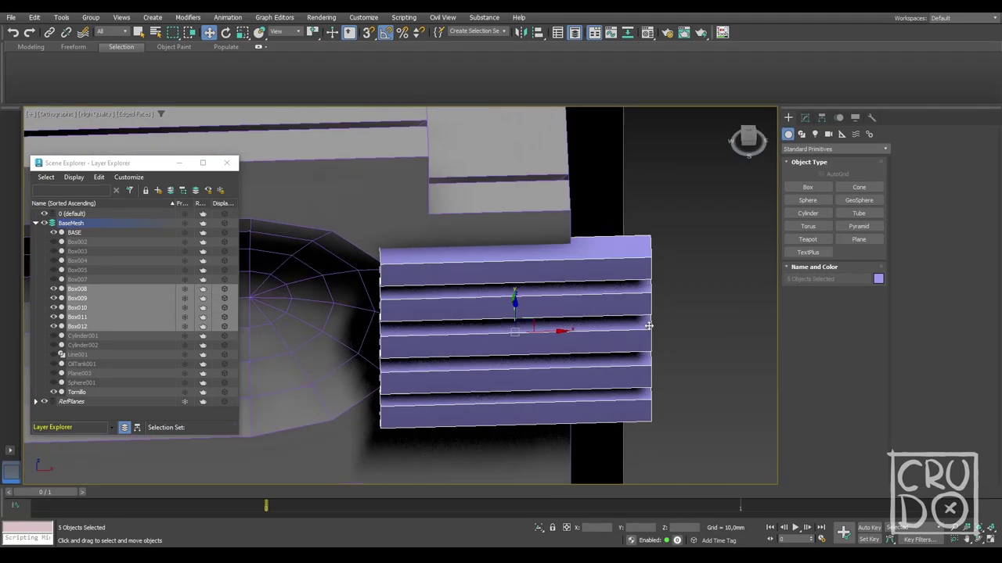
left_click(633, 254)
left_click(833, 147)
left_click(828, 183)
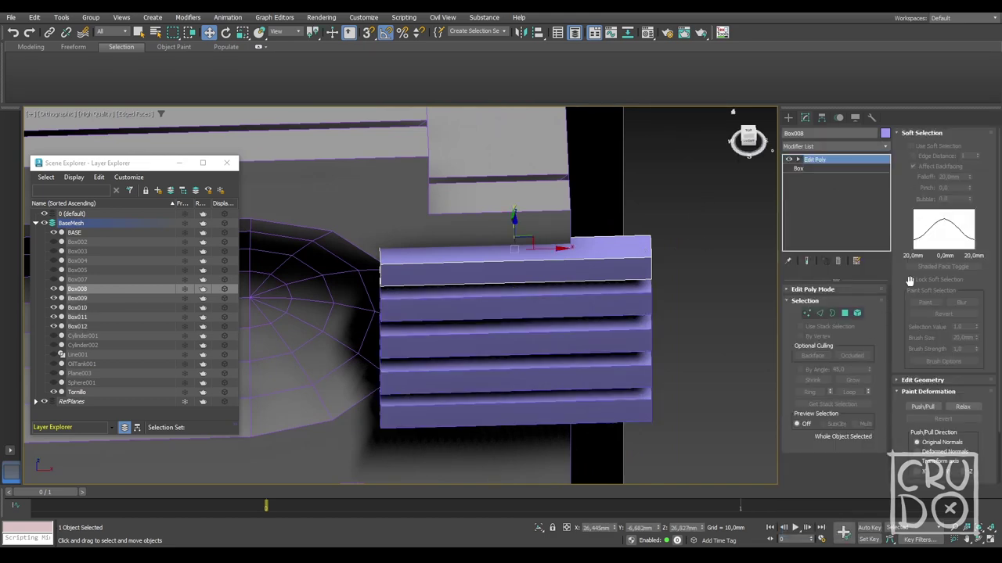
left_click(806, 313)
left_click_drag(693, 227, 630, 430)
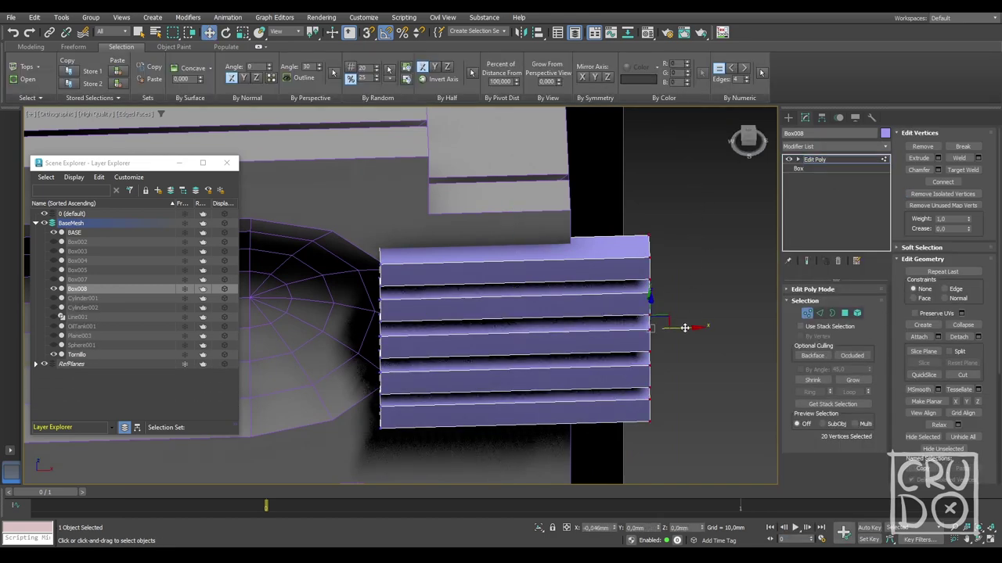
left_click_drag(666, 329, 577, 330)
mouse_move(624, 356)
middle_mouse_down("alt")
mouse_move(557, 376)
mouse_move(538, 301)
mouse_move(577, 351)
mouse_move(630, 376)
middle_mouse_up("alt")
Step: Select Box008's five slat end faces and turn on vertex snapping
key("4")
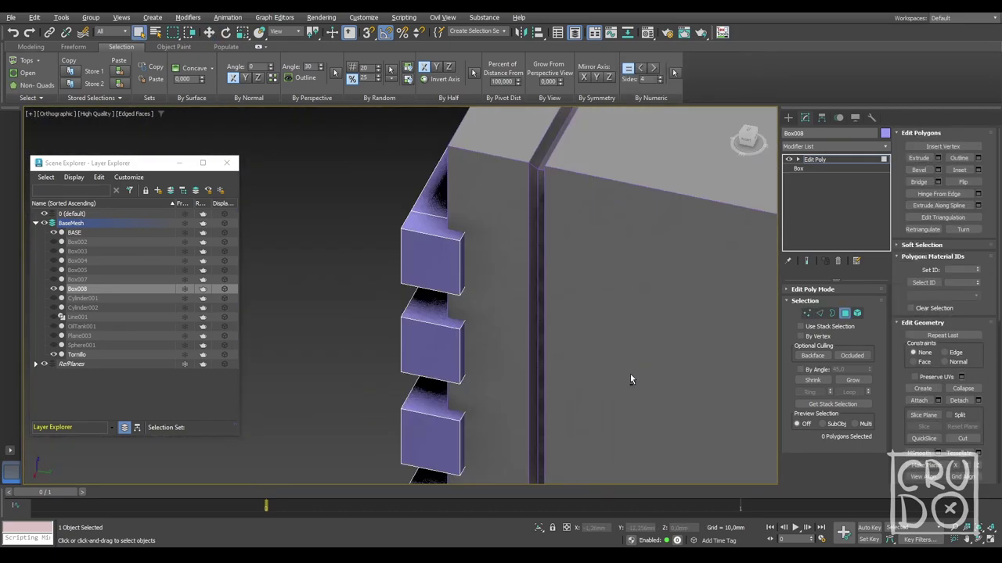
left_click_drag(427, 176, 419, 439)
key("F3")
middle_click_drag(419, 438, 510, 246, "alt")
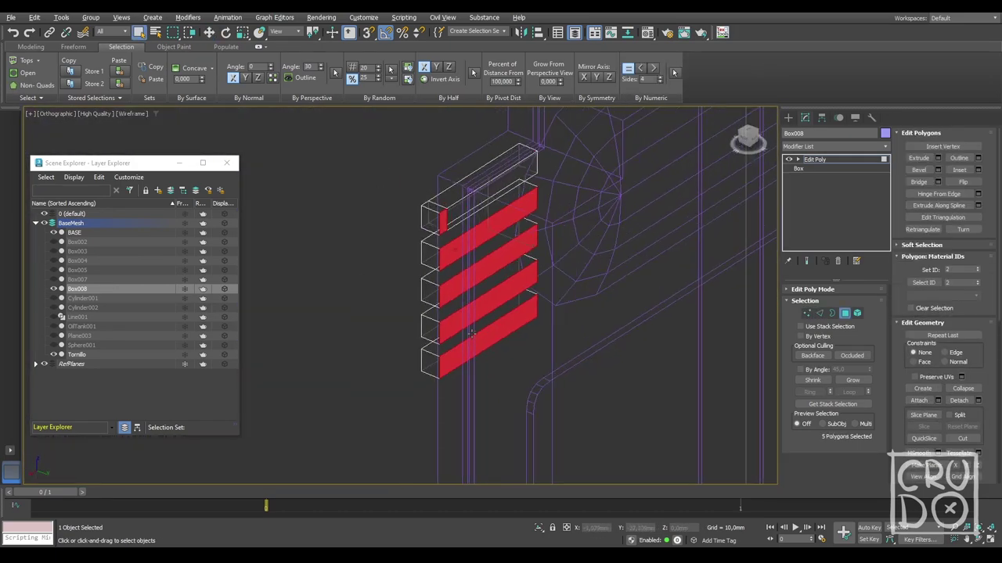
key("w")
key("2")
key("s")
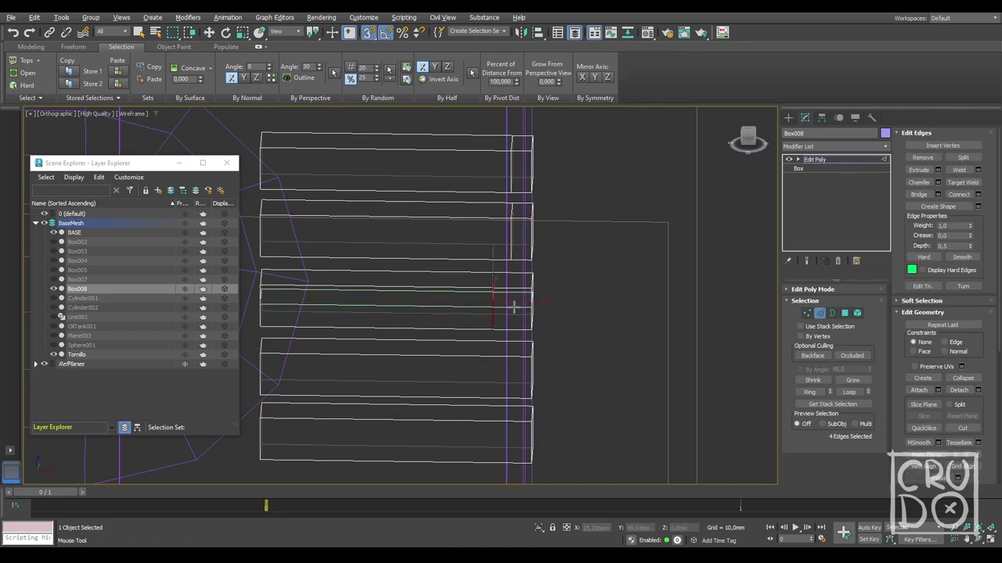
key("F3")
key("4")
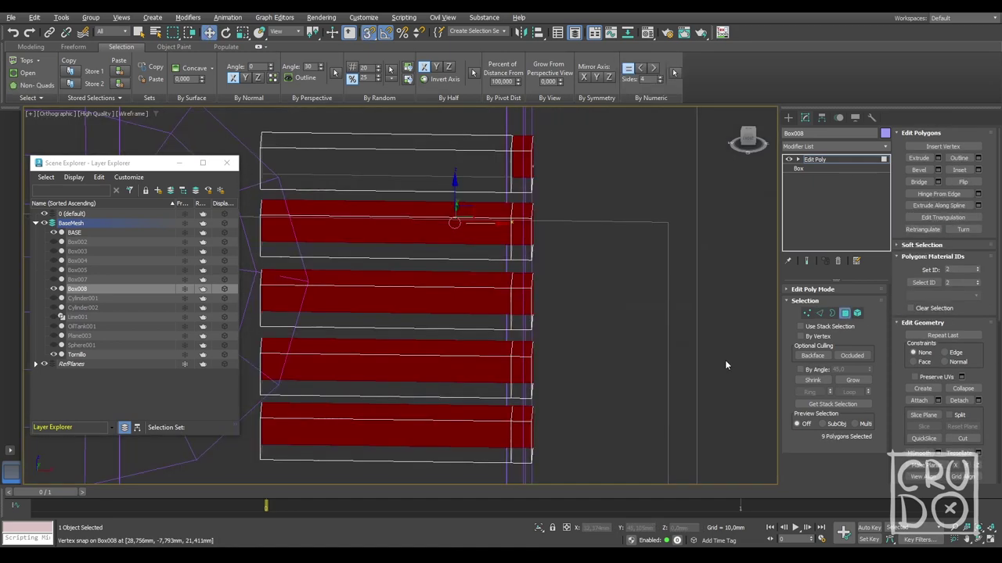
middle_click_drag(724, 360, 560, 407, "alt")
Step: Extrude the end faces and snap-move them to lengthen the slats around the corner
key("shift+e")
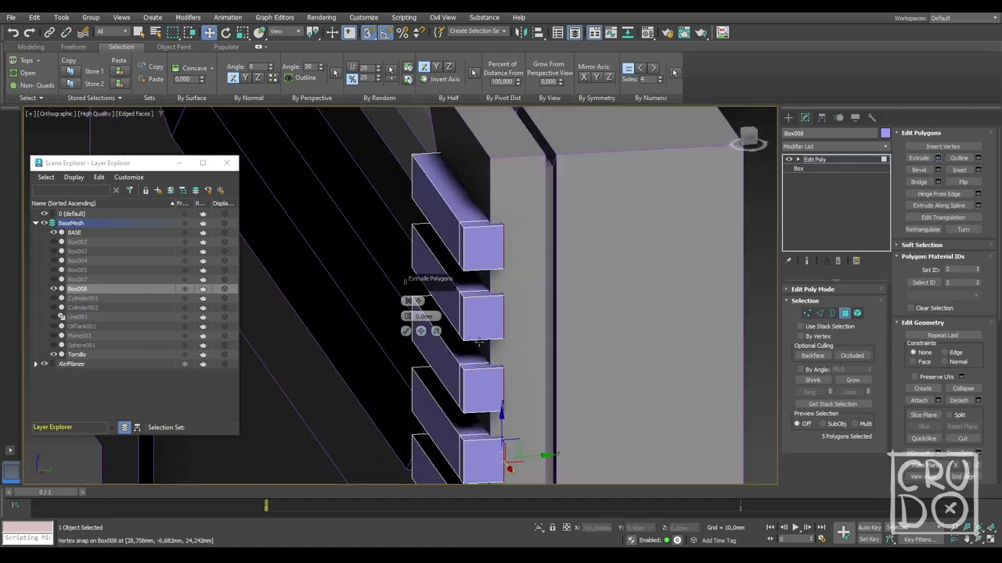
middle_click_drag(435, 279, 562, 372, "alt")
scroll(562, 372, "up", 3)
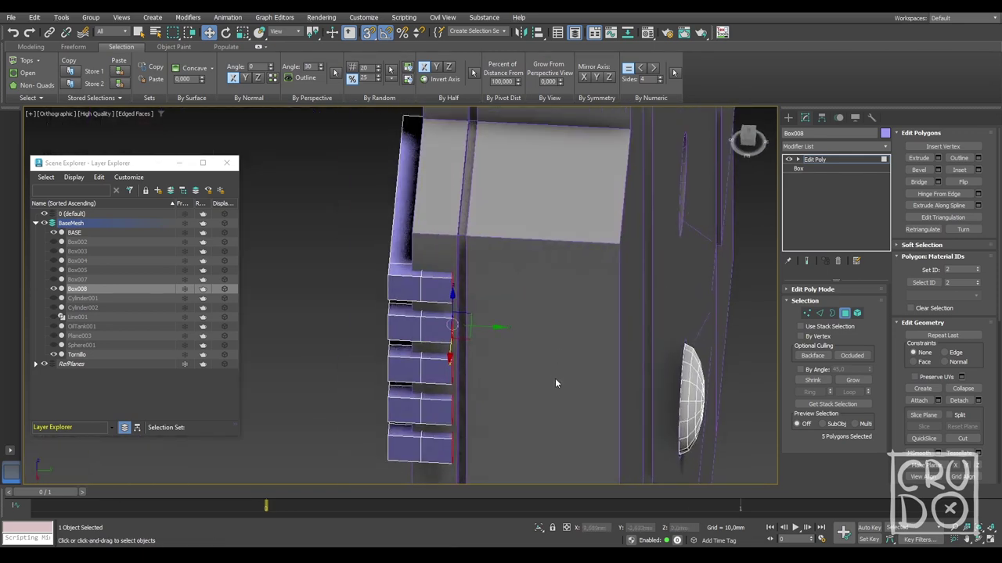
left_click(938, 158)
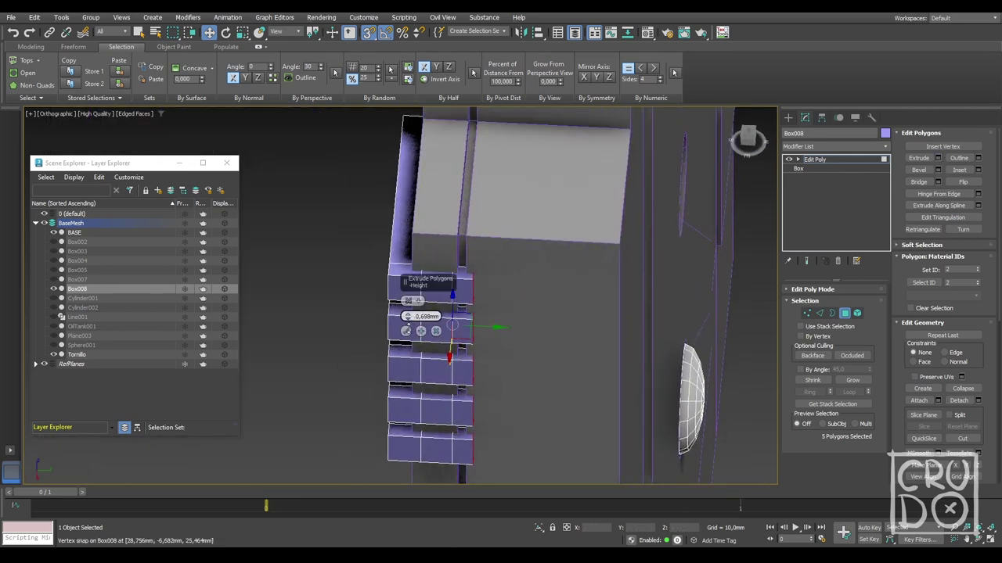
left_click_drag(526, 327, 626, 330)
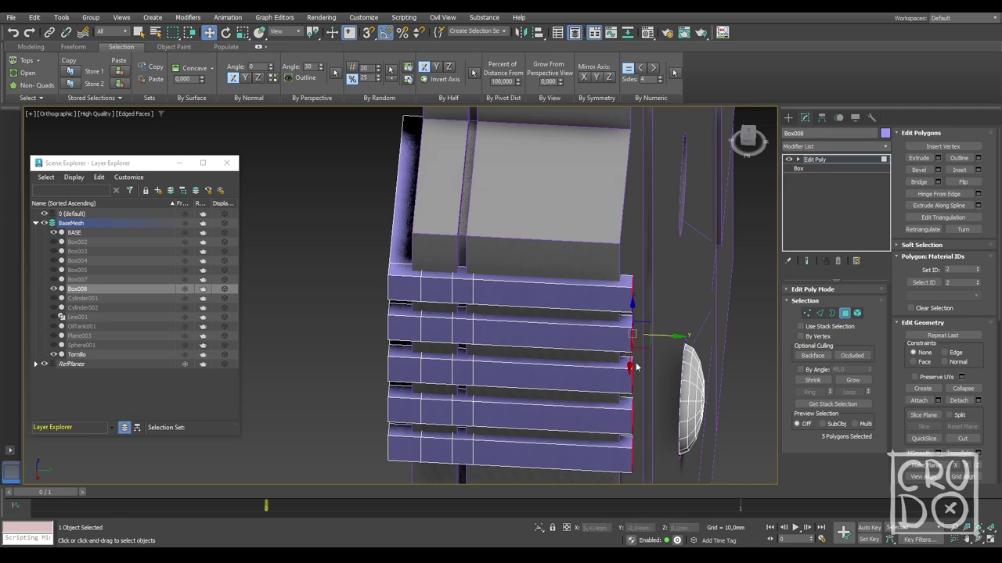
key("F3")
middle_click_drag(635, 366, 543, 261, "alt")
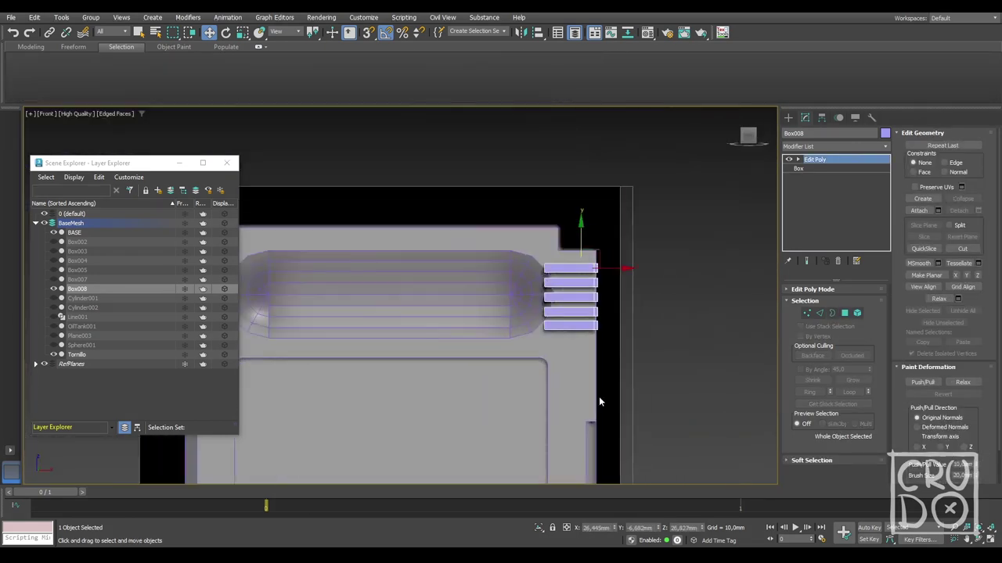
left_click(835, 146)
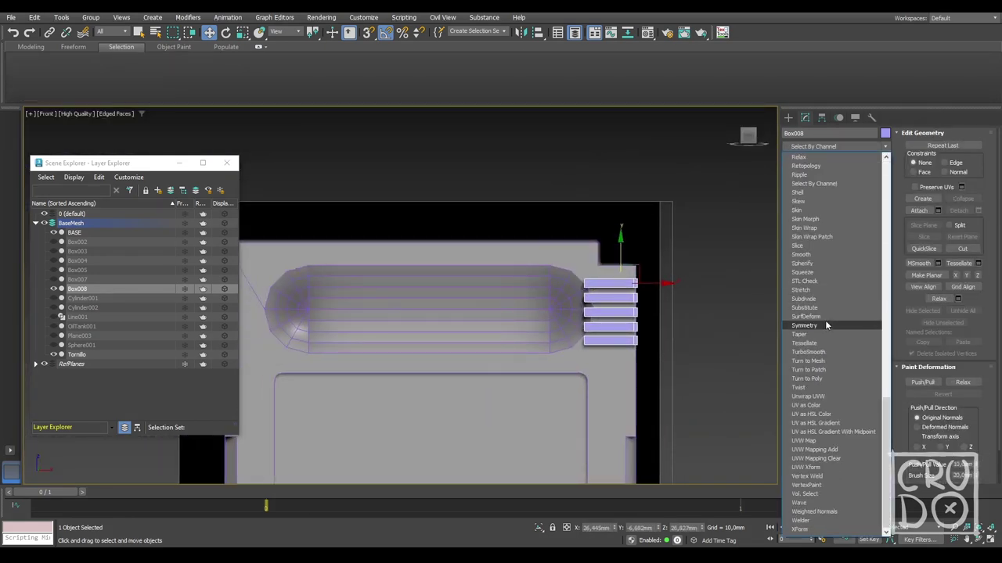
Step: Add a Symmetry modifier to Box008, mirroring the slats onto the opposite side
left_click(825, 321)
left_click_drag(664, 282, 487, 283)
mouse_move(487, 283)
middle_mouse_down()
mouse_move(597, 416)
mouse_move(470, 352)
mouse_move(521, 387)
mouse_move(608, 309)
mouse_move(623, 332)
mouse_move(734, 274)
middle_mouse_up()
scroll(660, 302, "up", 3)
scroll(641, 297, "up", 2)
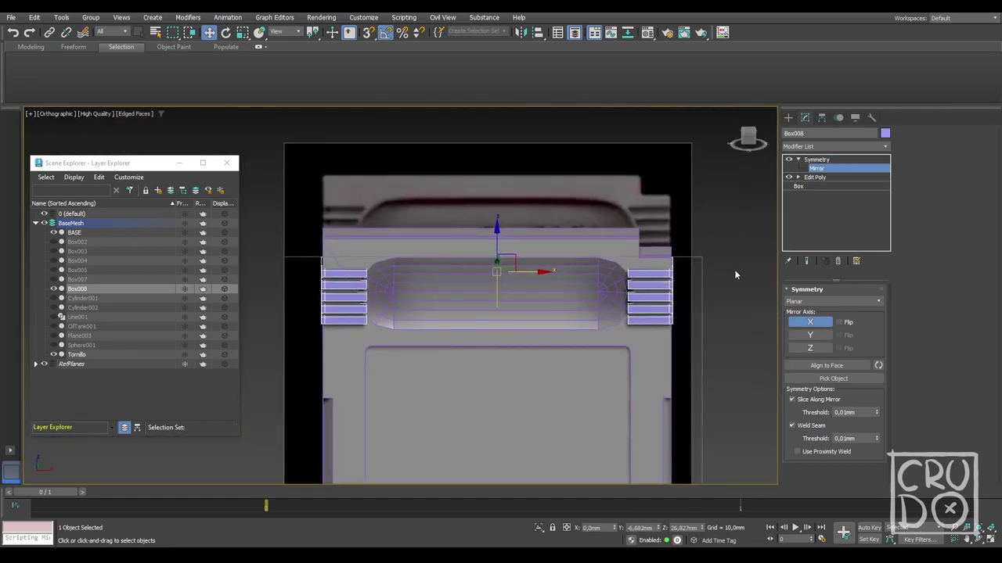
Step: Clone the capsule recess object as OilTank002 and inflate it with a 0.6mm Push modifier
left_click(53, 327)
left_click(78, 326)
key("ctrl+v")
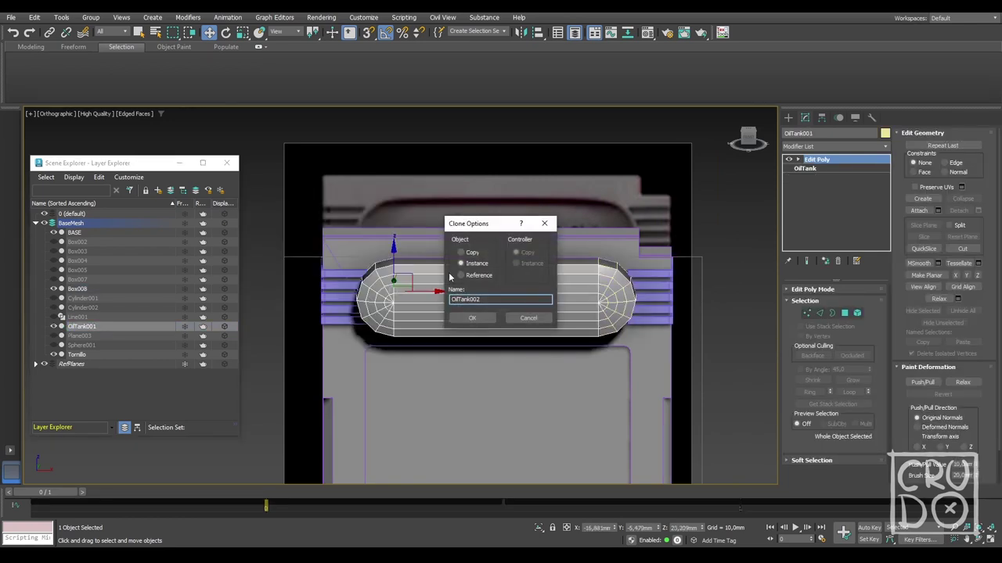
key("Return")
left_click(837, 148)
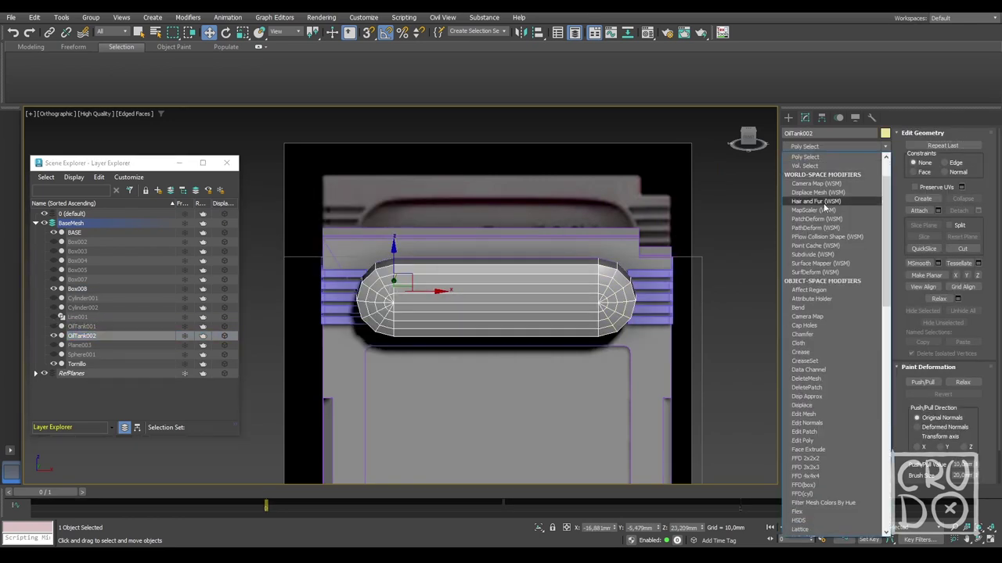
scroll(829, 313, "down", 2)
left_click(813, 270)
left_click_drag(880, 305, 881, 303)
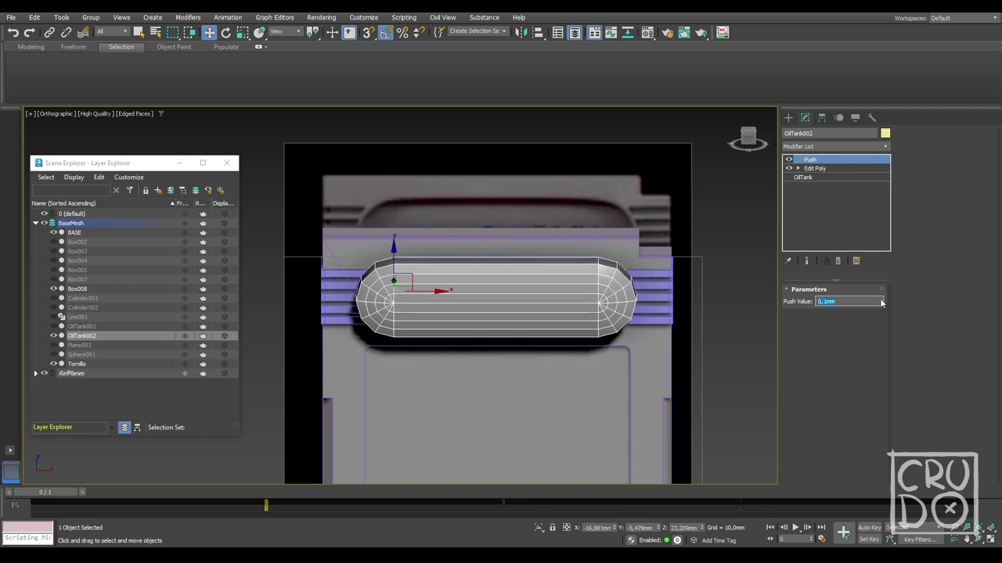
Step: Review Box008 and OilTank002's Push settings, then select BASE
left_click(660, 272)
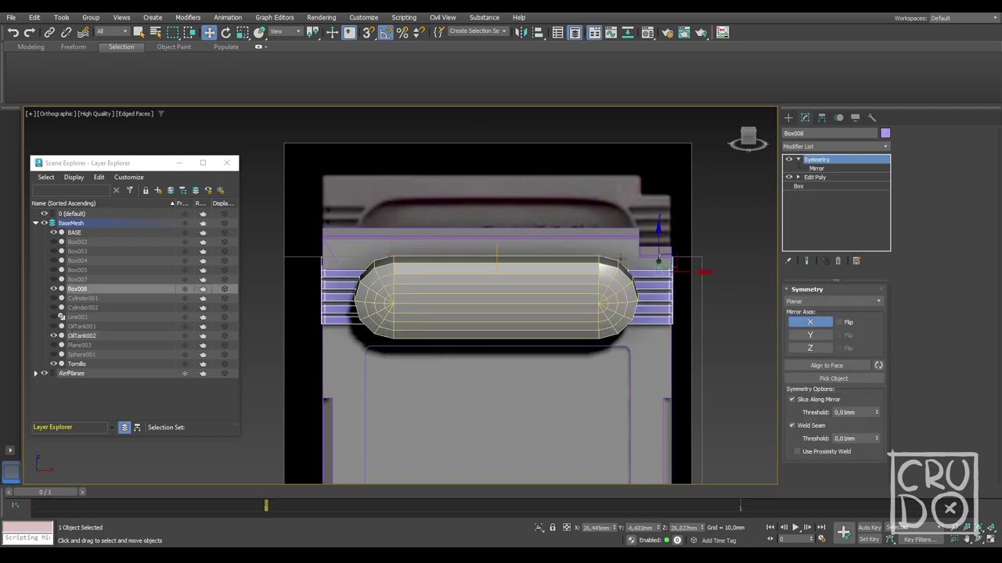
scroll(622, 262, "up", 3)
key("F3")
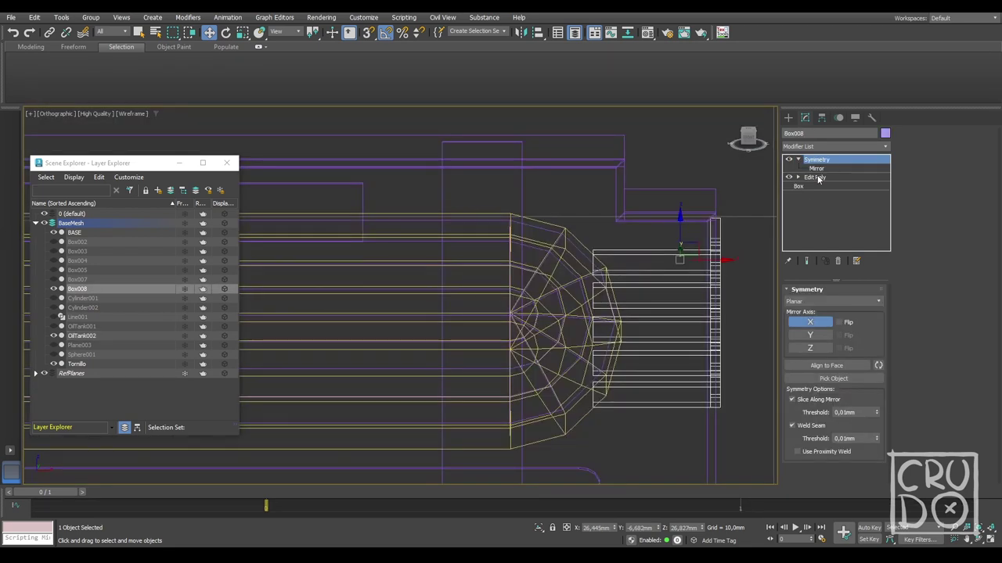
left_click(818, 178)
left_click(653, 308)
left_click(810, 159)
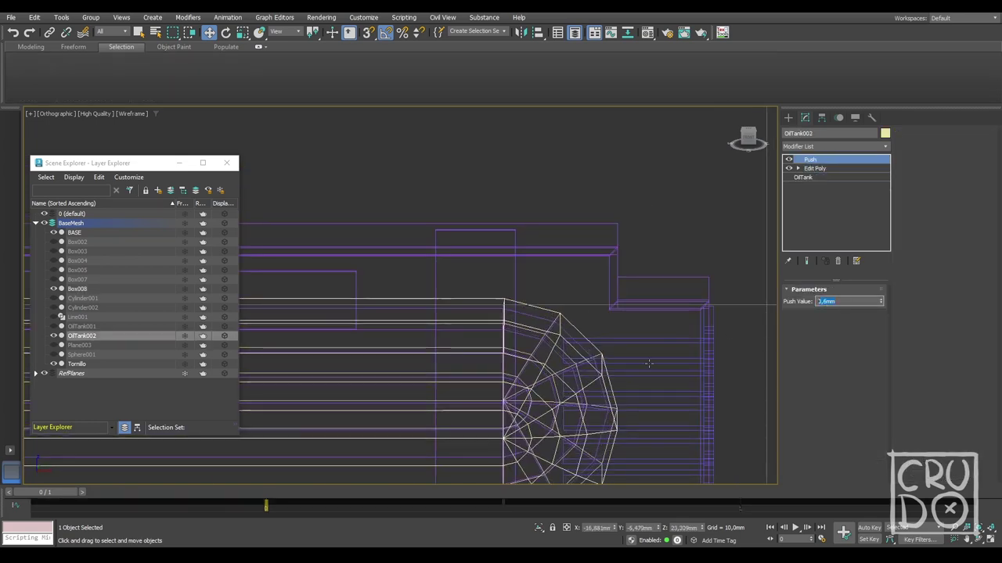
key("F3")
middle_click_drag(469, 328, 508, 344, "alt")
left_click(74, 233)
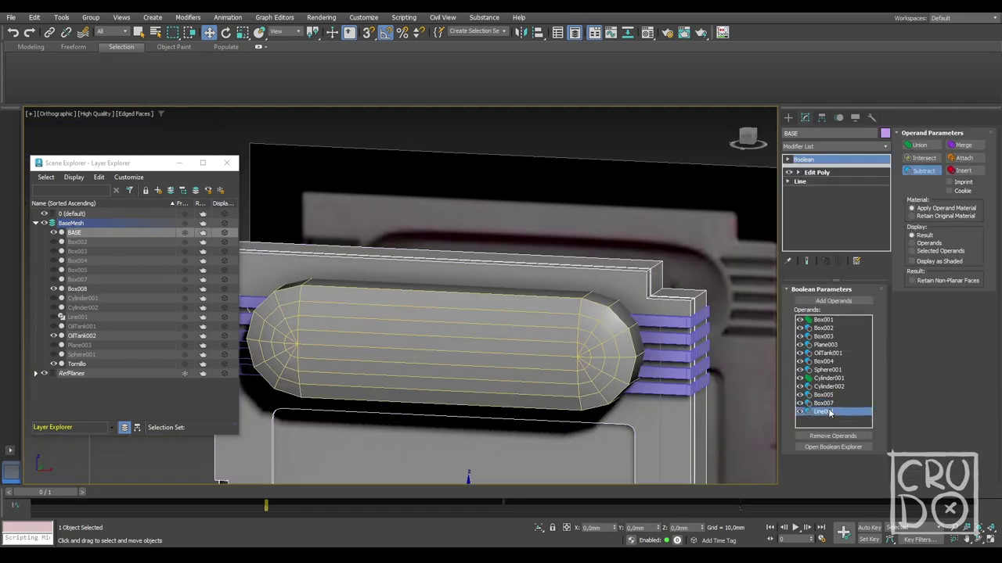
Step: Pick Box008 and OilTank002 as Subtract operands and group them into SubBoolean01
left_click(673, 322)
left_click(625, 325)
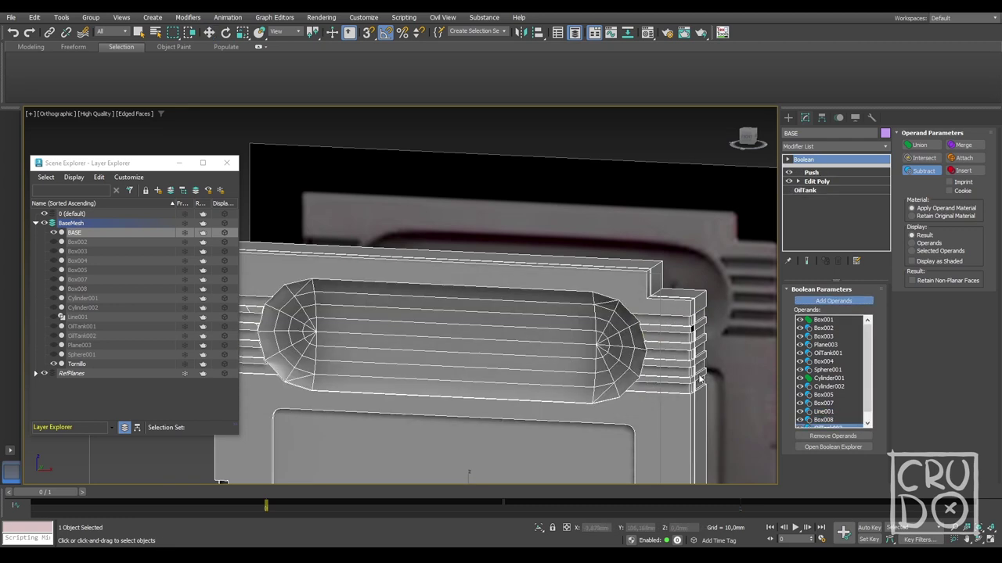
middle_click_drag(626, 329, 602, 270)
left_click(865, 429)
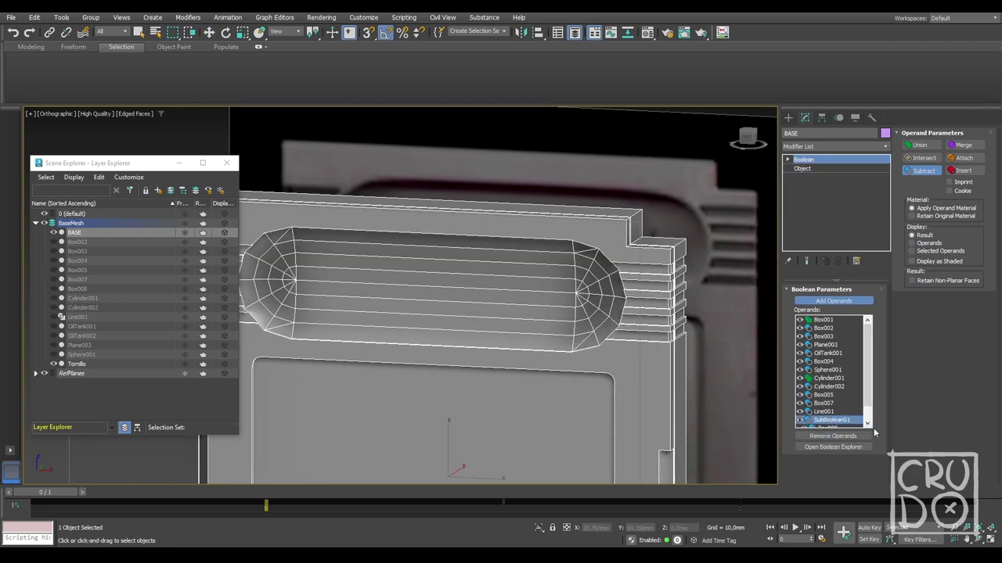
scroll(710, 346, "down", 3)
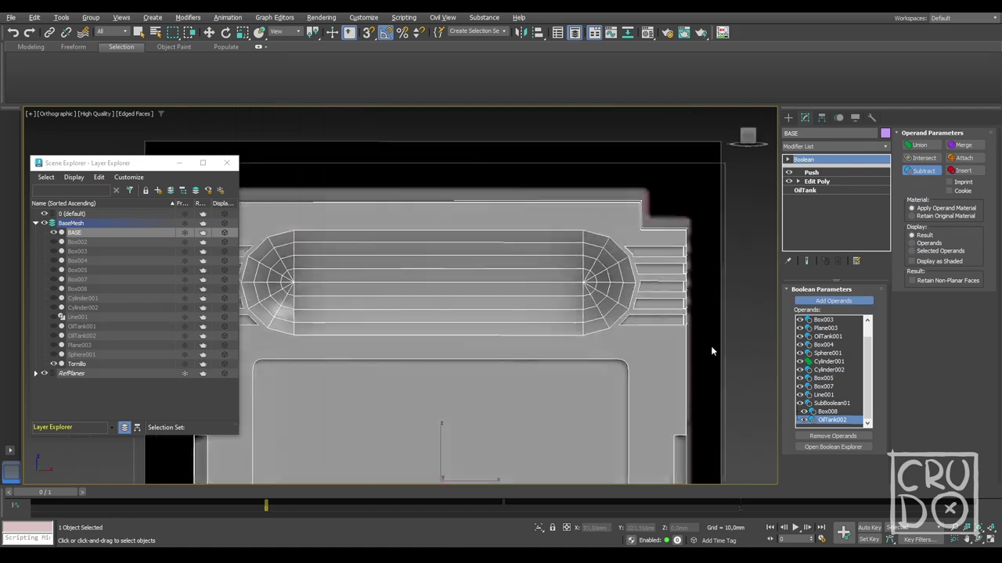
scroll(571, 278, "down", 2)
middle_click_drag(570, 277, 694, 319, "alt")
scroll(694, 320, "up", 5)
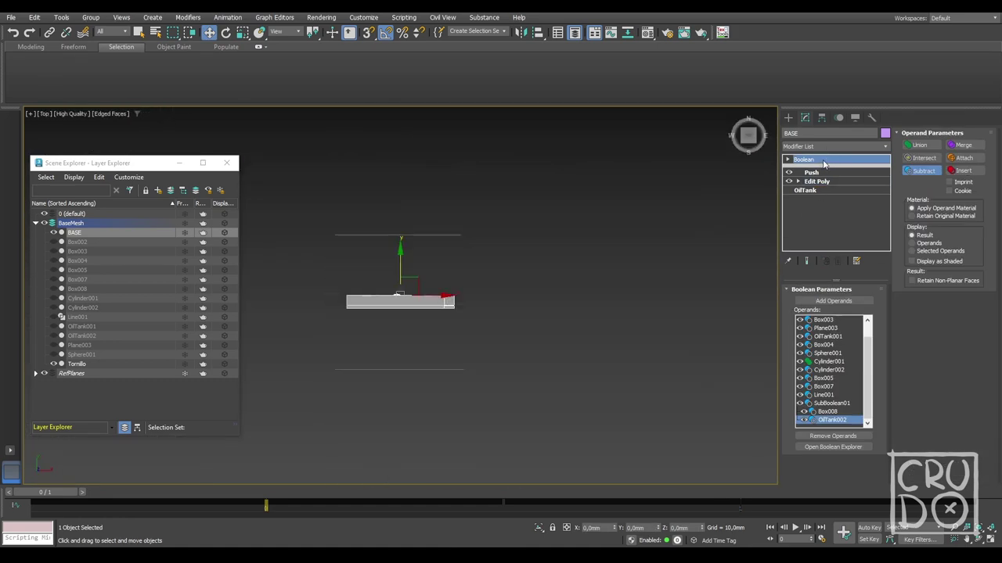
left_click(817, 181)
scroll(447, 308, "up", 5)
mouse_move(447, 309)
middle_mouse_down("alt")
mouse_move(655, 256)
mouse_move(409, 284)
middle_mouse_up("alt")
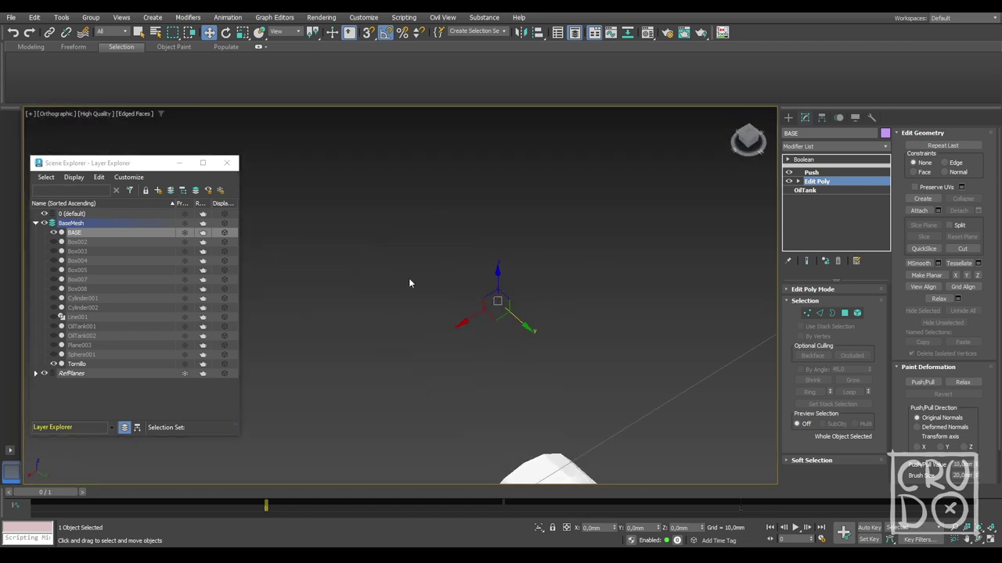
Step: Add a TurboSmooth modifier to OilTank002
left_click(79, 336)
key("z")
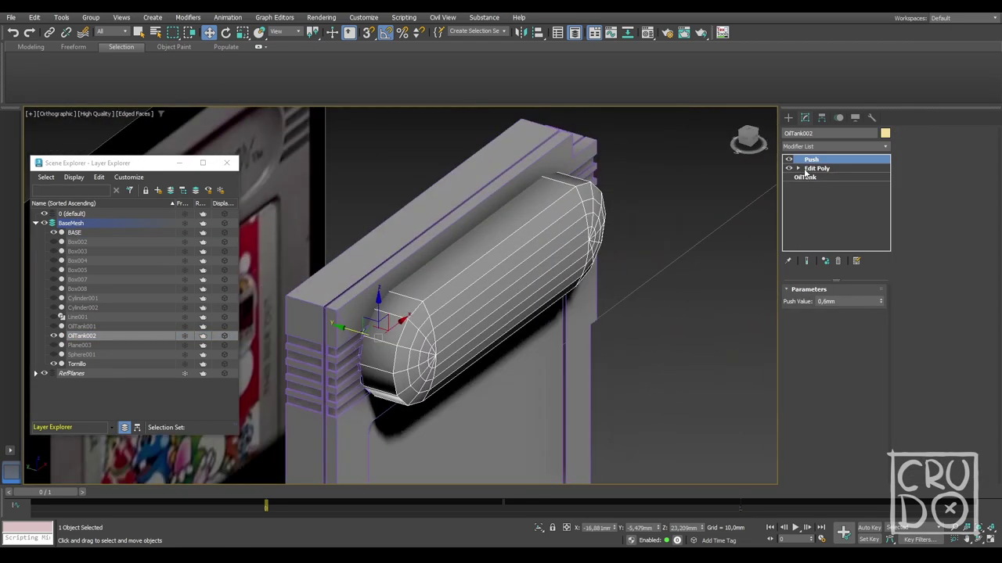
left_click(817, 146)
mouse_move(470, 297)
middle_mouse_down("alt")
mouse_move(442, 280)
mouse_move(548, 284)
middle_mouse_up("alt")
key("F3")
key("2")
left_click(817, 146)
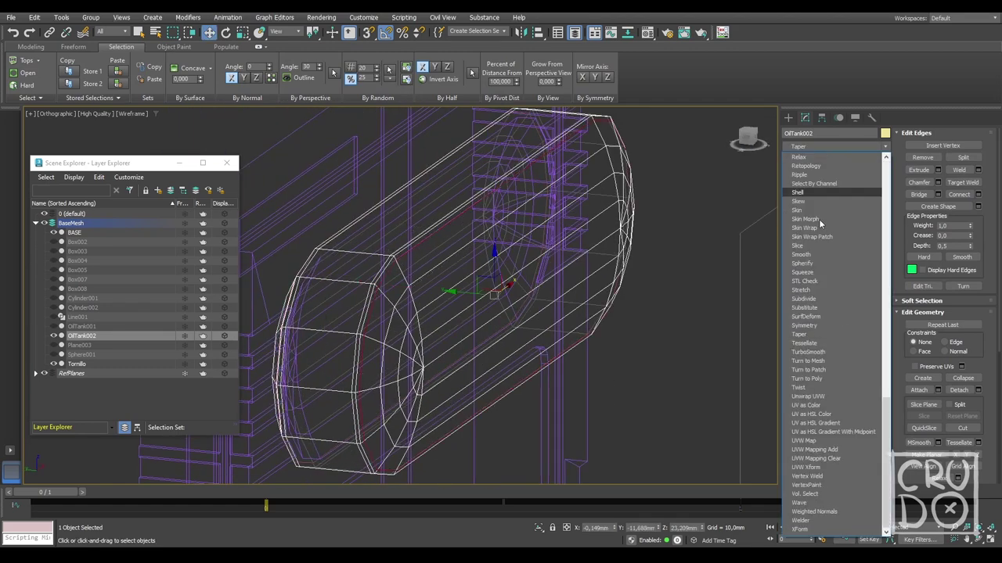
left_click(819, 219)
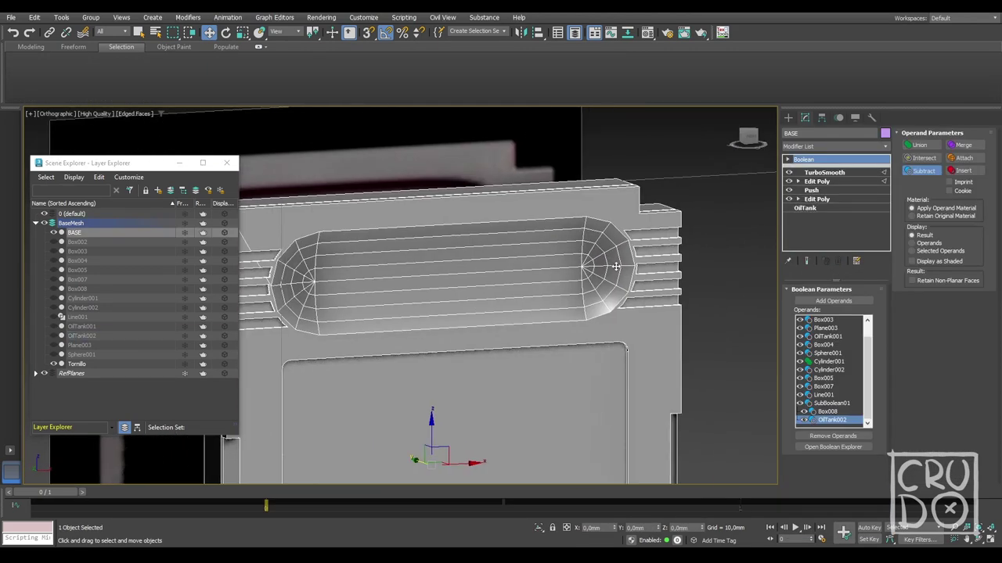
Step: Select OilTank001's long edges and add TurboSmooth above the edge edits
left_click(78, 327)
key("z")
middle_click_drag(368, 266, 406, 260, "alt")
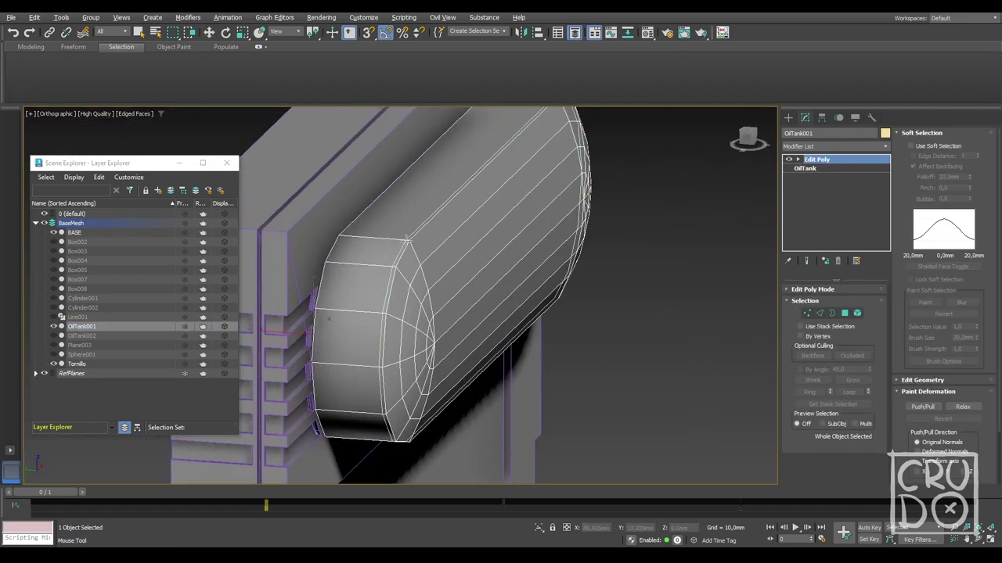
key("2")
middle_click_drag(329, 319, 555, 284, "alt")
key("F3")
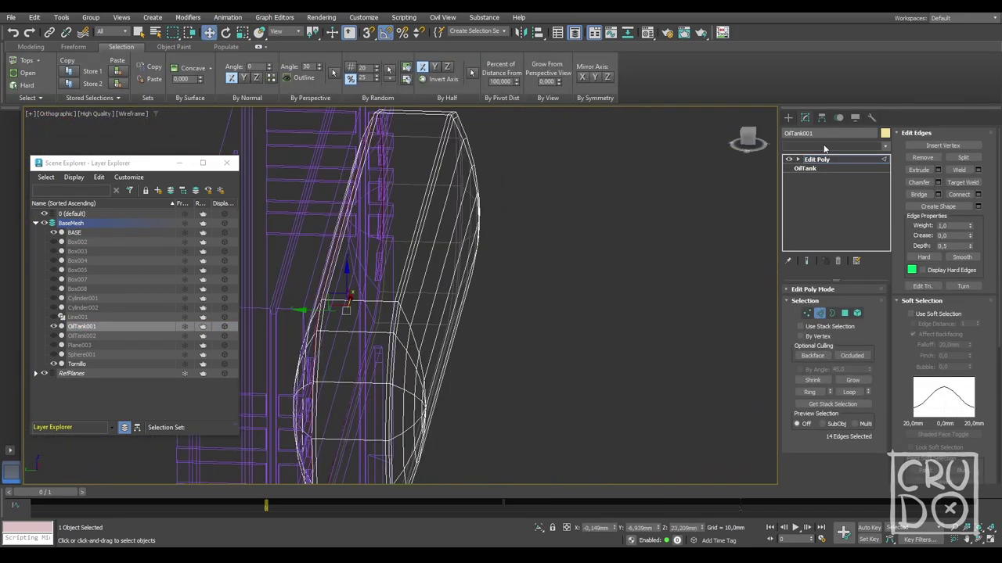
left_click(823, 149)
key("F3")
Step: Check the smoothed tank ends, then orbit out to view the whole cartridge
middle_click_drag(678, 385, 420, 317, "alt")
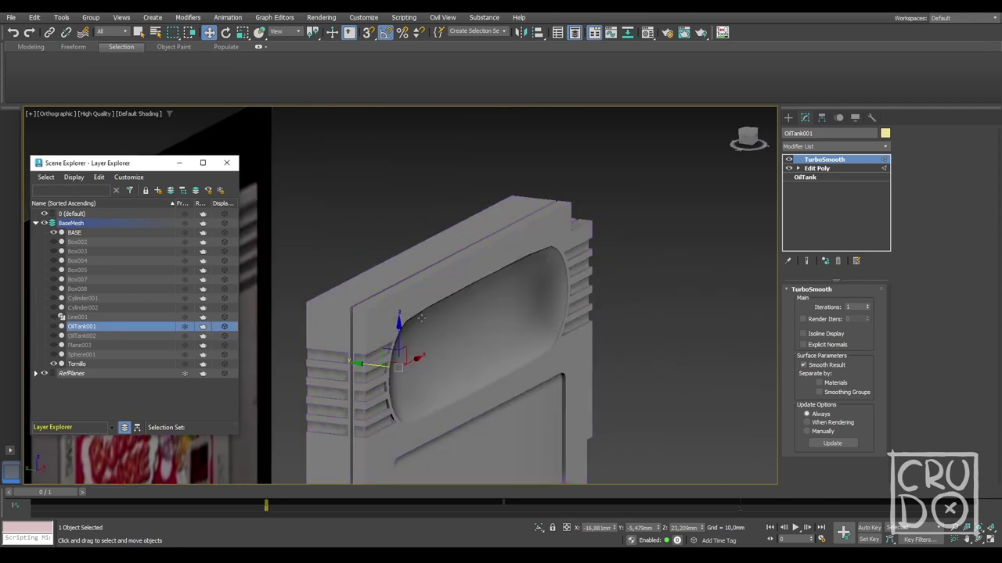
key("F4")
key("z")
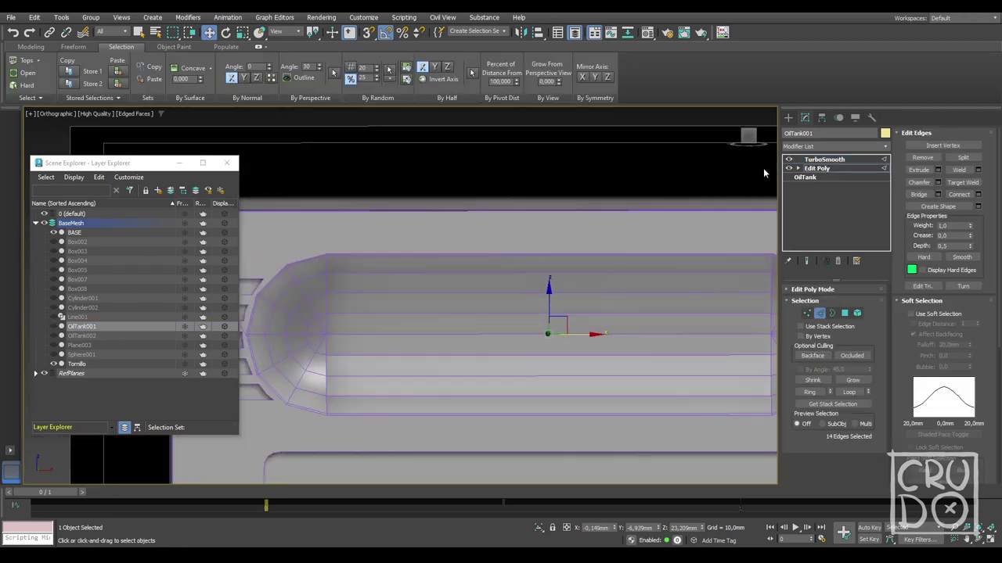
left_click(823, 159)
left_click(814, 168)
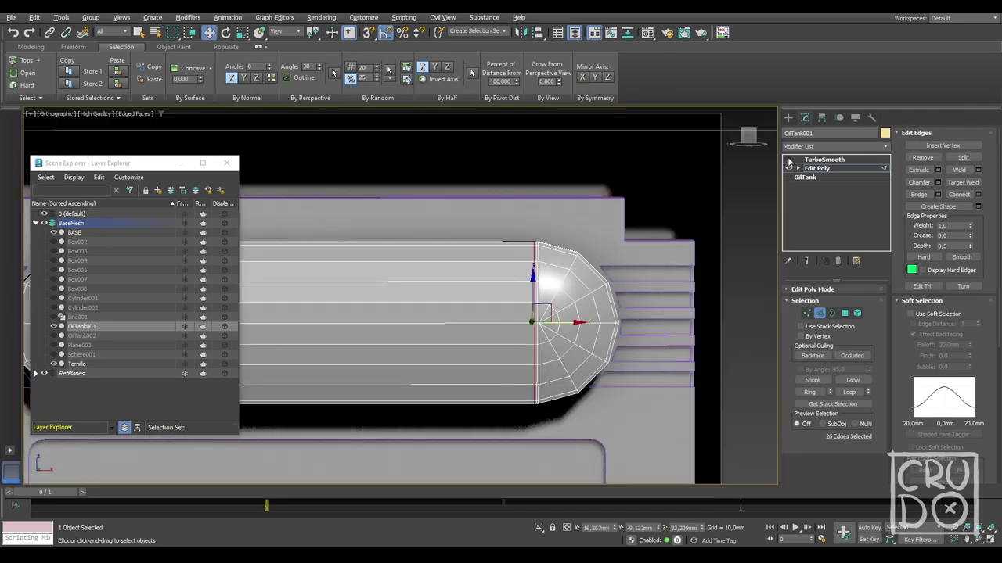
left_click(824, 159)
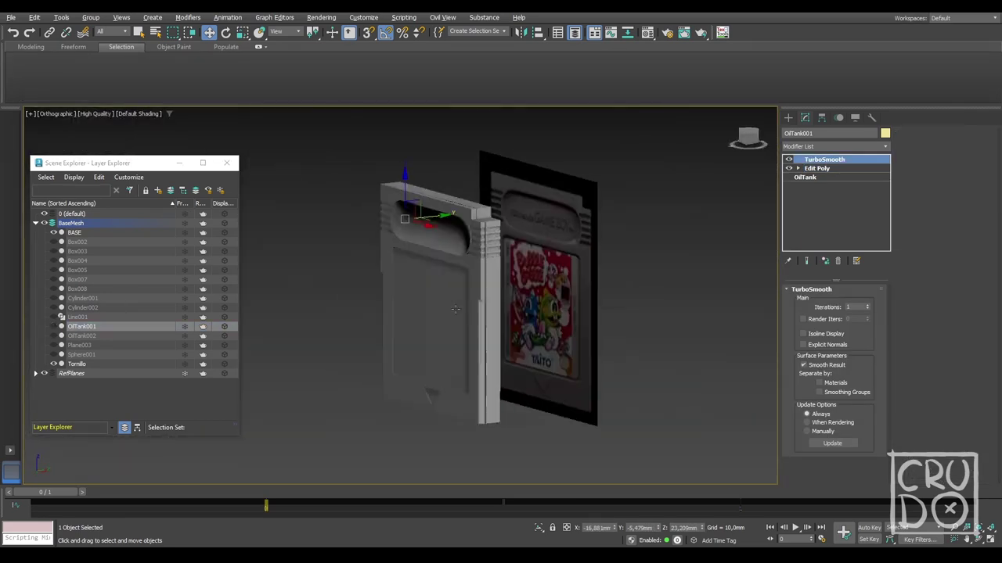
middle_click_drag(378, 266, 748, 337, "alt")
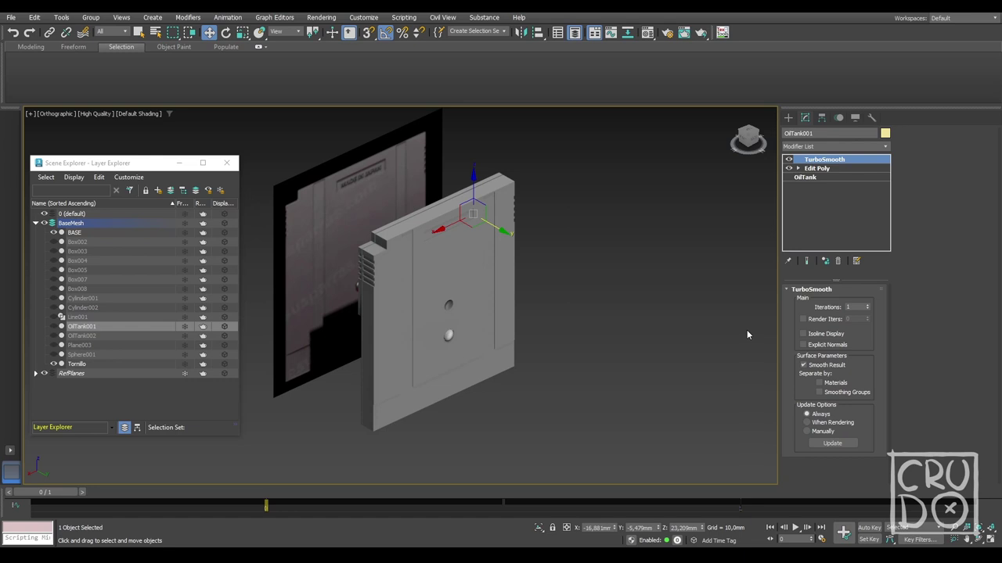
middle_click_drag(748, 331, 542, 287, "alt")
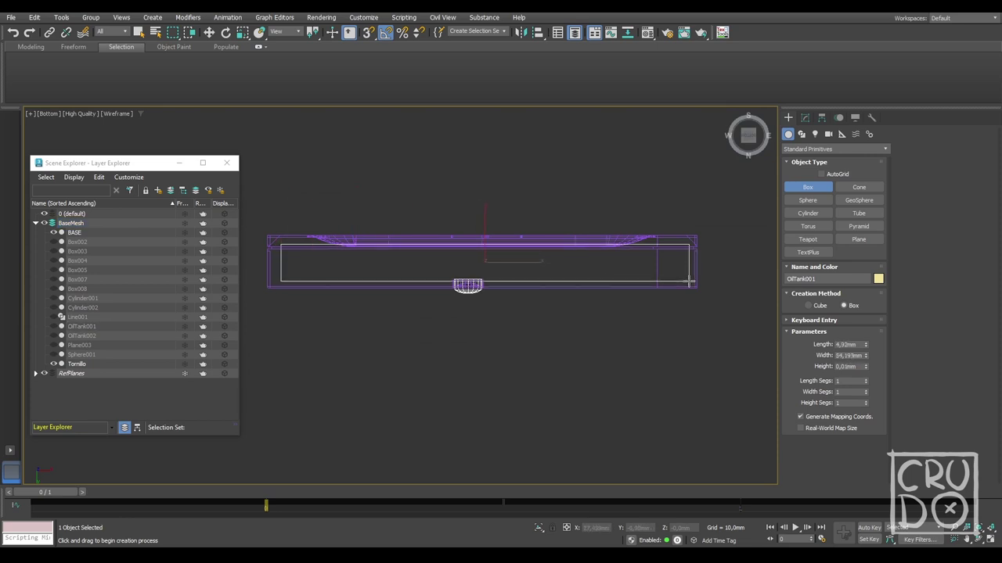
Step: Draw Box009 along the cartridge bottom with an 11,162 mm height
left_click(681, 233)
middle_click_drag(548, 282, 595, 235, "alt")
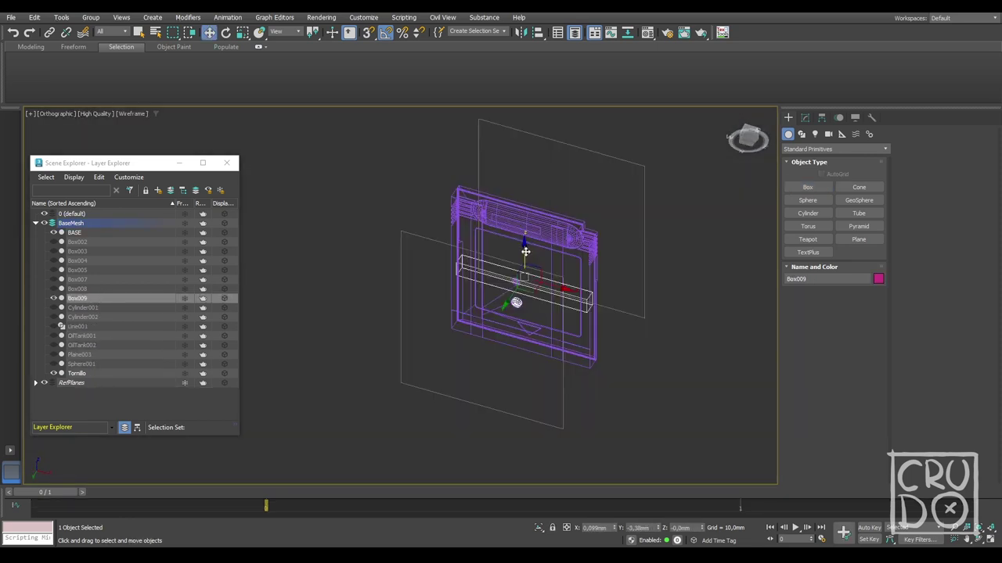
left_click(803, 117)
left_click_drag(863, 324, 863, 309)
key("z")
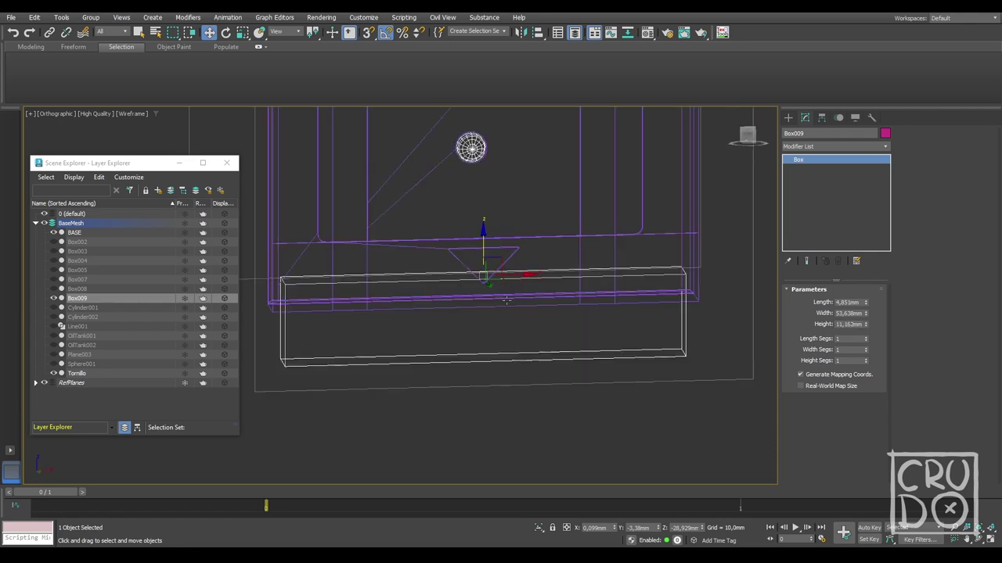
key("F3")
middle_click_drag(548, 282, 662, 243, "alt")
mouse_move(531, 271)
middle_mouse_down("alt")
mouse_move(509, 295)
mouse_move(485, 259)
middle_mouse_up("alt")
Step: Convert Box009 to Editable Poly and snap its end vertices to BASE's corner
right_click(809, 189)
left_click(837, 313)
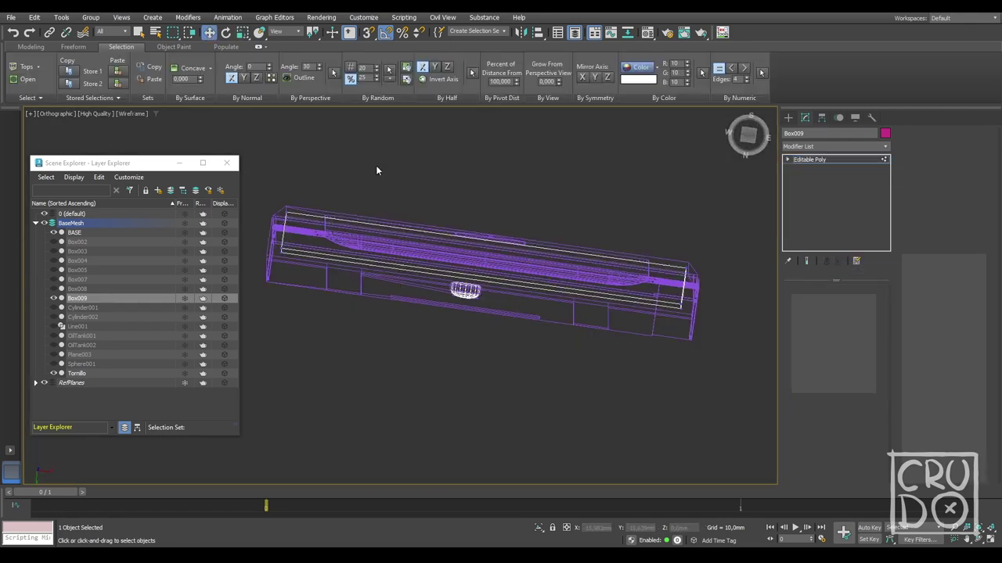
left_click_drag(376, 165, 258, 290)
key("F3")
key("w")
mouse_move(306, 239)
middle_mouse_down("alt")
mouse_move(598, 293)
mouse_move(339, 322)
mouse_move(486, 309)
mouse_move(478, 302)
middle_mouse_up("alt")
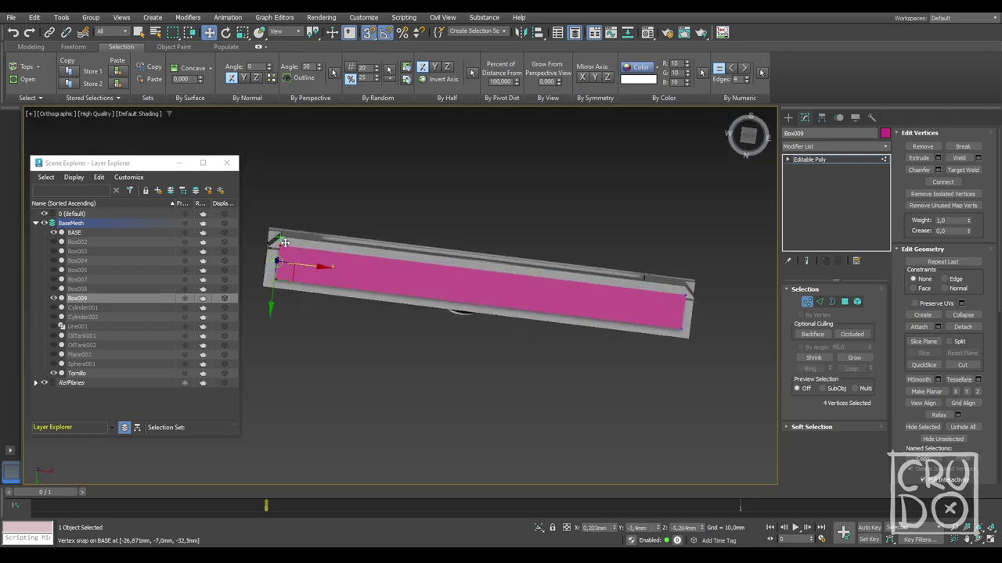
left_click_drag(285, 243, 713, 315)
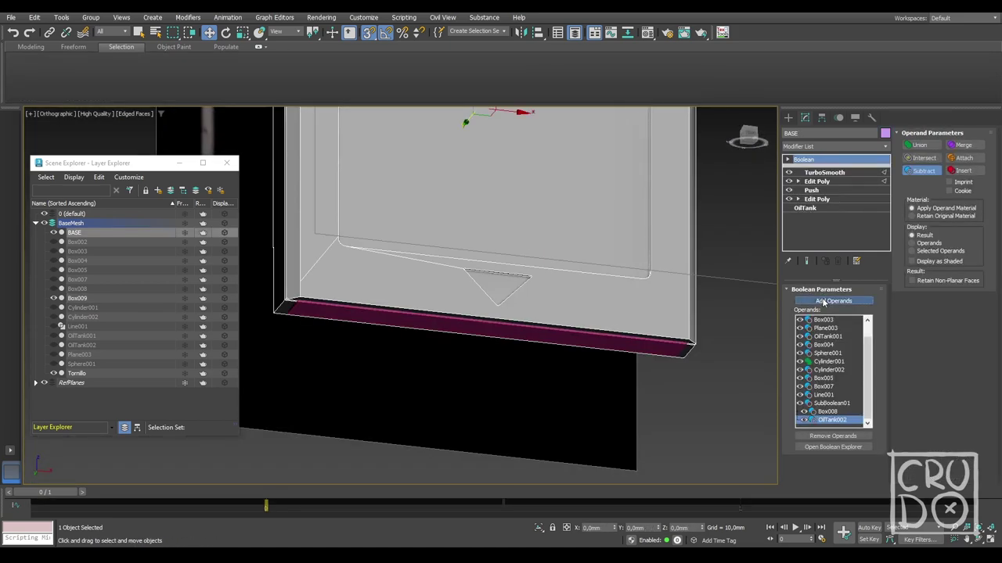
Step: Add Box009 to BASE's Boolean as a Subtract operand
left_click(661, 344)
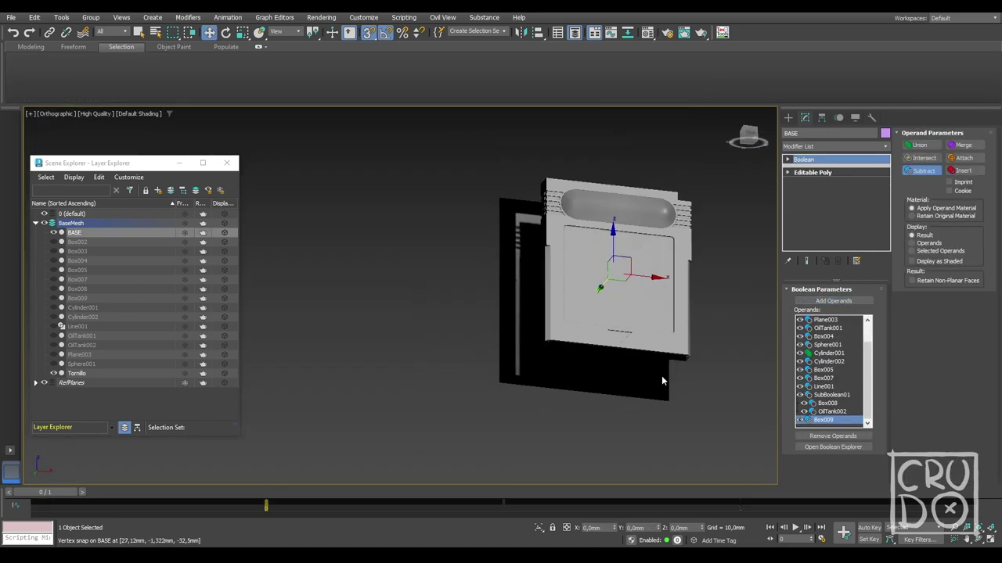
scroll(661, 375, "up", 3)
key("f")
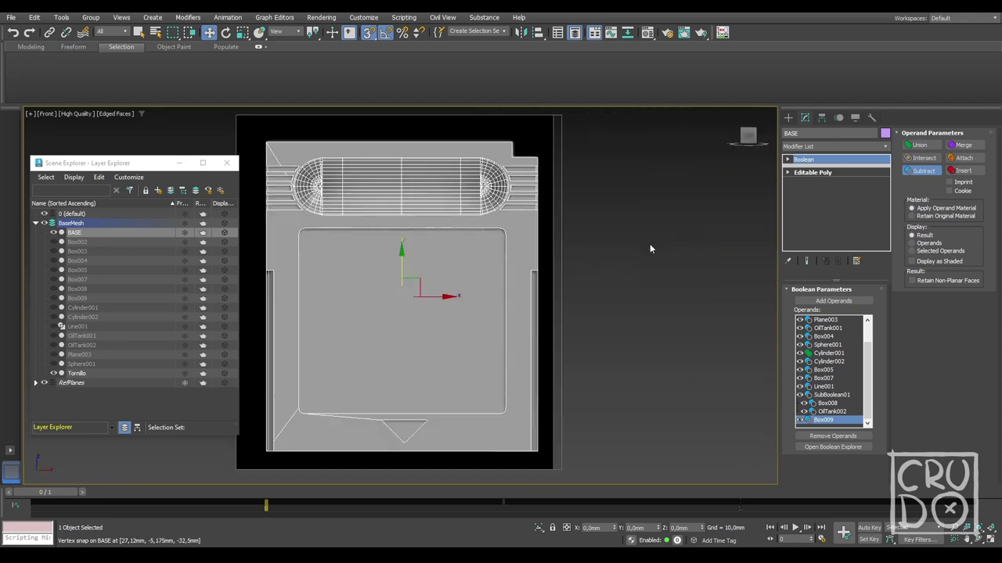
key("F3")
left_click(788, 117)
left_click(810, 187)
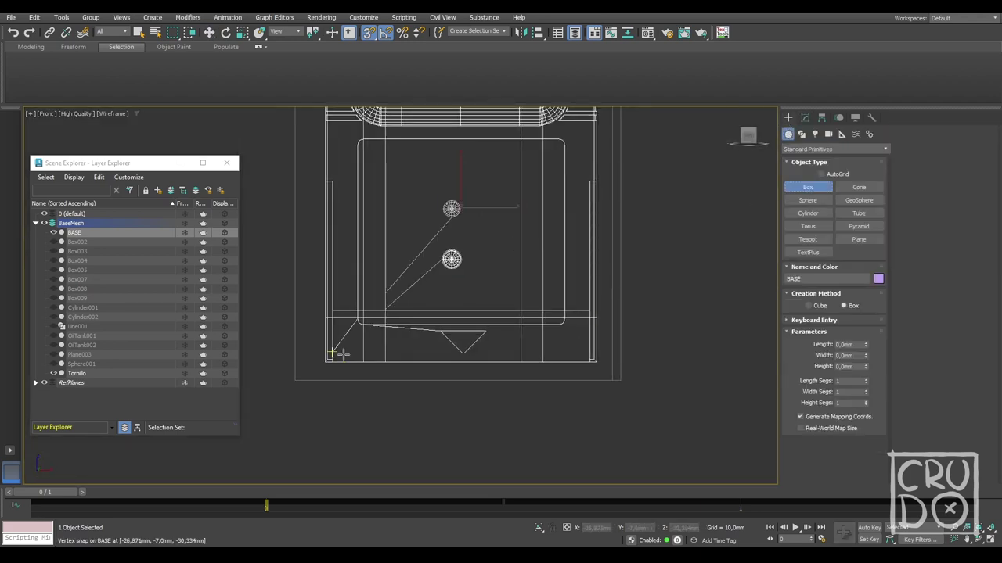
Step: Draw the thin Box010 contact strip from the base's bottom corner
left_click_drag(342, 353, 588, 362)
key("F3")
middle_click_drag(470, 352, 548, 329, "alt")
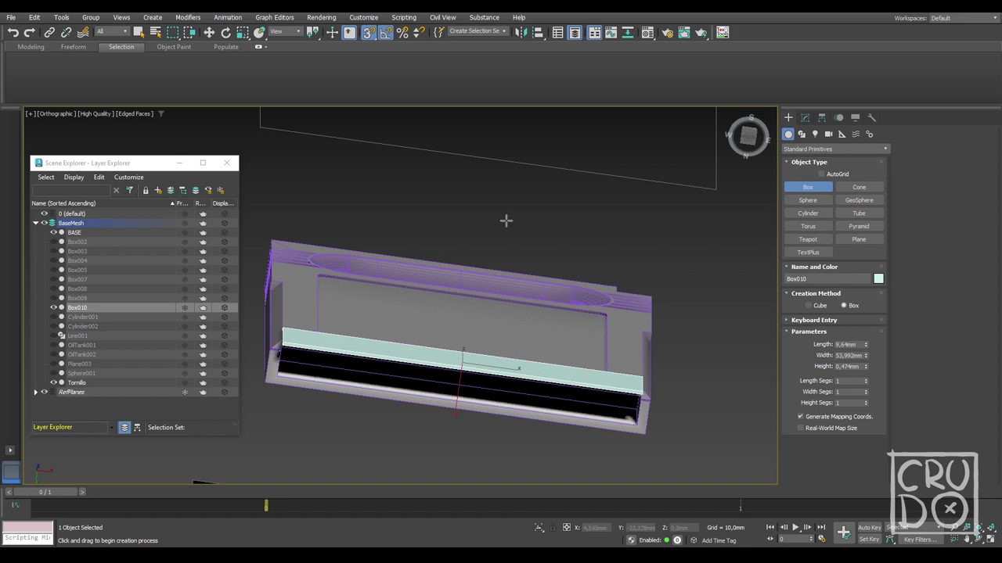
key("w")
middle_click_drag(469, 329, 469, 281, "alt")
scroll(395, 416, "up", 3)
scroll(394, 415, "up", 3)
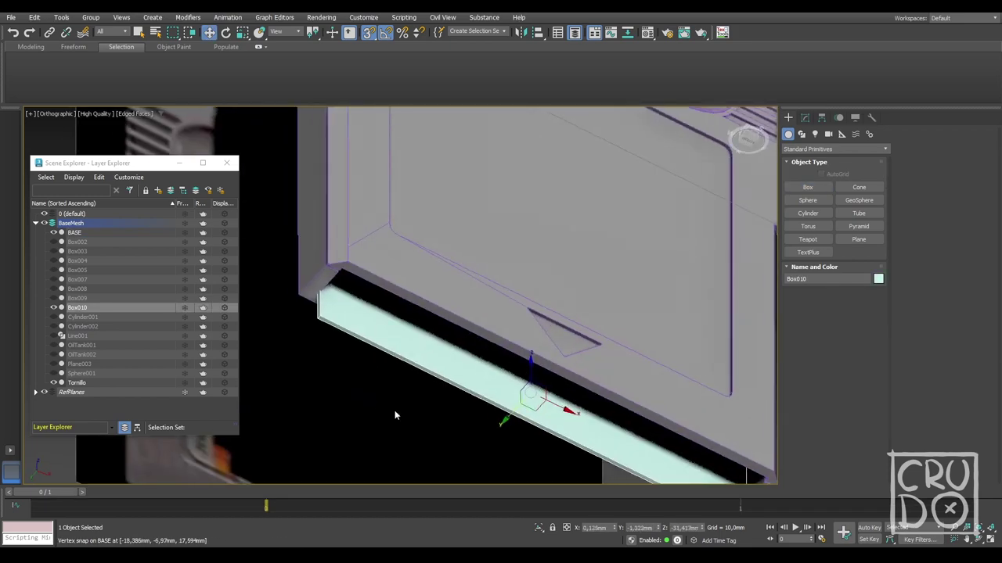
scroll(360, 360, "down", 3)
mouse_move(328, 310)
middle_mouse_down("alt")
mouse_move(438, 290)
mouse_move(425, 282)
middle_mouse_up("alt")
key("r")
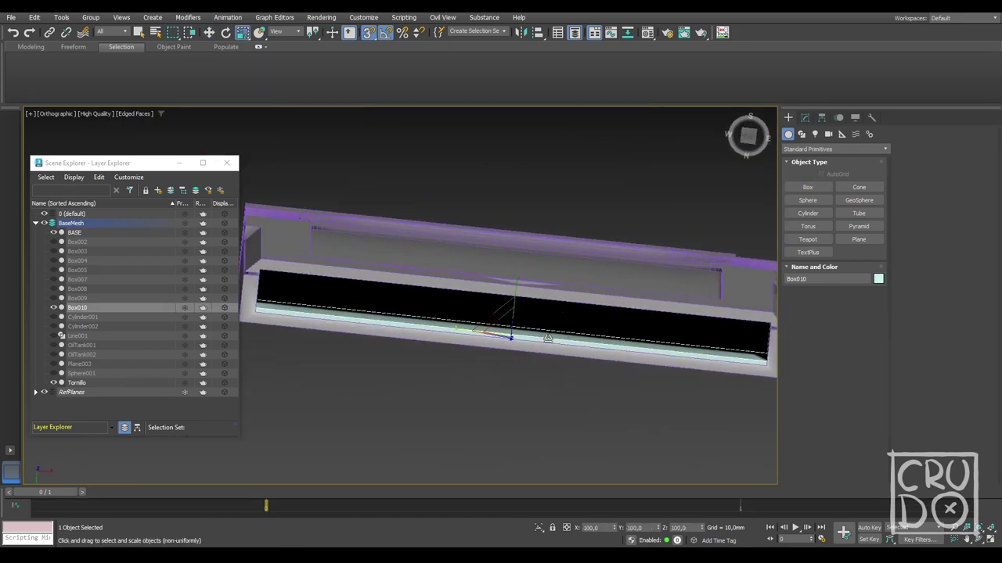
middle_click_drag(465, 331, 433, 378, "alt")
Step: Add an Edit Poly modifier to Box010
key("F3")
left_click(805, 118)
left_click(836, 146)
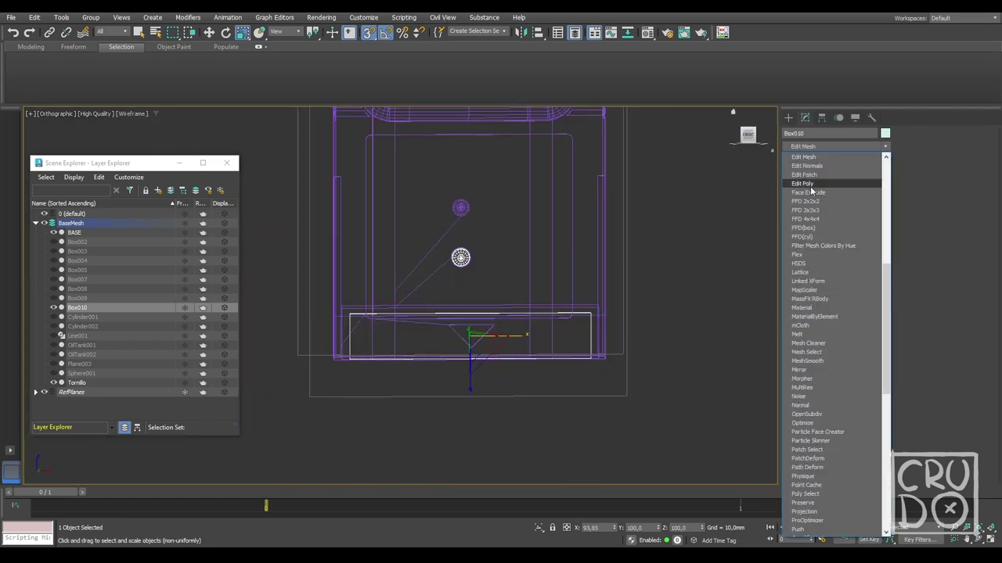
left_click(806, 195)
key("w")
mouse_move(611, 337)
middle_mouse_down("alt")
mouse_move(568, 302)
mouse_move(611, 288)
middle_mouse_up("alt")
key("F3")
left_click(807, 312)
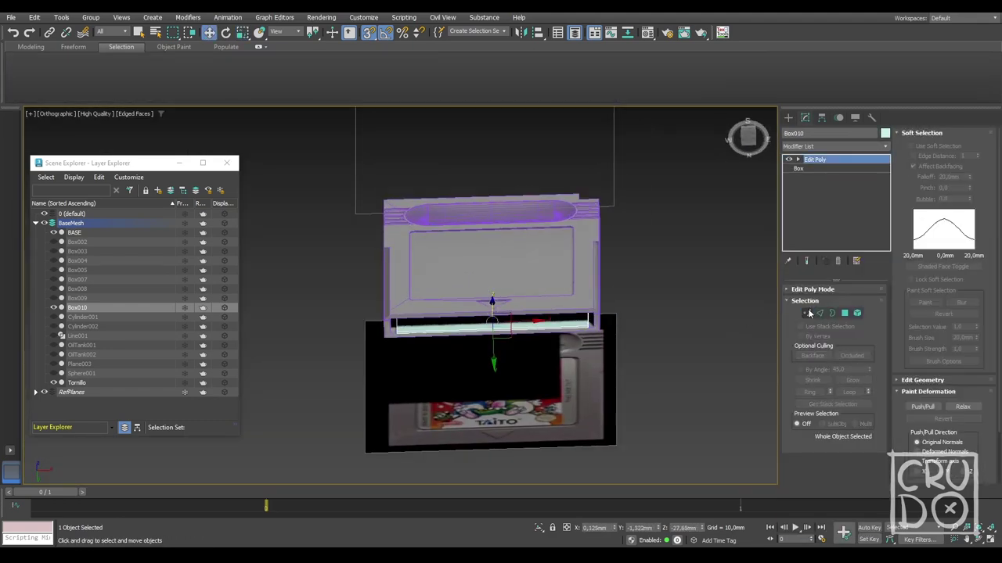
scroll(517, 313, "up", 3)
Step: Connect the strip's edges with 32 segments and inset each face by polygon
key("F3")
key("2")
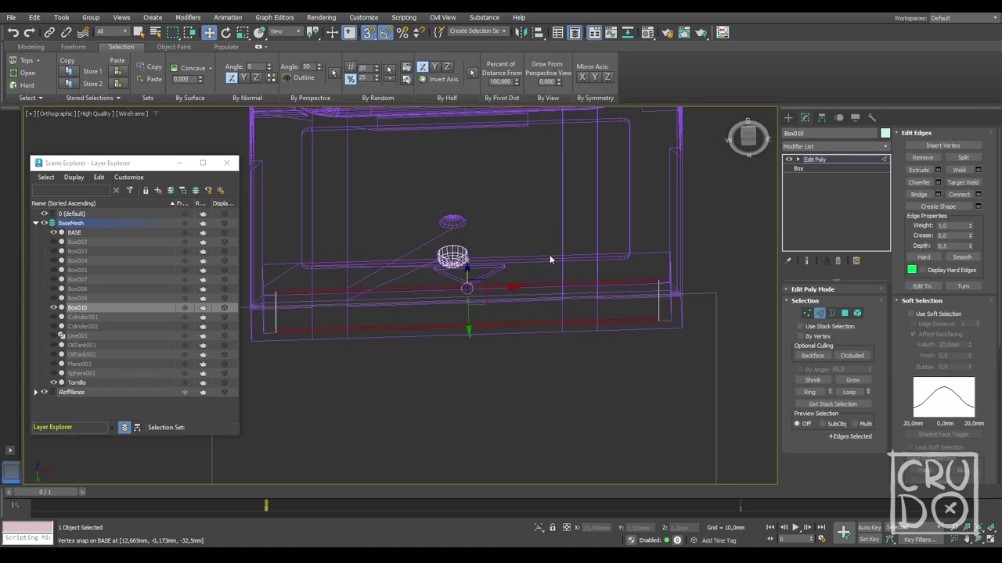
key("ctrl+shift+e")
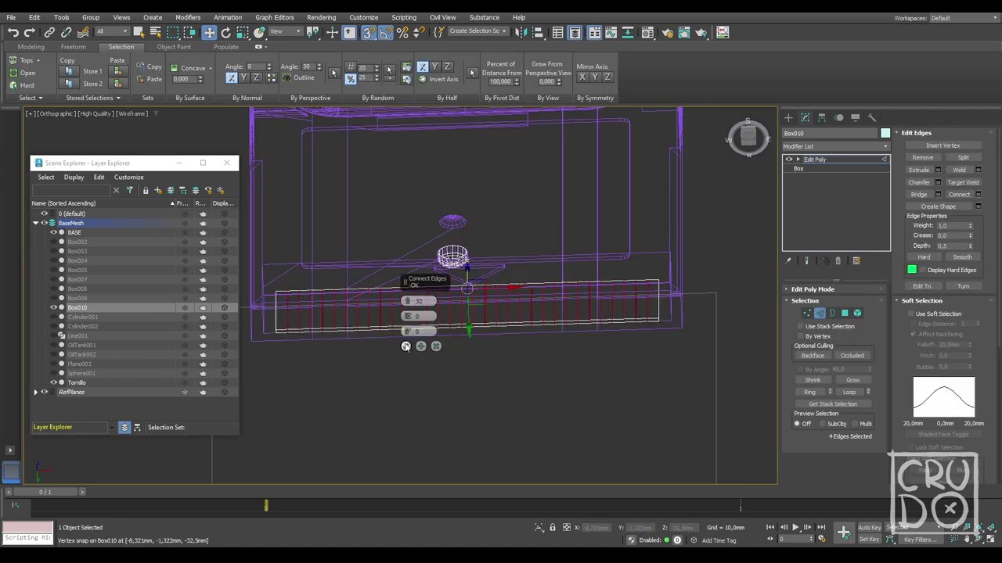
left_click(844, 313)
left_click(279, 310)
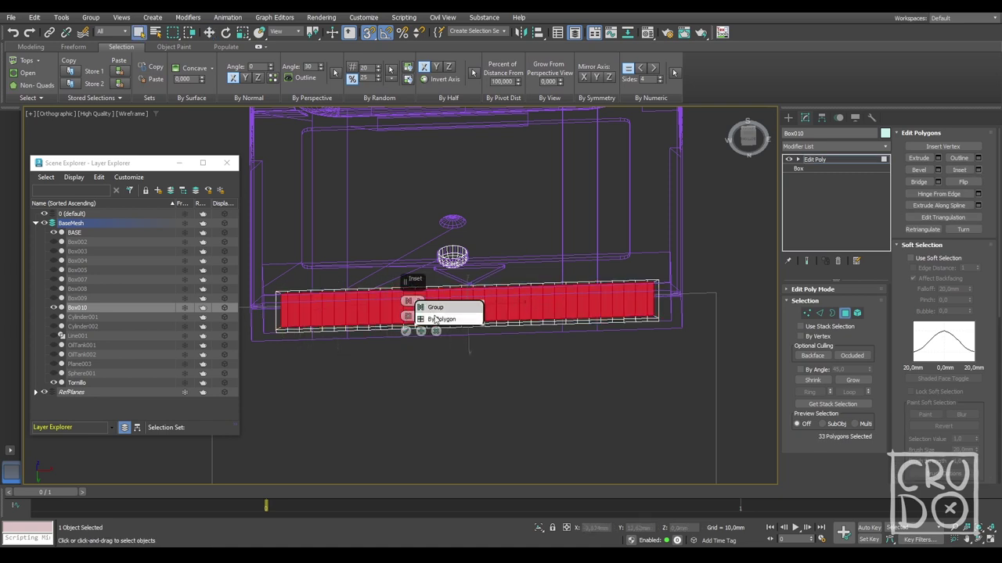
left_click(436, 319)
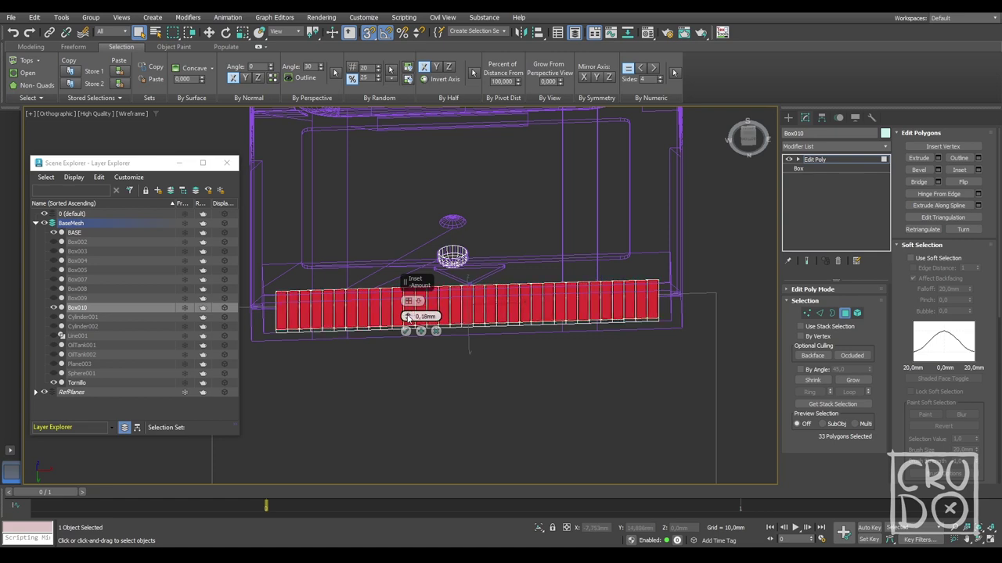
left_click(406, 330)
Step: Extrude the pin faces slightly, grow the selection and set material ID 2
mouse_move(407, 336)
middle_mouse_down("alt")
mouse_move(412, 378)
mouse_move(566, 317)
middle_mouse_up("alt")
scroll(423, 351, "up", 5)
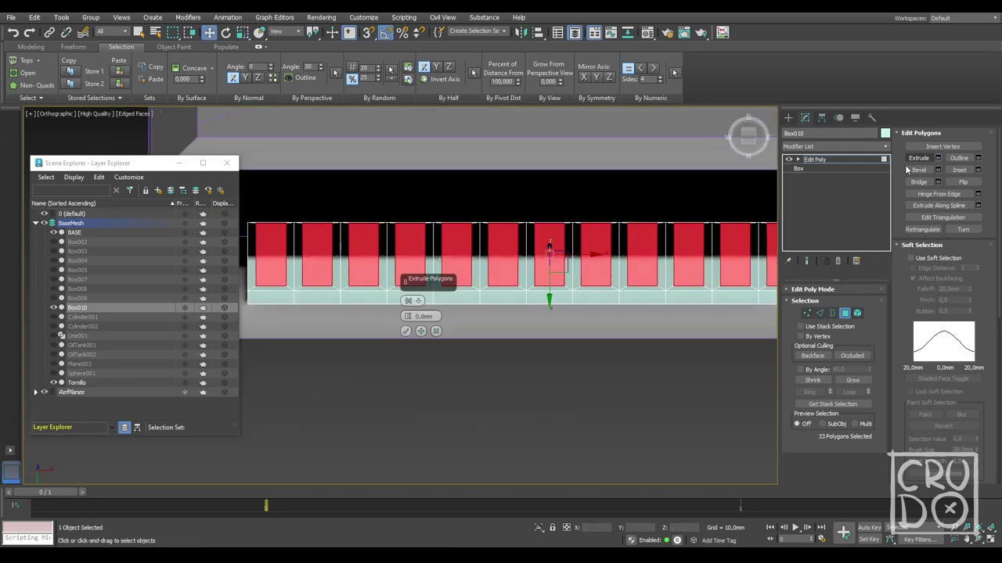
left_click_drag(407, 316, 408, 311)
scroll(846, 381, "down", 5)
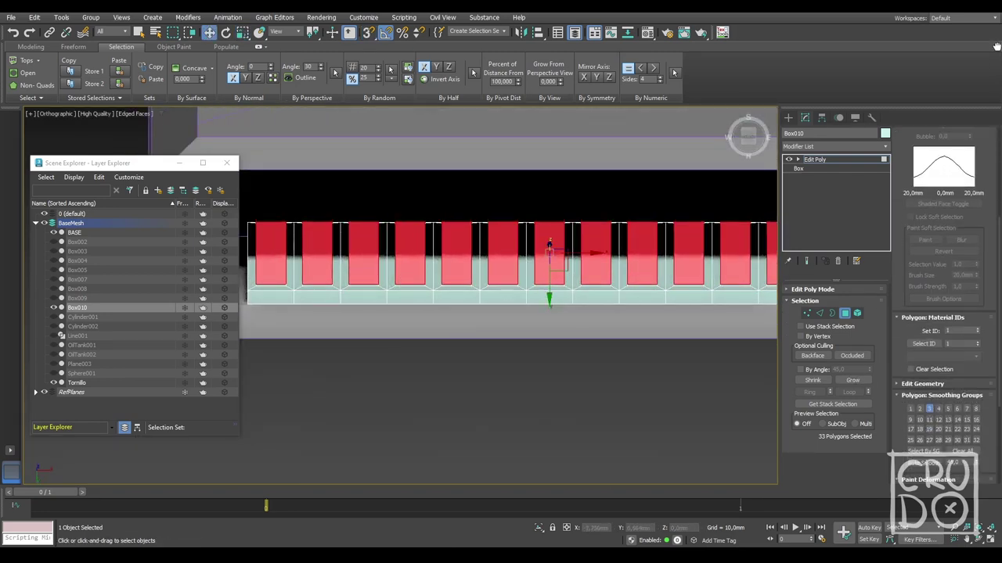
left_click(930, 323)
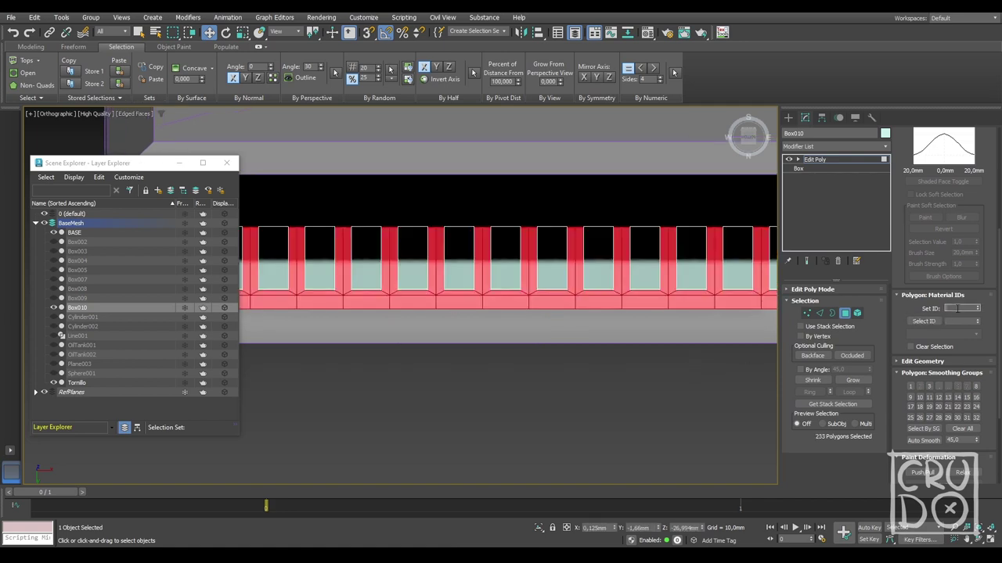
type("2")
scroll(780, 315, "down", 3)
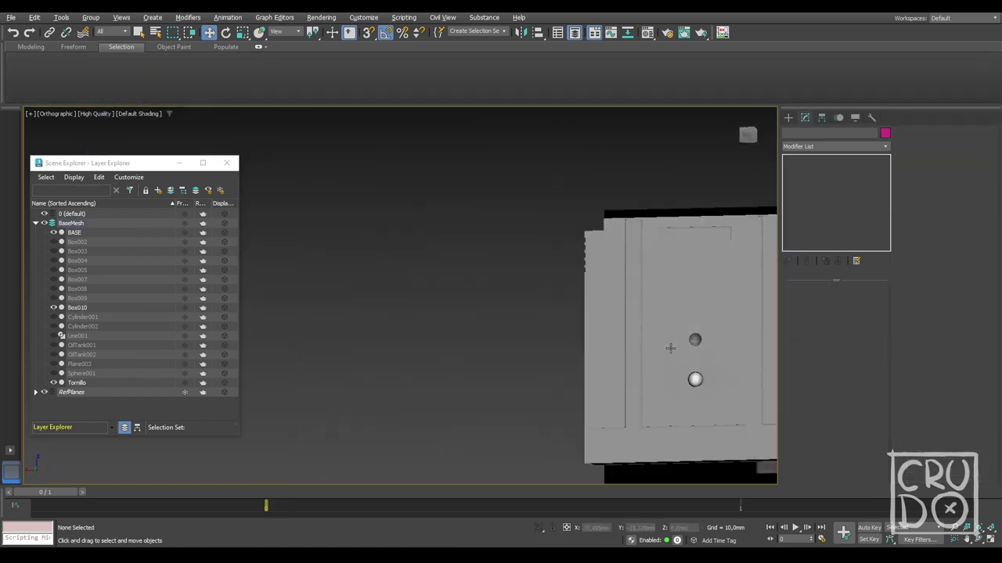
Step: Isolate and un-isolate the Tornillo screw, then select BASE to show its Boolean operands
left_click(680, 344)
key("alt+q")
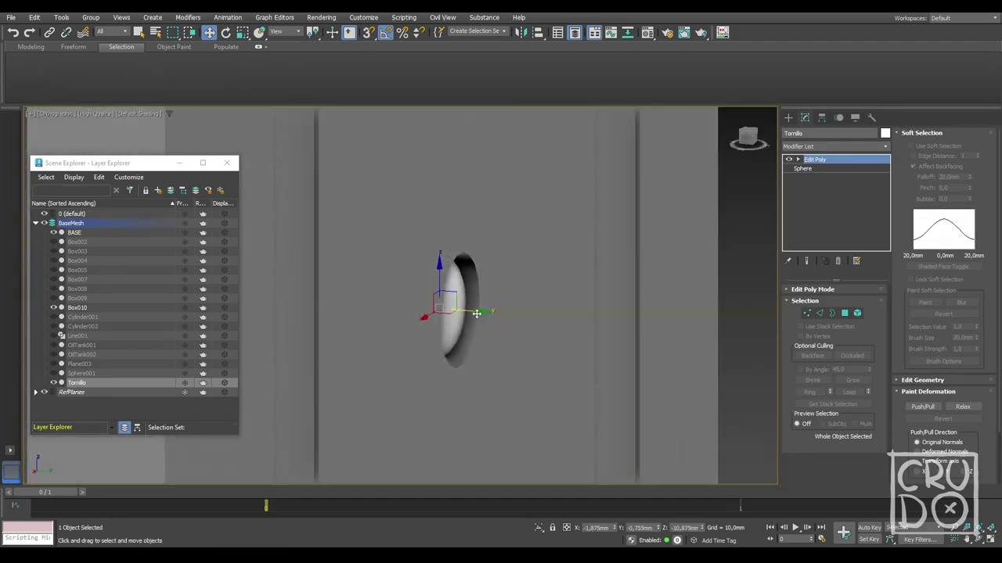
key("alt+q")
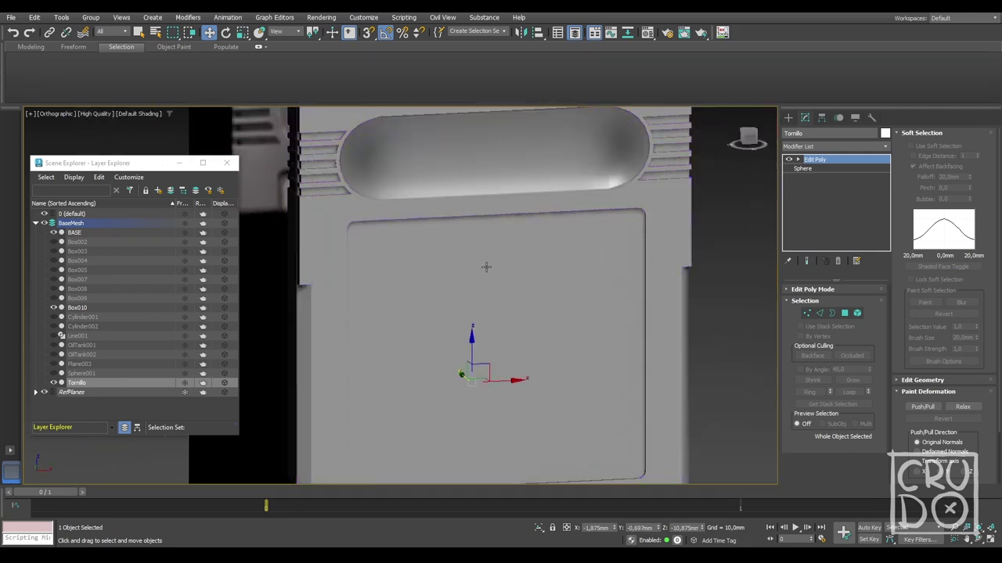
key("F4")
mouse_move(486, 267)
middle_mouse_down("alt")
mouse_move(646, 261)
mouse_move(497, 373)
middle_mouse_up("alt")
key("ctrl+z")
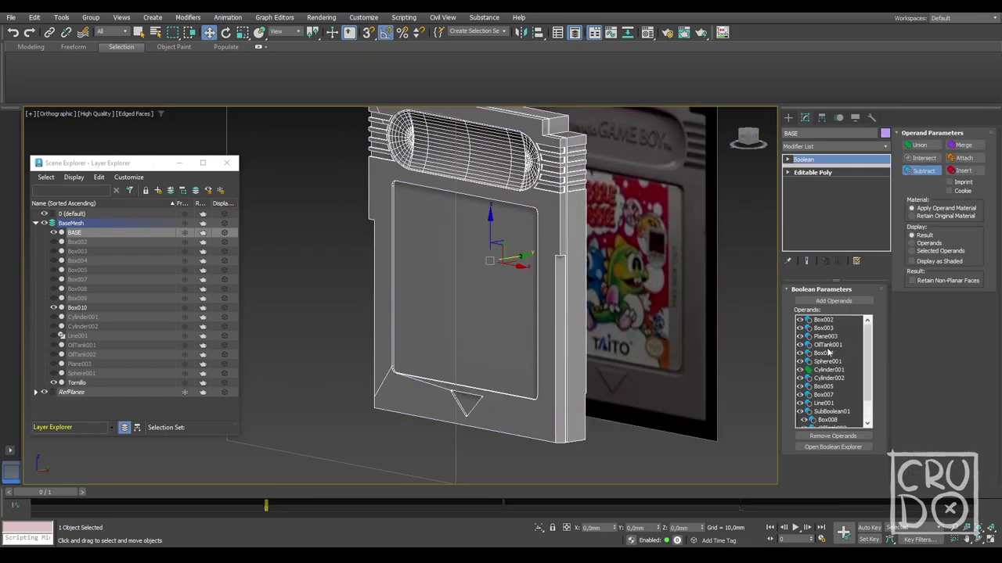
key("F4")
mouse_move(635, 319)
middle_mouse_down("alt")
mouse_move(480, 290)
mouse_move(575, 296)
mouse_move(561, 259)
middle_mouse_up("alt")
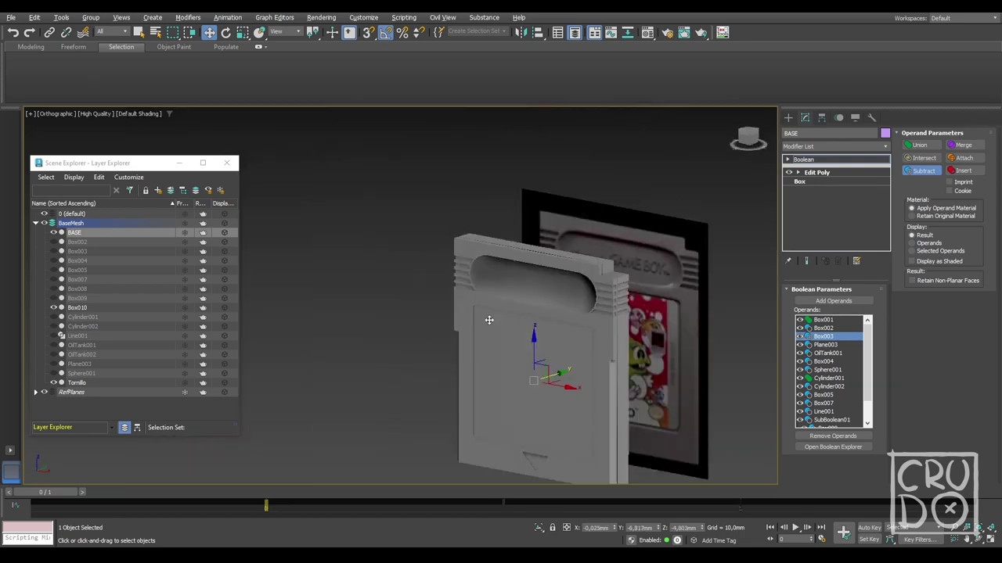
Step: Add a Chamfer modifier to BASE with 0.1 mm amount and lower Min. Angle
left_click(825, 146)
left_click(814, 227)
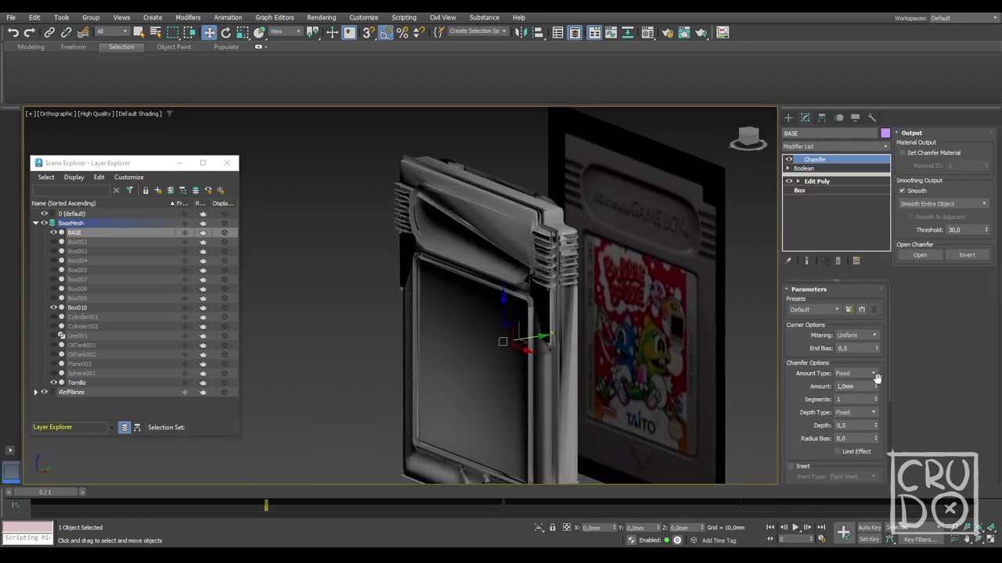
left_click_drag(876, 386, 876, 386)
type("0.1")
key("Return")
key("F4")
scroll(538, 233, "up", 5)
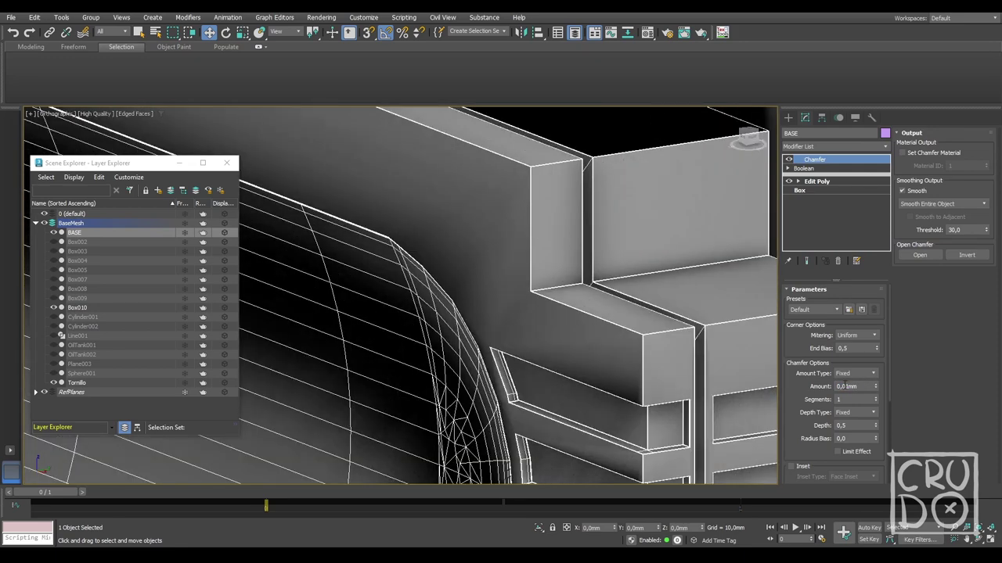
scroll(577, 331, "down", 5)
scroll(847, 338, "down", 4)
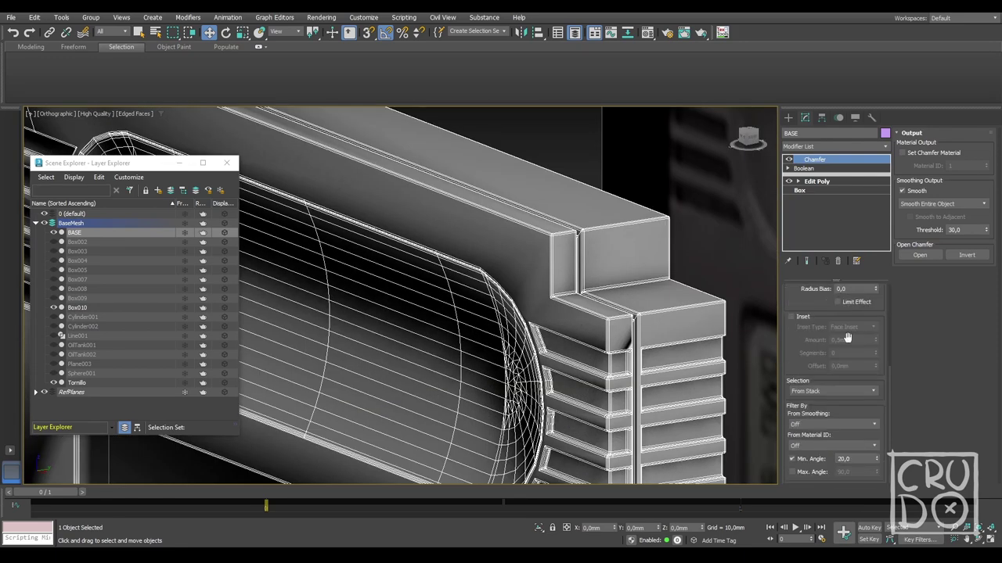
left_click_drag(876, 459, 885, 85)
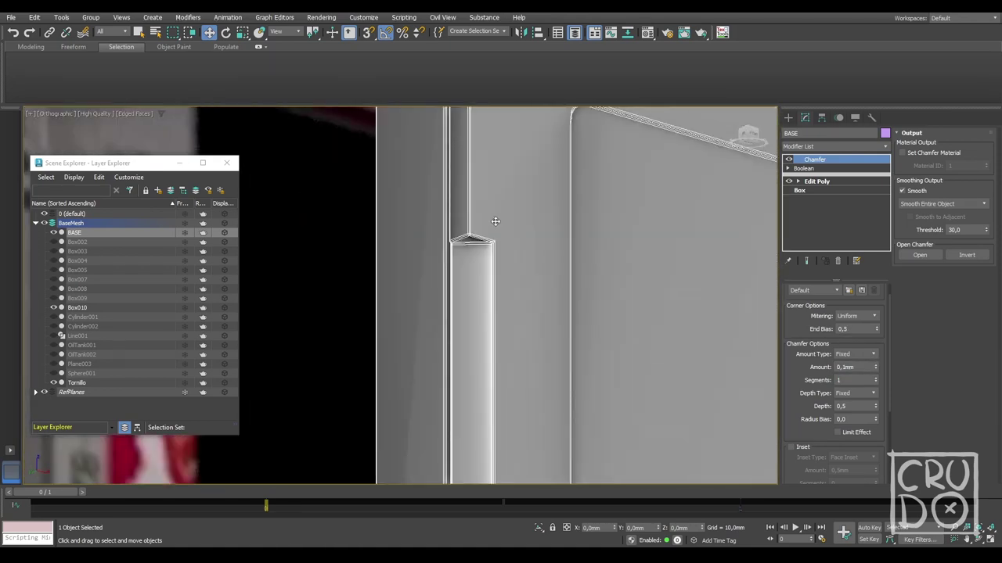
scroll(823, 422, "down", 3)
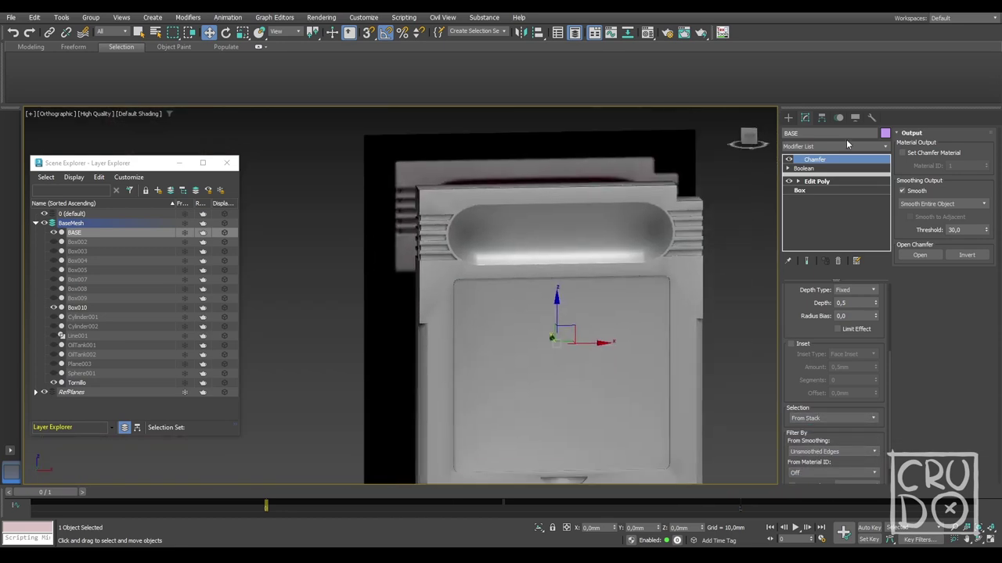
Step: Add a Weighted Normals modifier above the chamfer
left_click(846, 144)
left_click(824, 506)
scroll(708, 342, "up", 2)
scroll(707, 342, "up", 2)
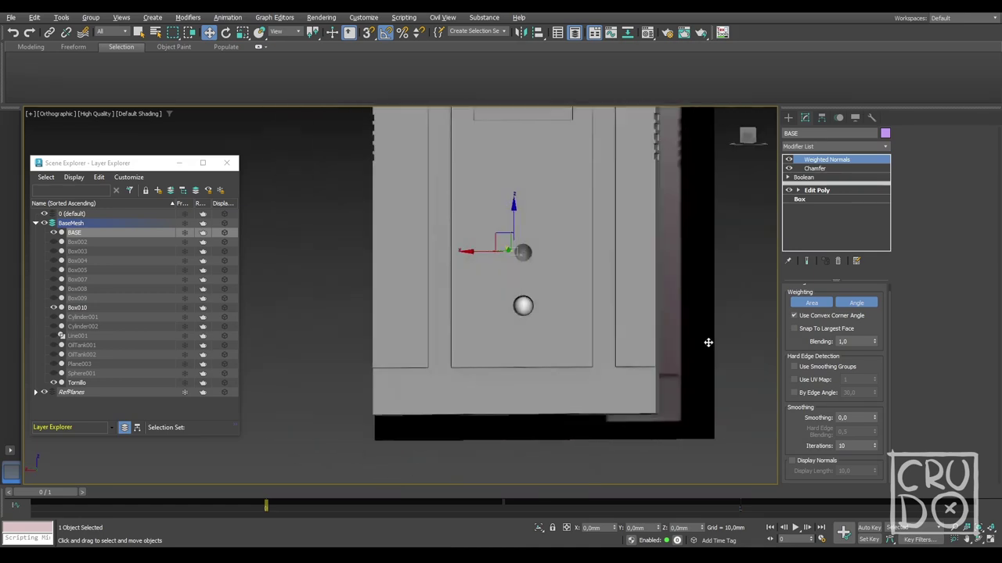
scroll(708, 342, "down", 3)
Step: Collapse the BaseMesh layer and select the Tornillo screw in perspective view
left_click(35, 223)
key("q")
left_click(510, 340)
mouse_move(511, 340)
middle_mouse_down("alt")
mouse_move(487, 348)
mouse_move(387, 311)
mouse_move(328, 313)
middle_mouse_up("alt")
key("p")
Step: Put cutters Box002 through Sphere001 on a new BOLEANS layer
left_click(36, 223)
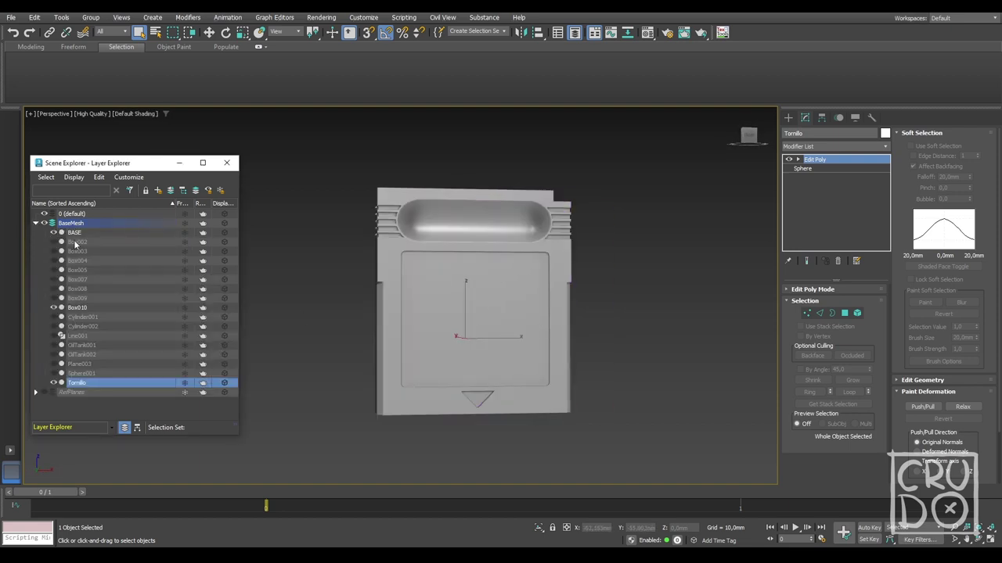
left_click(77, 308)
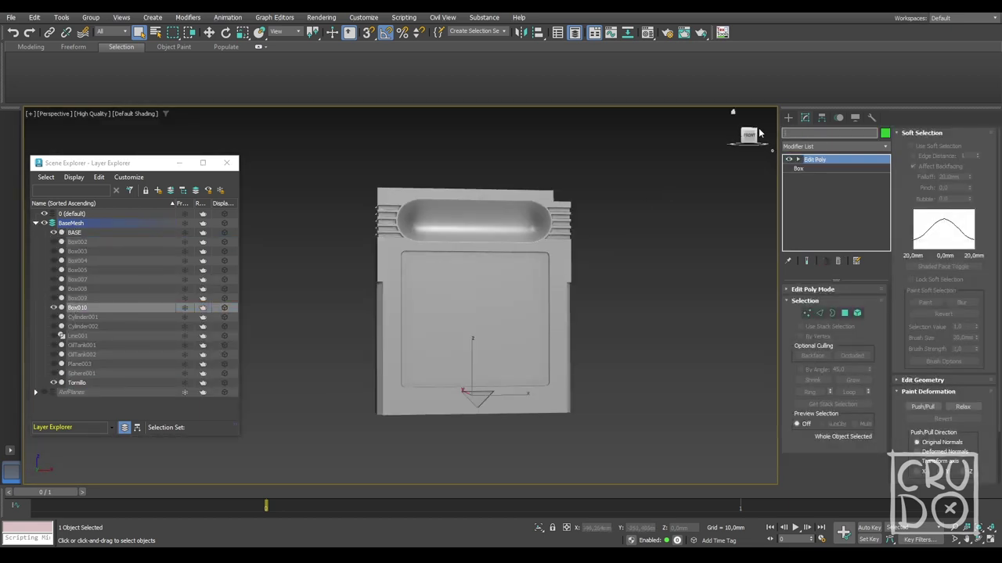
left_click_drag(77, 243, 83, 374)
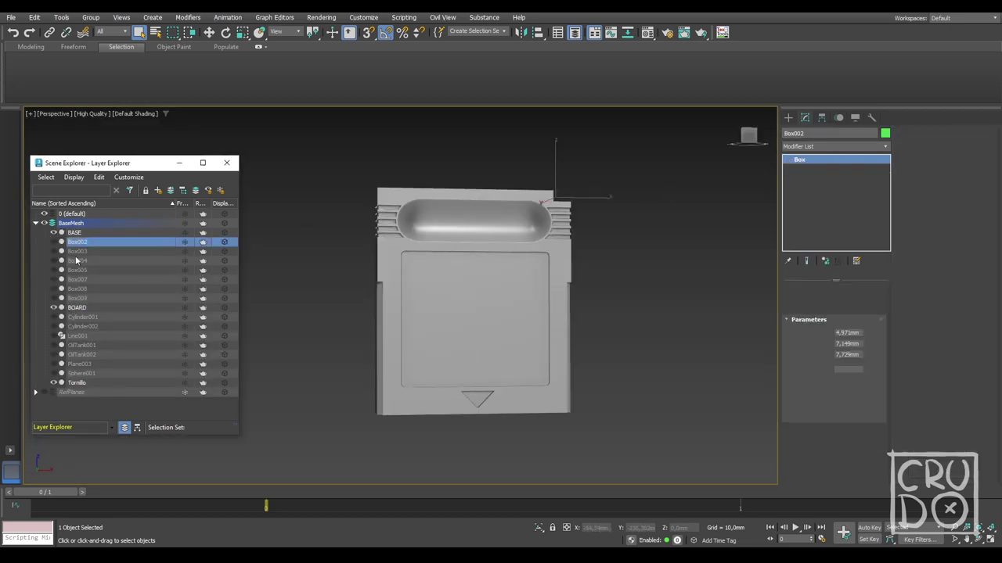
right_click(107, 370)
left_click(82, 380)
left_click(474, 319)
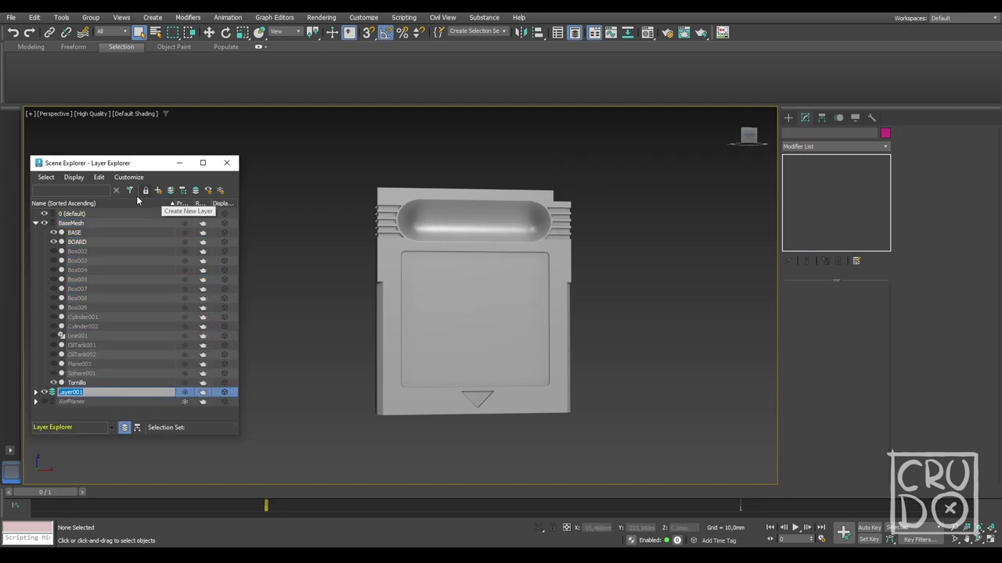
Step: Hide the BaseMesh layer and unhide the BOLEANS cutter objects
left_click(35, 223)
left_click(44, 223)
left_click(35, 232)
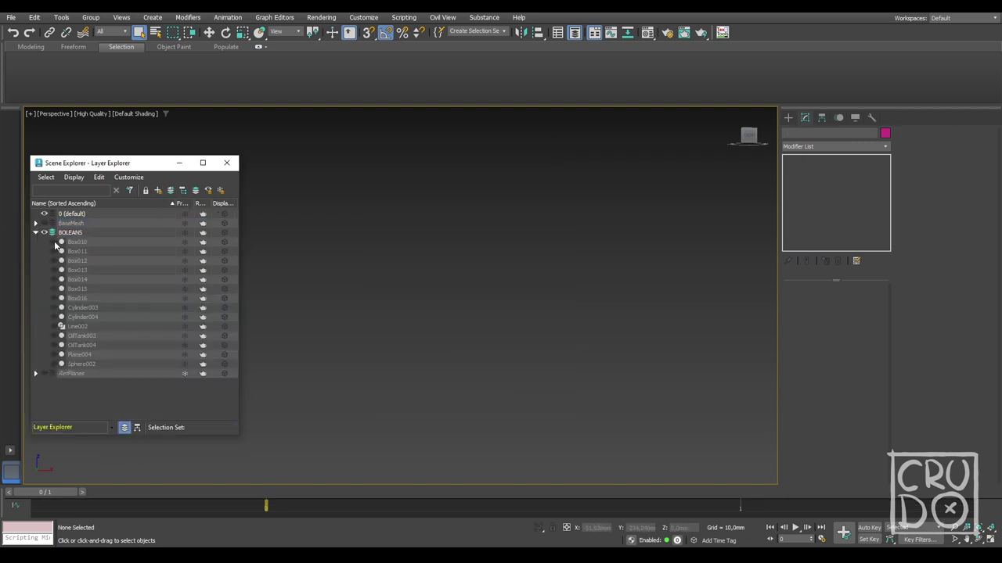
left_click_drag(54, 242, 56, 364)
key("F4")
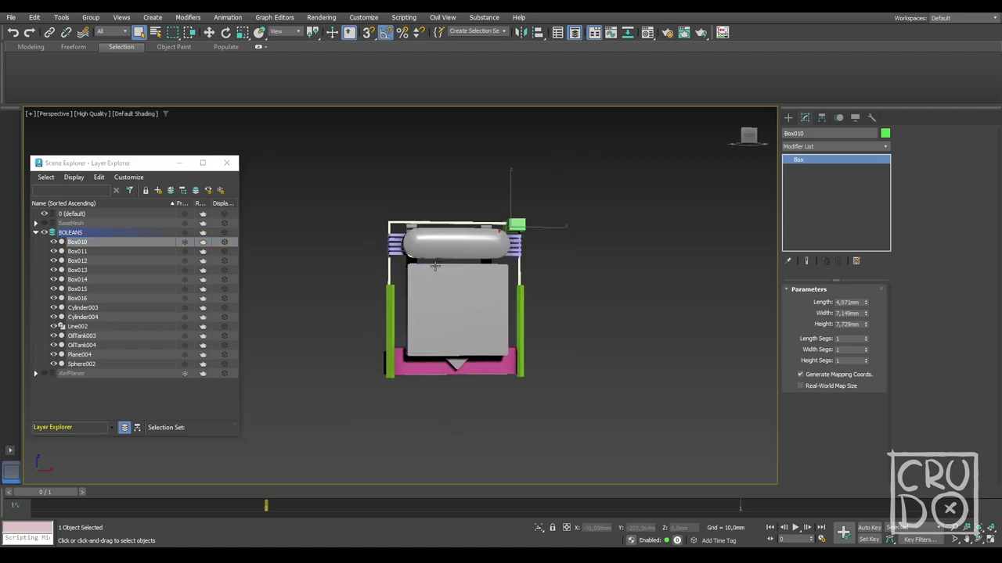
mouse_move(501, 313)
middle_mouse_down("alt")
mouse_move(566, 317)
mouse_move(395, 285)
mouse_move(413, 294)
mouse_move(469, 259)
middle_mouse_up("alt")
Step: Set the object colour of all cutter objects to gray
left_click(395, 286)
left_click_drag(548, 181, 348, 389)
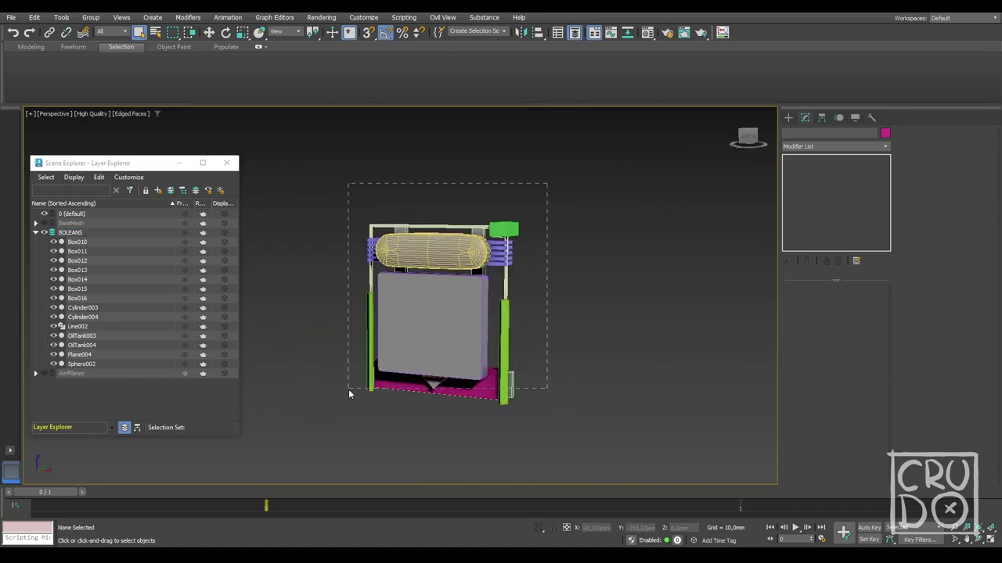
left_click(885, 133)
left_click(554, 337)
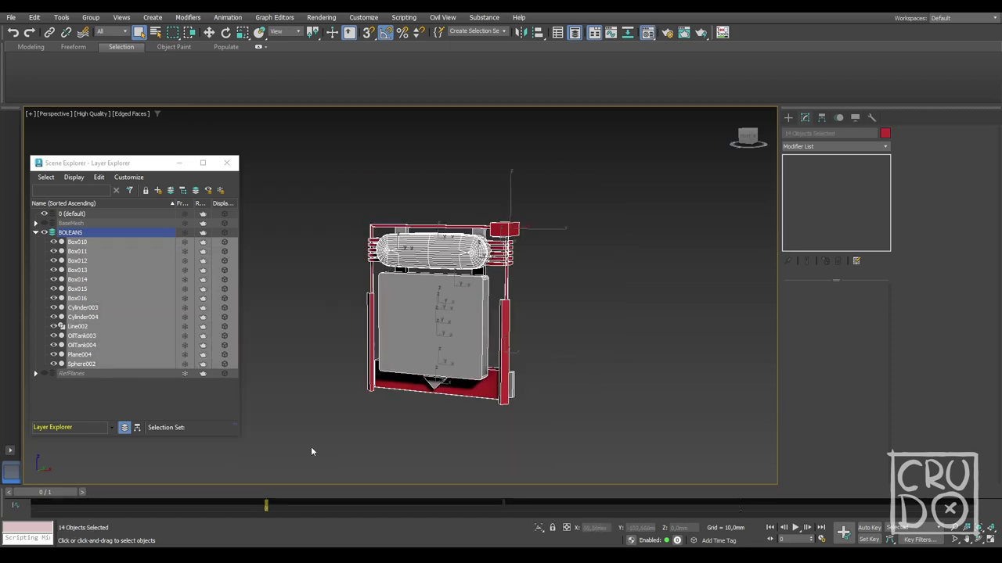
Step: Select the whole BOLEANS layer and move the cutters beside the cartridge
key("m")
middle_click_drag(441, 269, 400, 291, "alt")
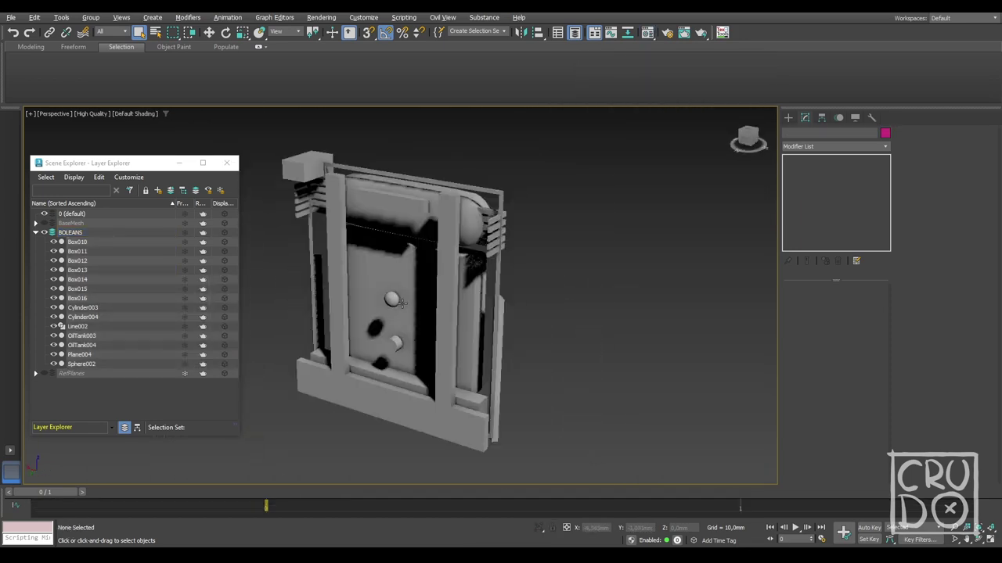
key("F3")
scroll(400, 292, "up", 5)
key("F3")
scroll(426, 243, "down", 4)
scroll(543, 339, "down", 3)
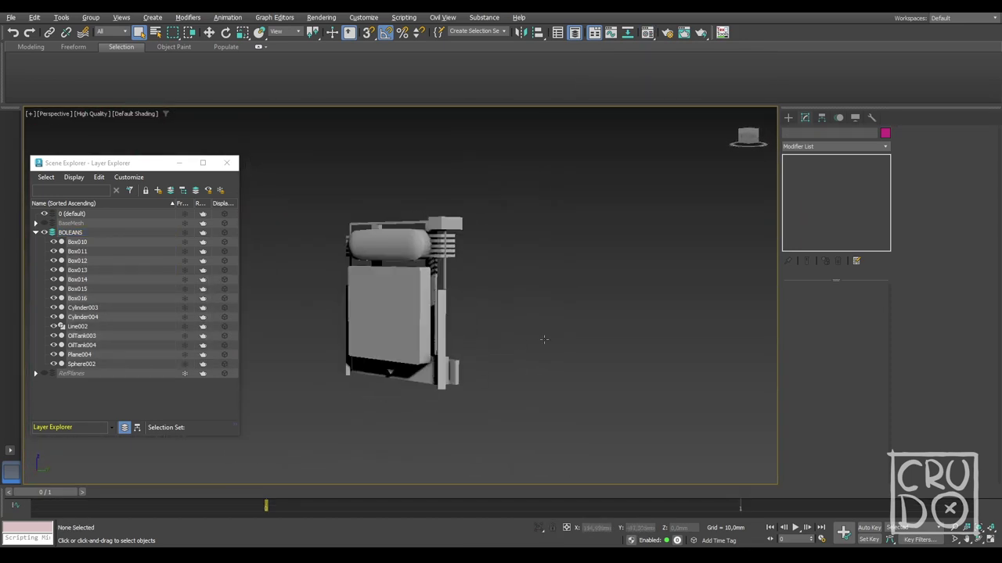
double_click(70, 232)
key("w")
mouse_move(424, 287)
left_mouse_down()
mouse_move(701, 293)
mouse_move(621, 313)
left_mouse_up()
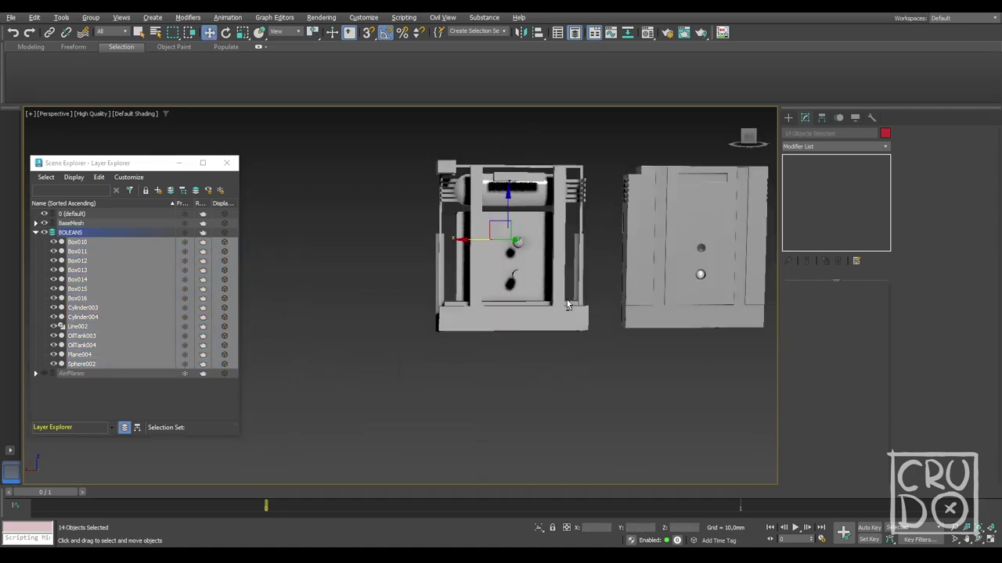